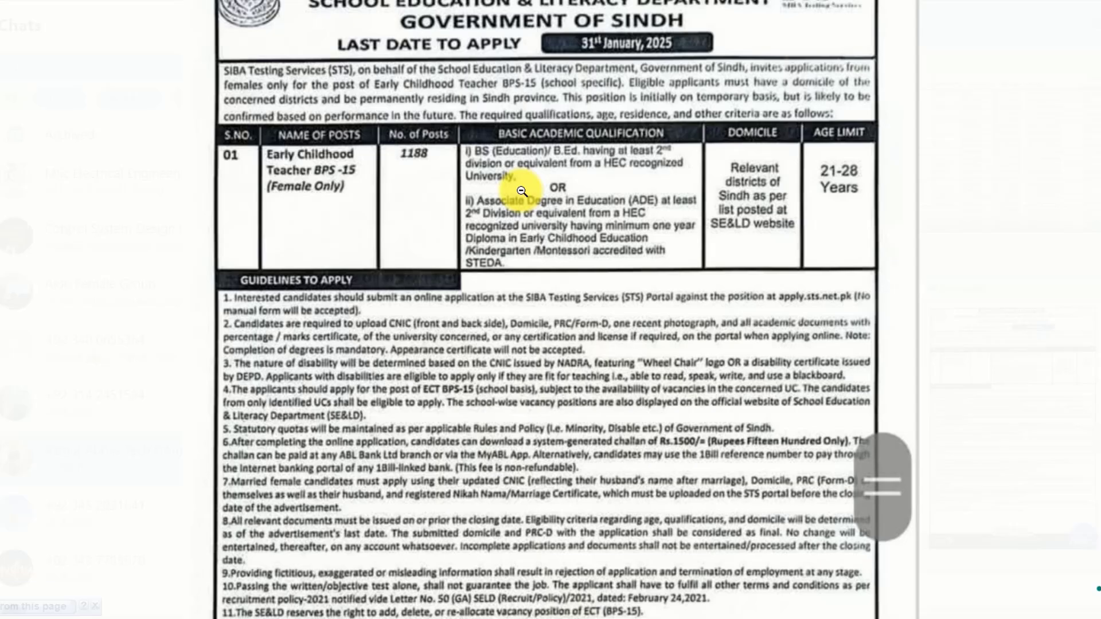
# - Read through the application guidelines in the Early Childhood Teacher BPS-15 advertisement
pyautogui.scroll(-3, 522, 191)
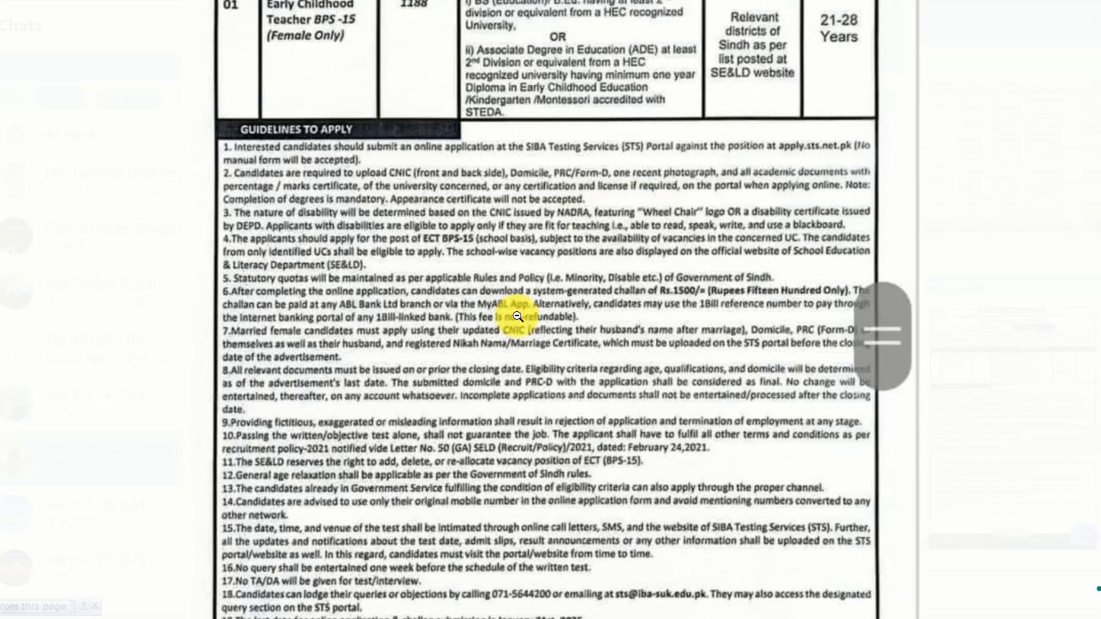
pyautogui.scroll(-1, 517, 317)
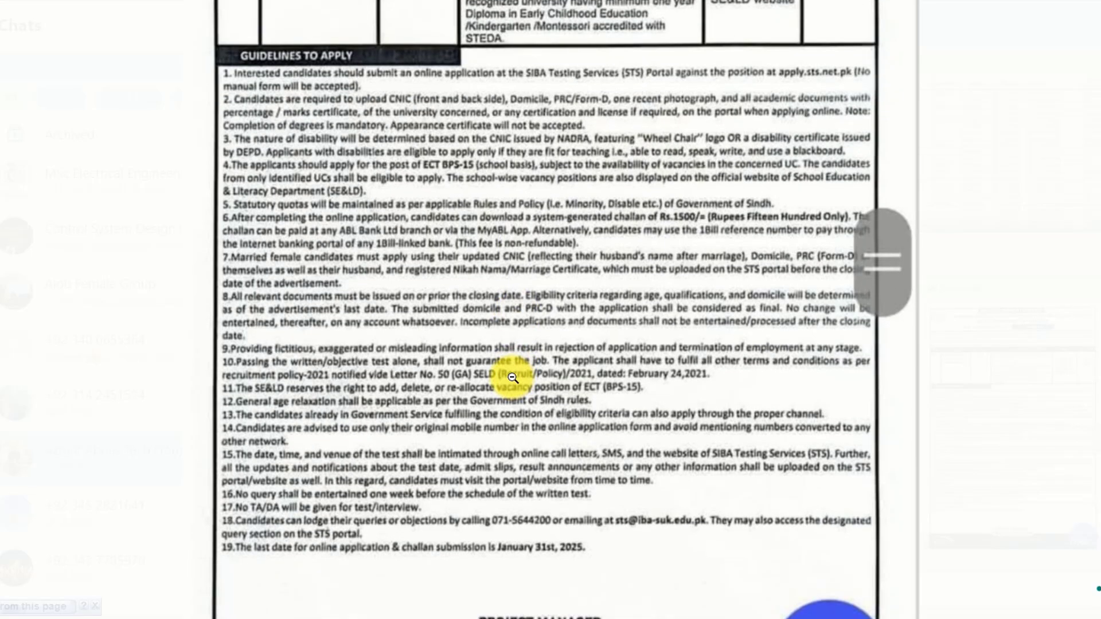
pyautogui.scroll(2, 512, 378)
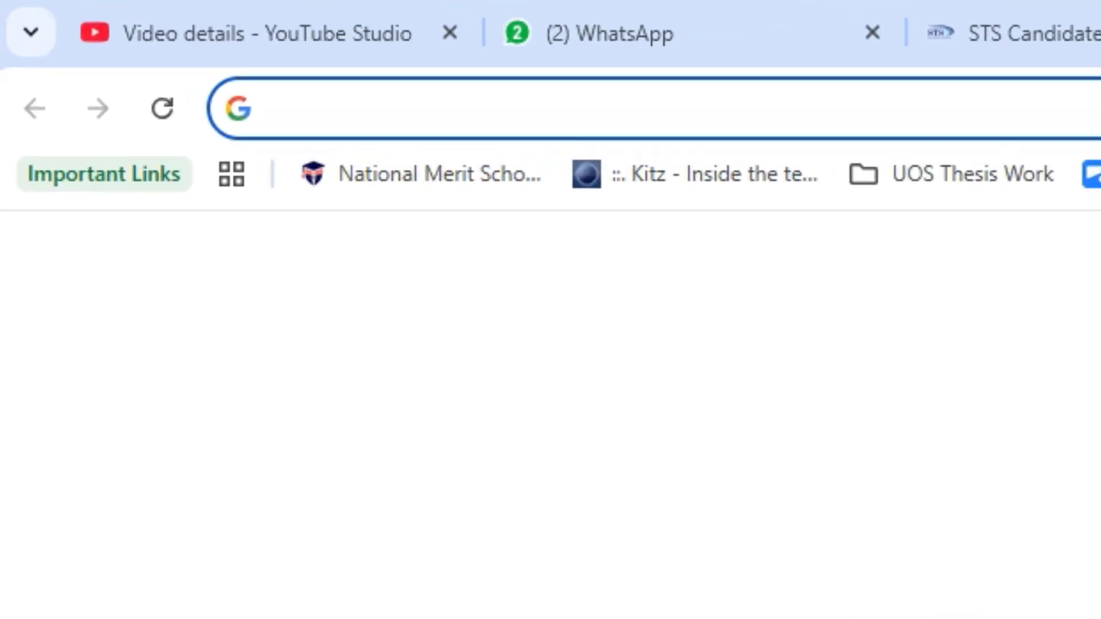
# - Search Google for "apply .sts.net.pk"
pyautogui.write('ww')
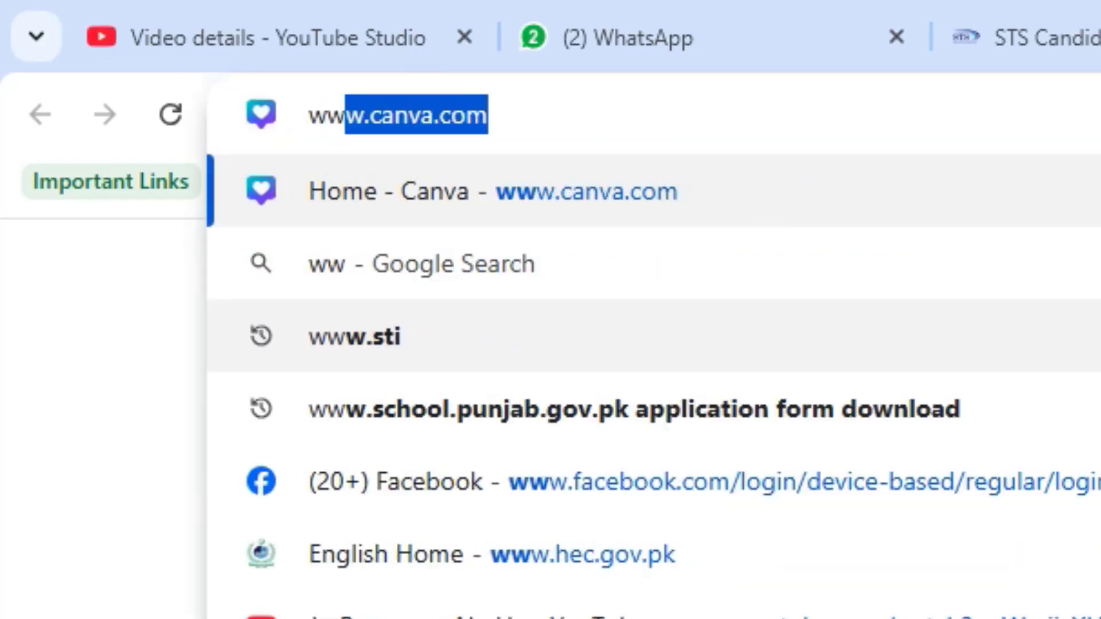
pyautogui.press('BackSpace')
pyautogui.press('BackSpace')
pyautogui.press('BackSpace')
pyautogui.write('apply ')
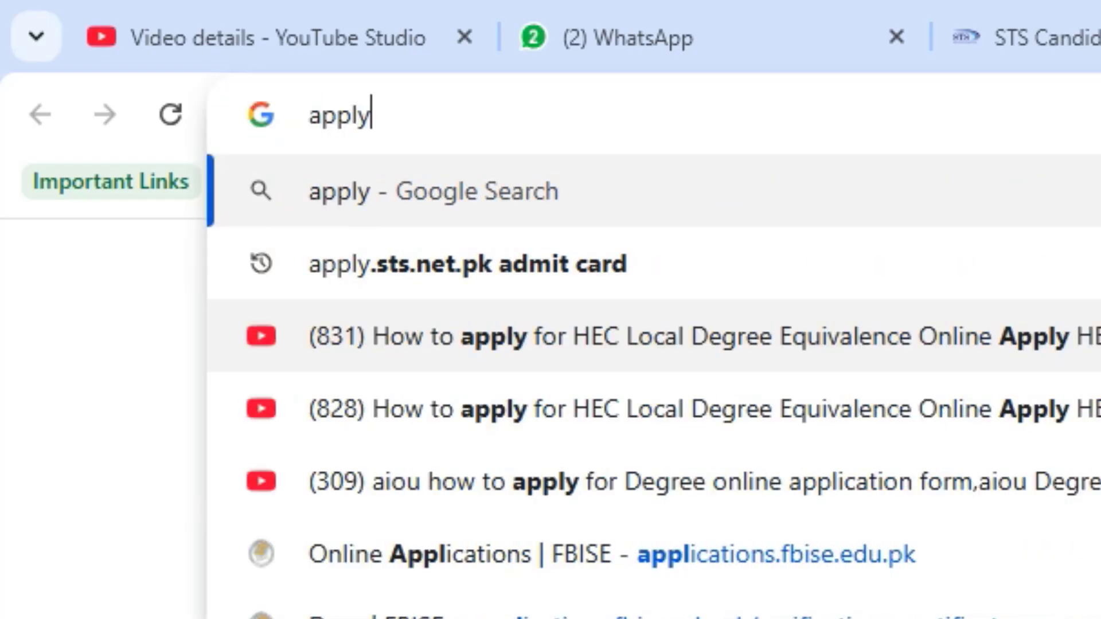
pyautogui.write('.sts.net.pk')
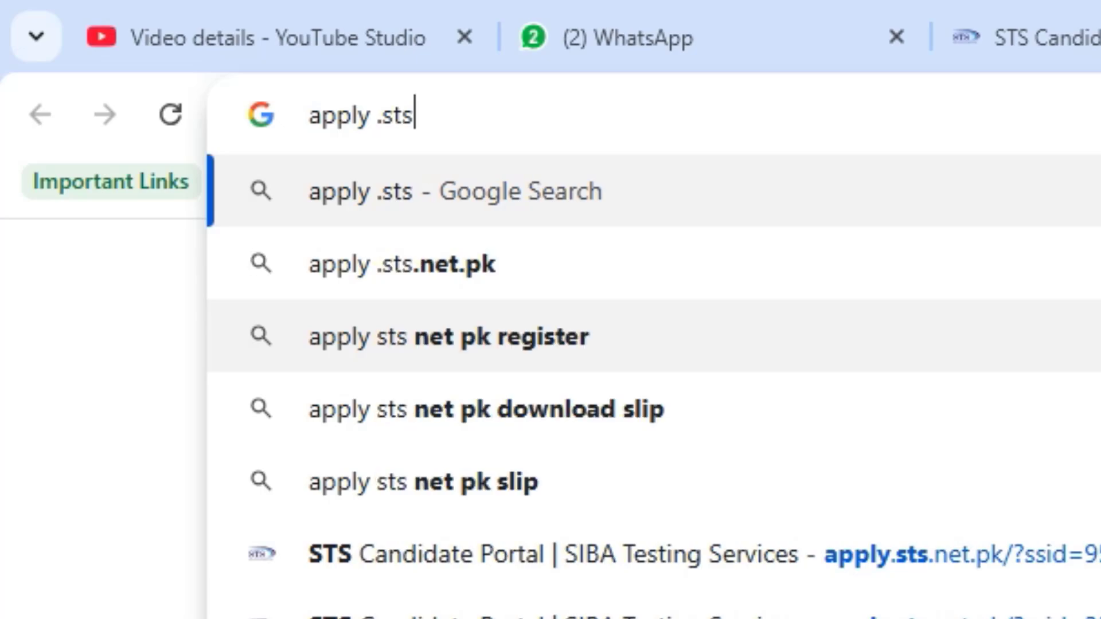
pyautogui.click(470, 277)
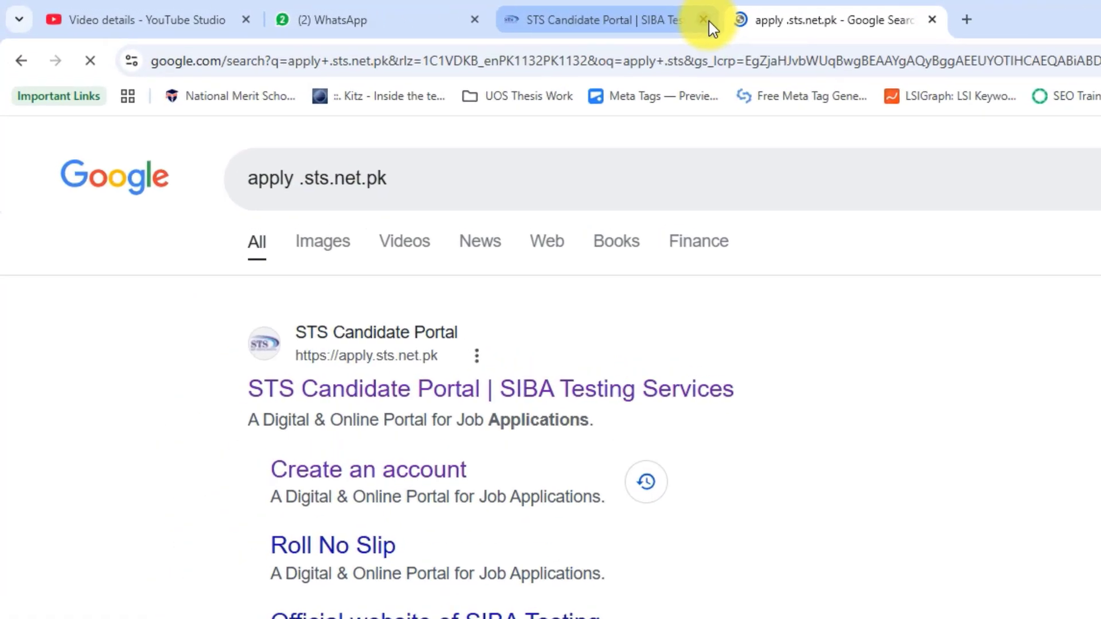
# - Close the old STS Candidate Portal tab and open the account creation page of the portal found in the search results
pyautogui.click(704, 20)
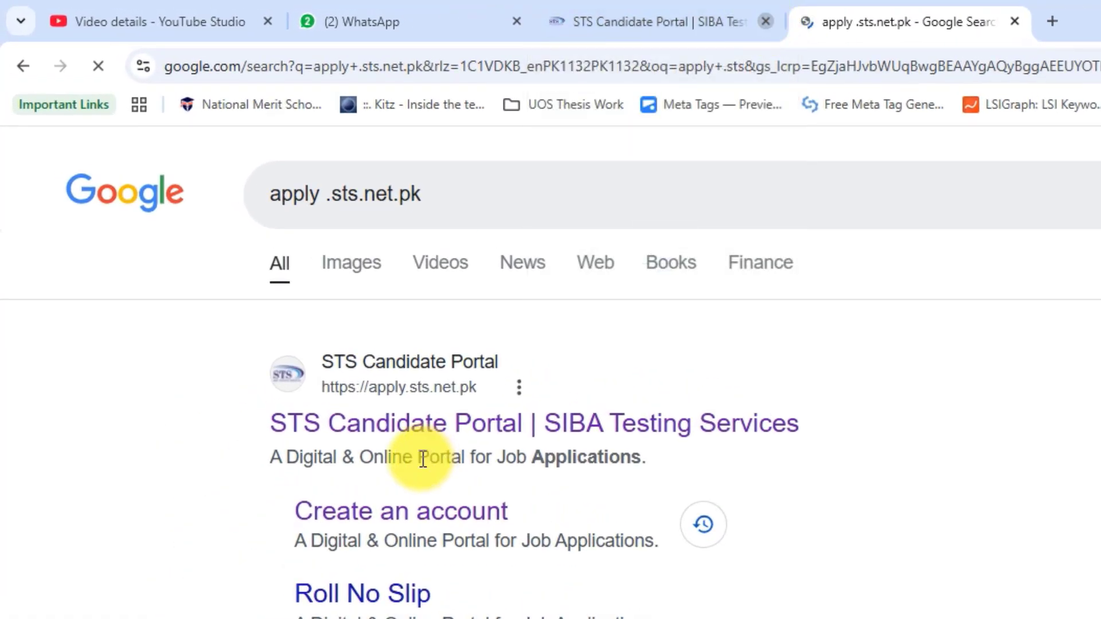
pyautogui.click(396, 390)
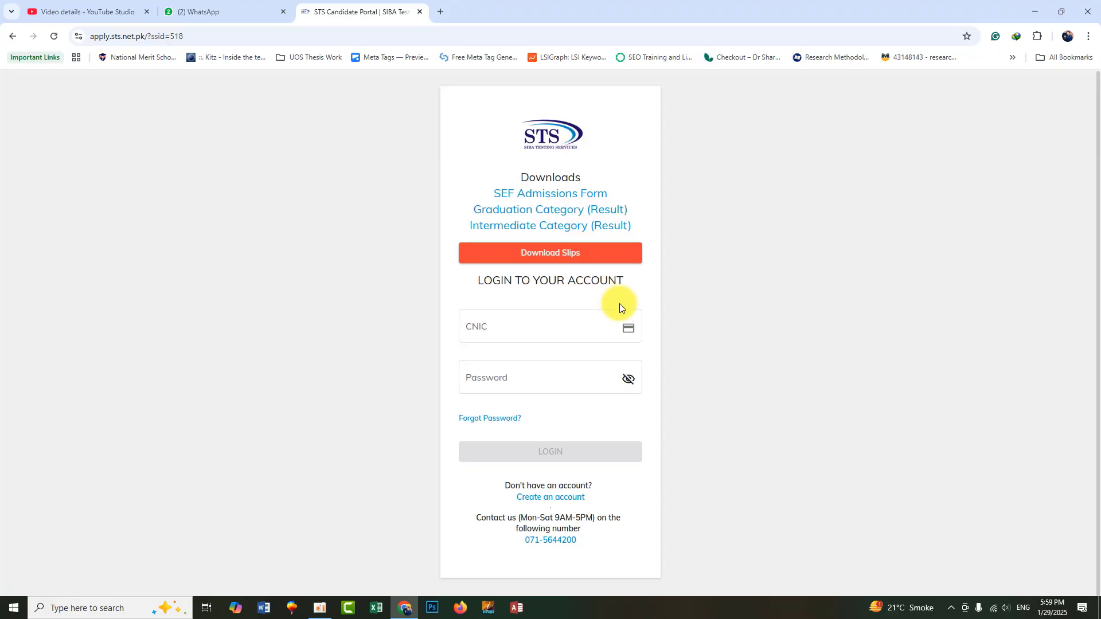
pyautogui.click(569, 499)
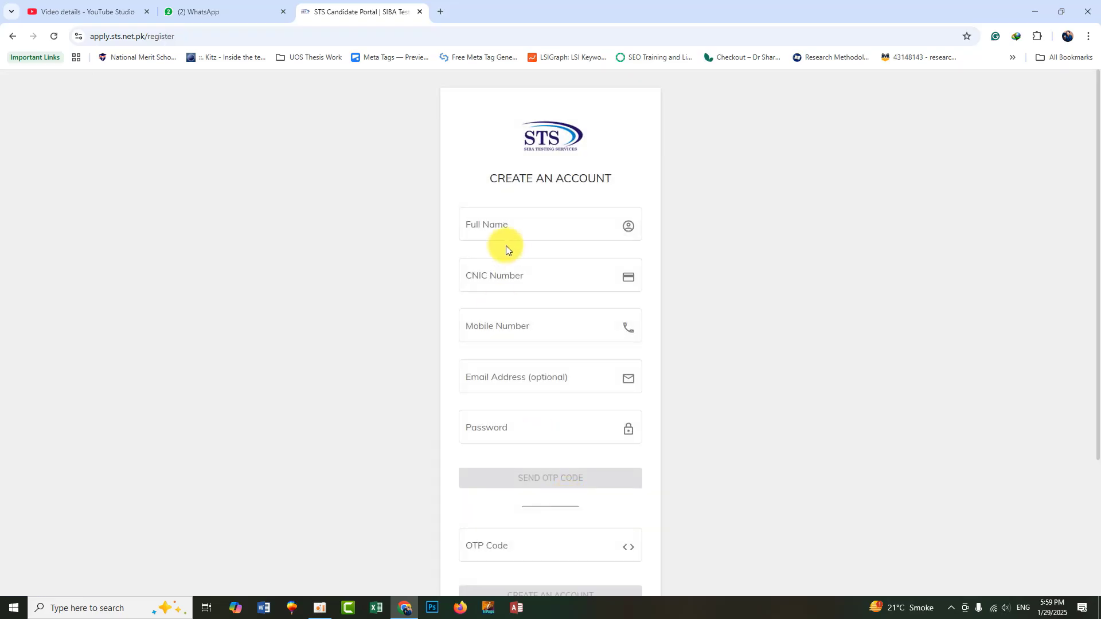
# - Fill in the full name, CNIC number, mobile number, email address and password in the account registration form
pyautogui.click(563, 218)
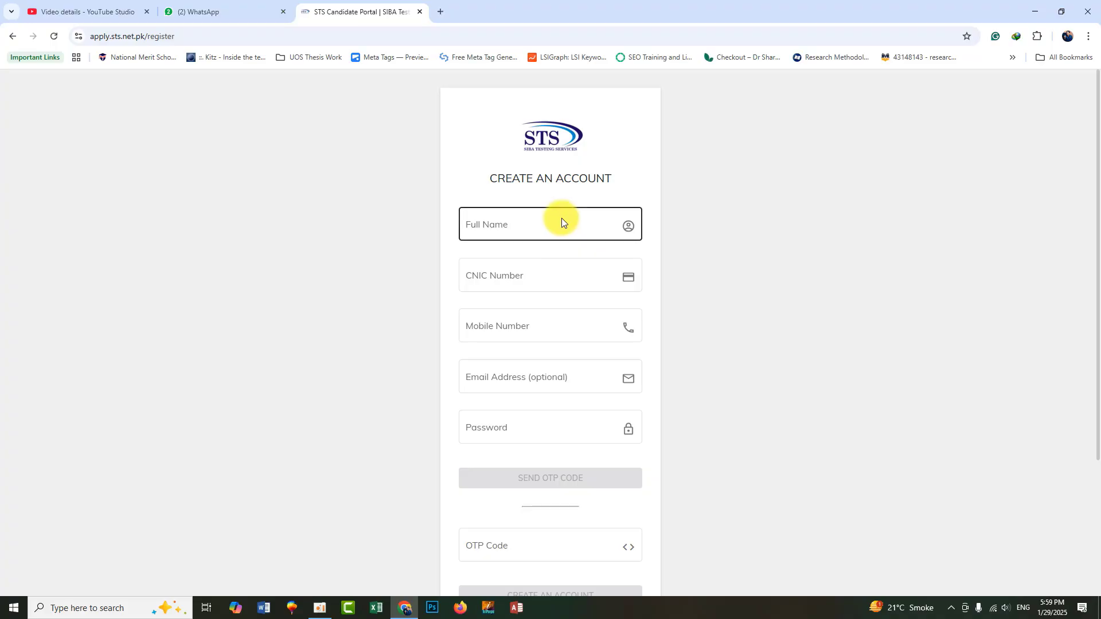
pyautogui.click(523, 275)
pyautogui.click(505, 329)
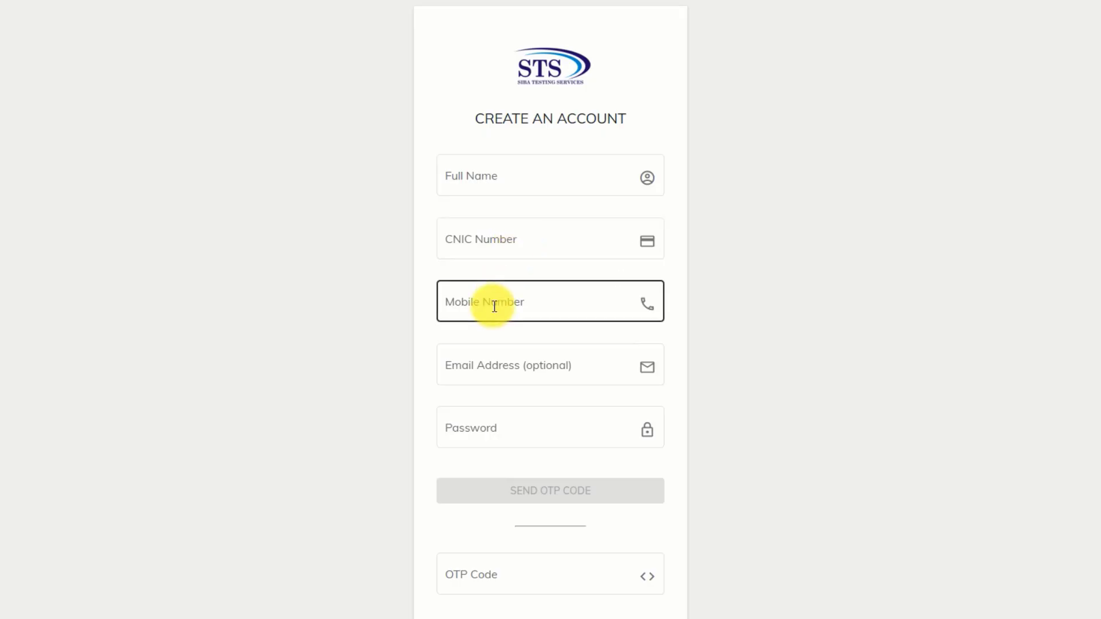
pyautogui.click(492, 239)
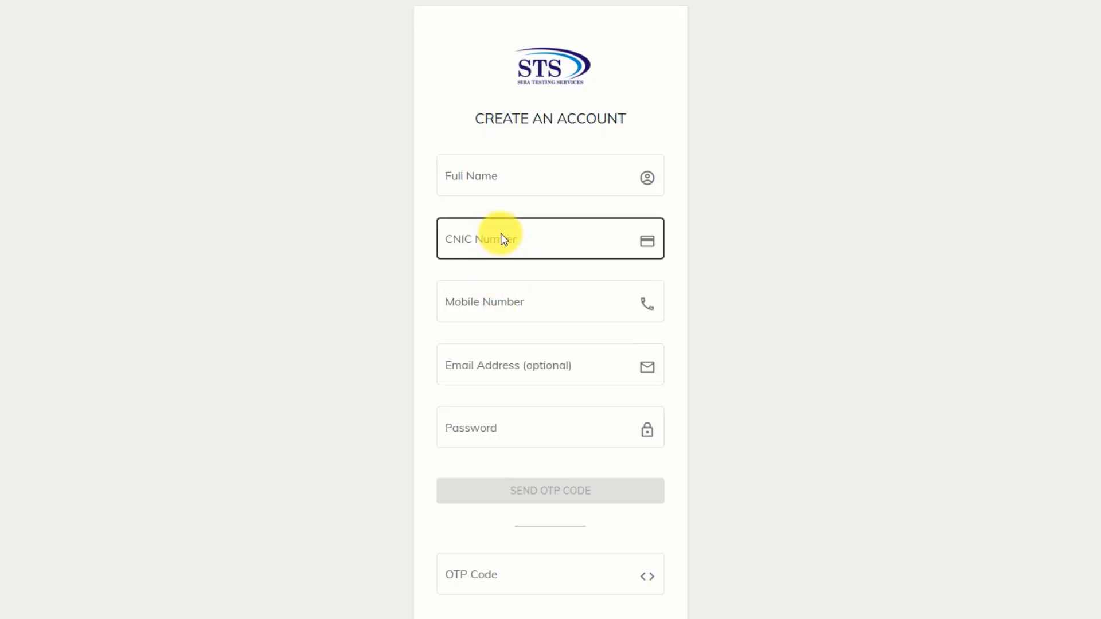
pyautogui.click(509, 367)
pyautogui.click(565, 253)
pyautogui.click(507, 429)
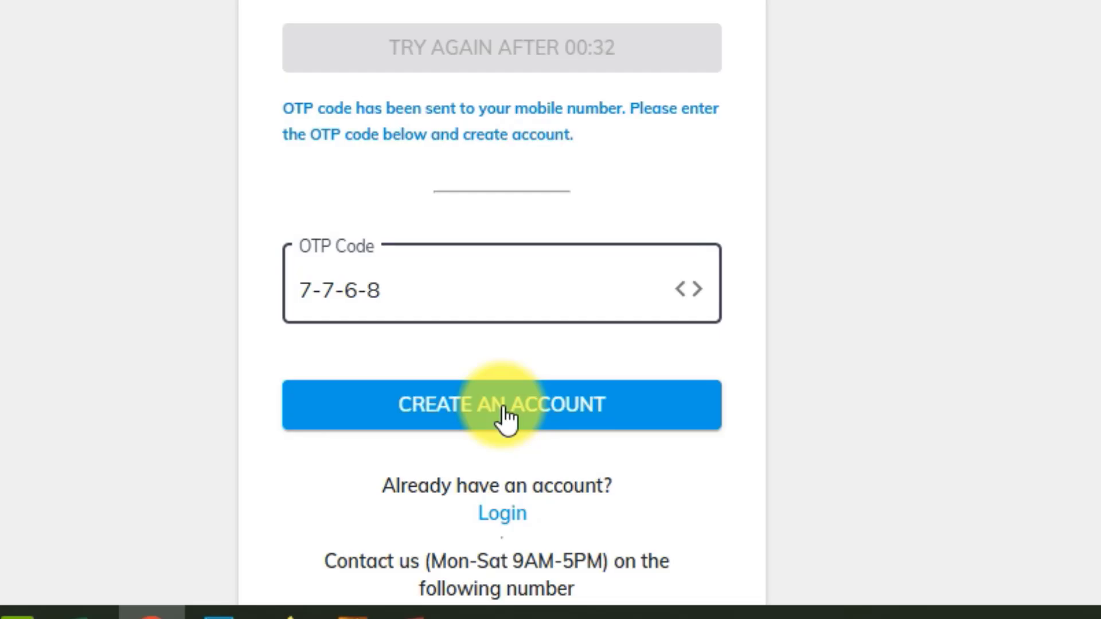
# - Create the account with the OTP code and log in to the candidate portal with the CNIC and password
pyautogui.click(507, 419)
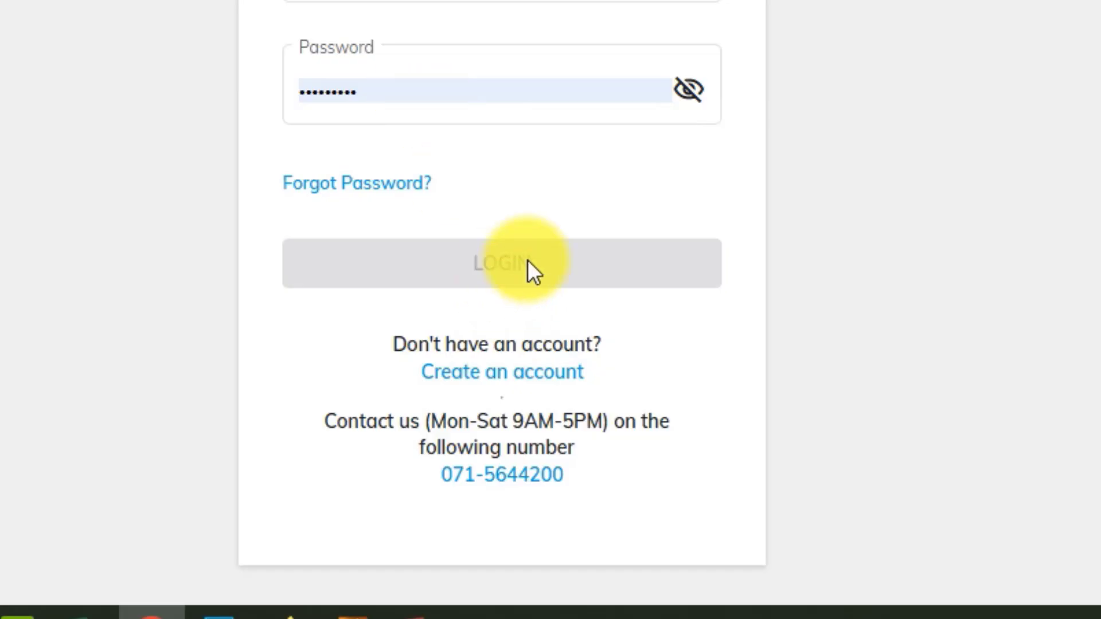
pyautogui.click(694, 243)
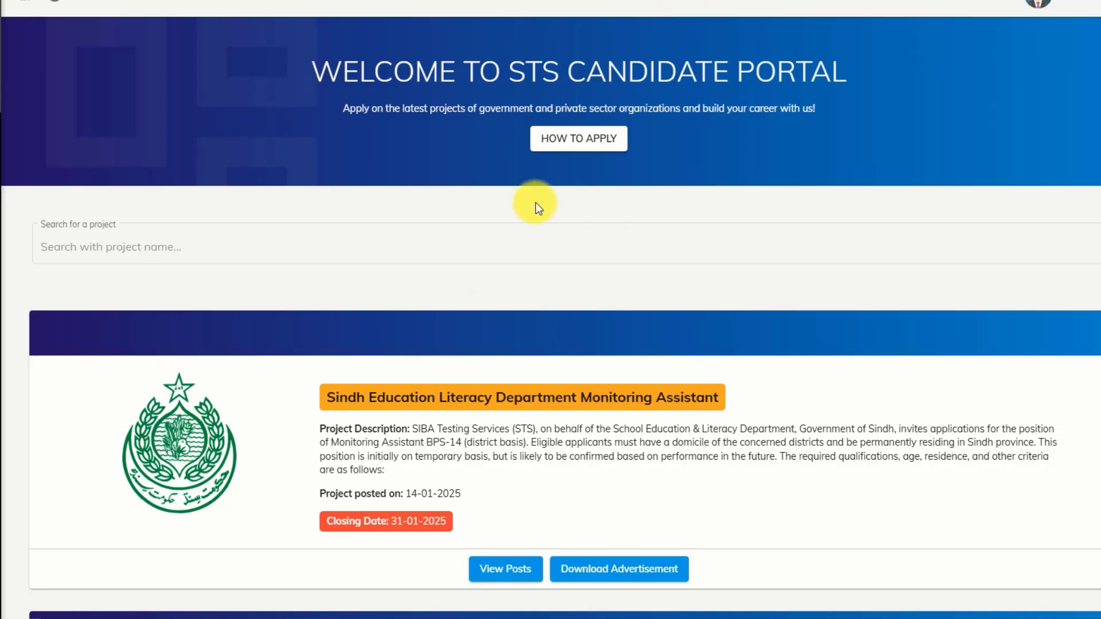
# - Review the login, registration and forget password instructions in the portal's How to Apply guide
pyautogui.click(579, 144)
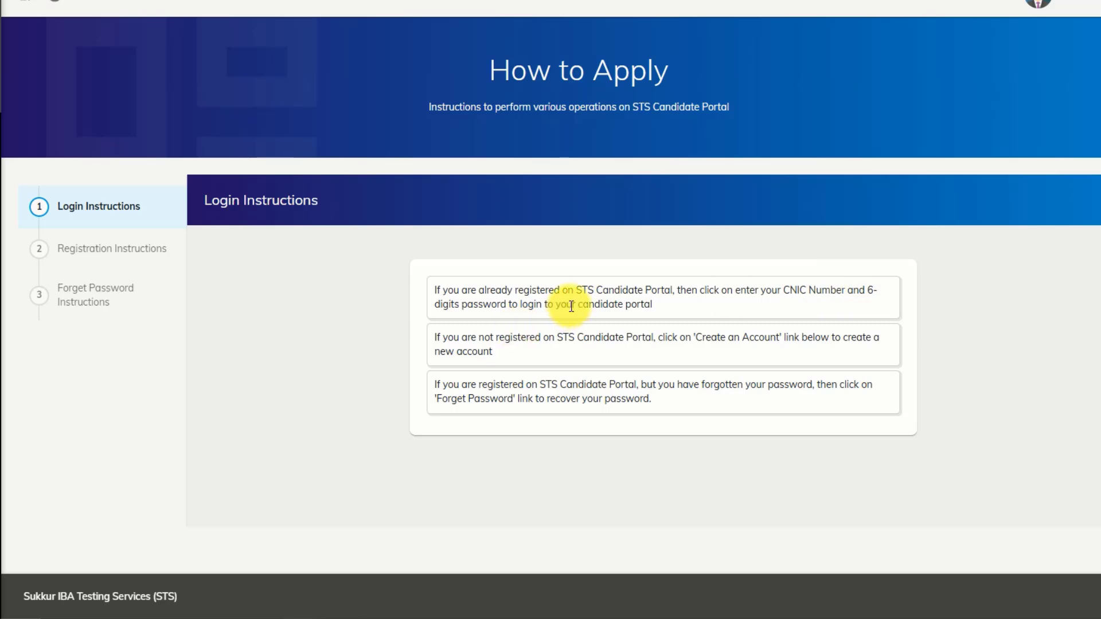
pyautogui.click(91, 251)
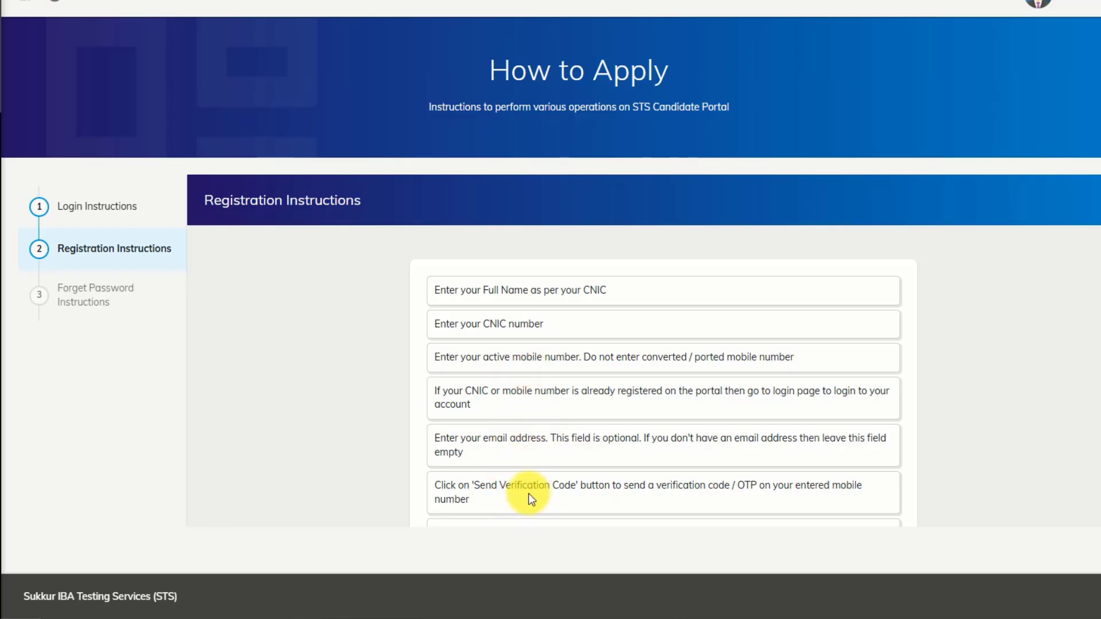
pyautogui.click(87, 298)
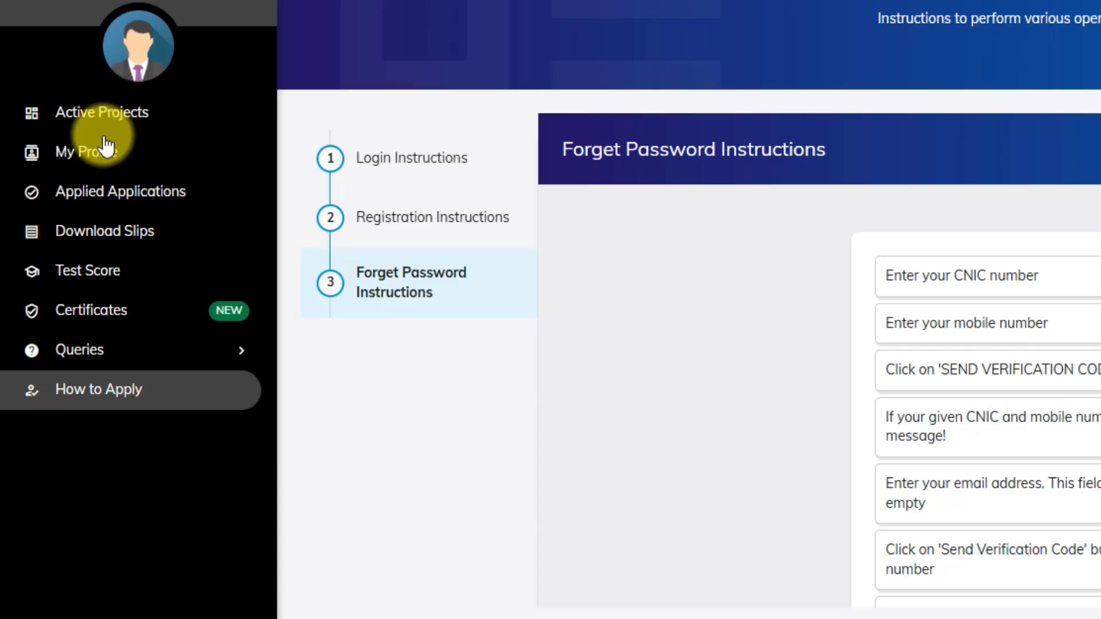
# - Open My Profile and read the instructions for uploading files, including the file size limit, and for completing each information section
pyautogui.click(100, 165)
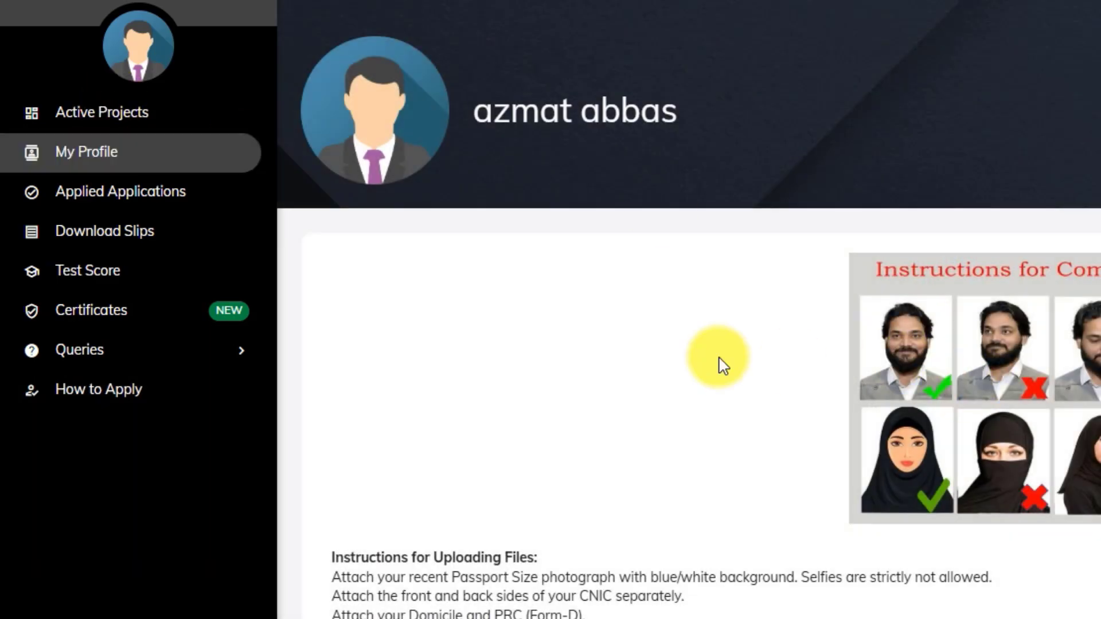
pyautogui.scroll(-10, 759, 445)
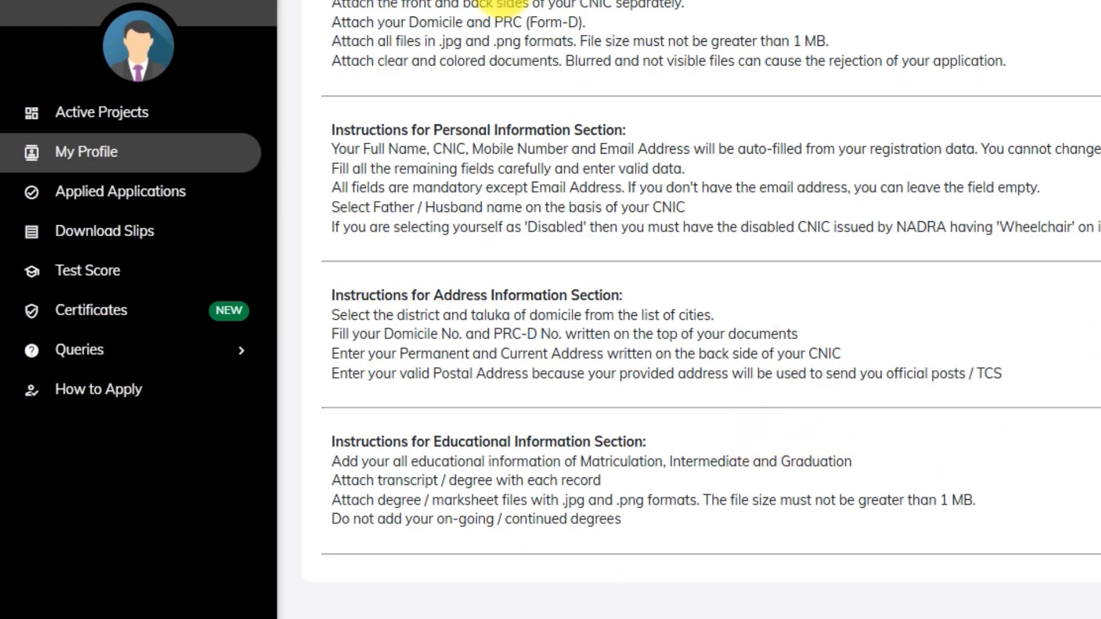
pyautogui.moveTo(793, 39); pyautogui.dragTo(830, 40)
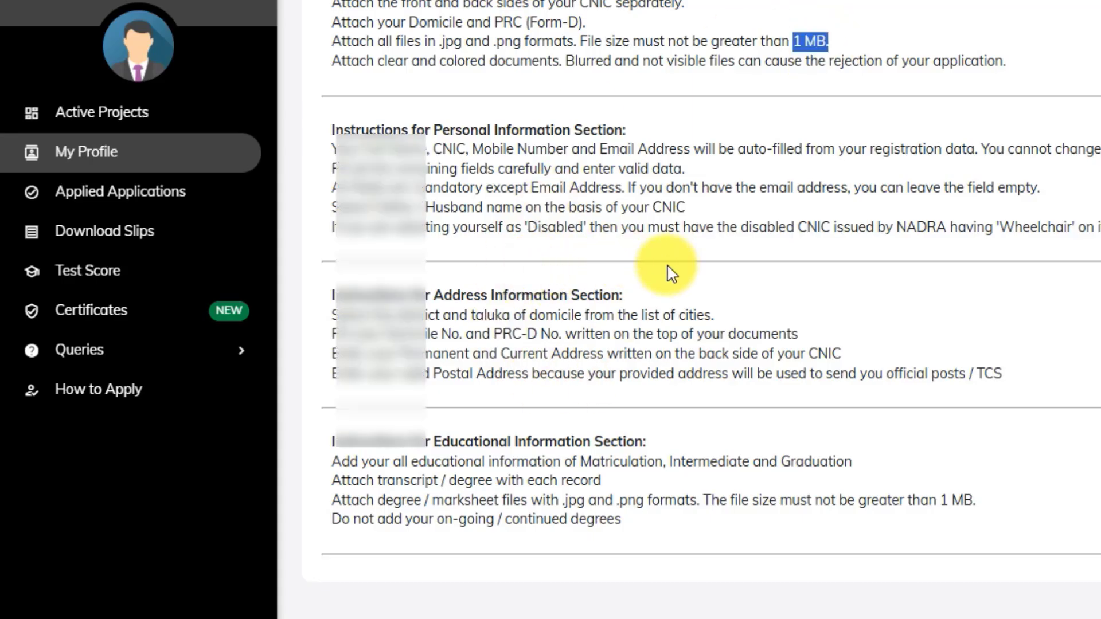
pyautogui.scroll(-7, 688, 265)
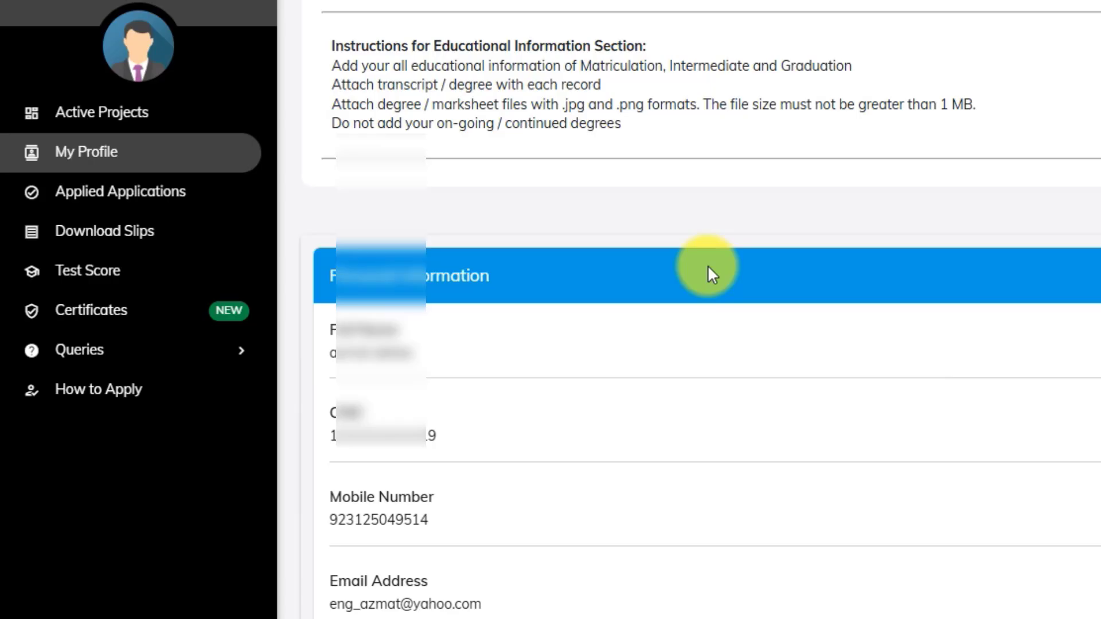
# - Upload the candidate's photograph as the Passport Size Image
pyautogui.scroll(-3, 708, 265)
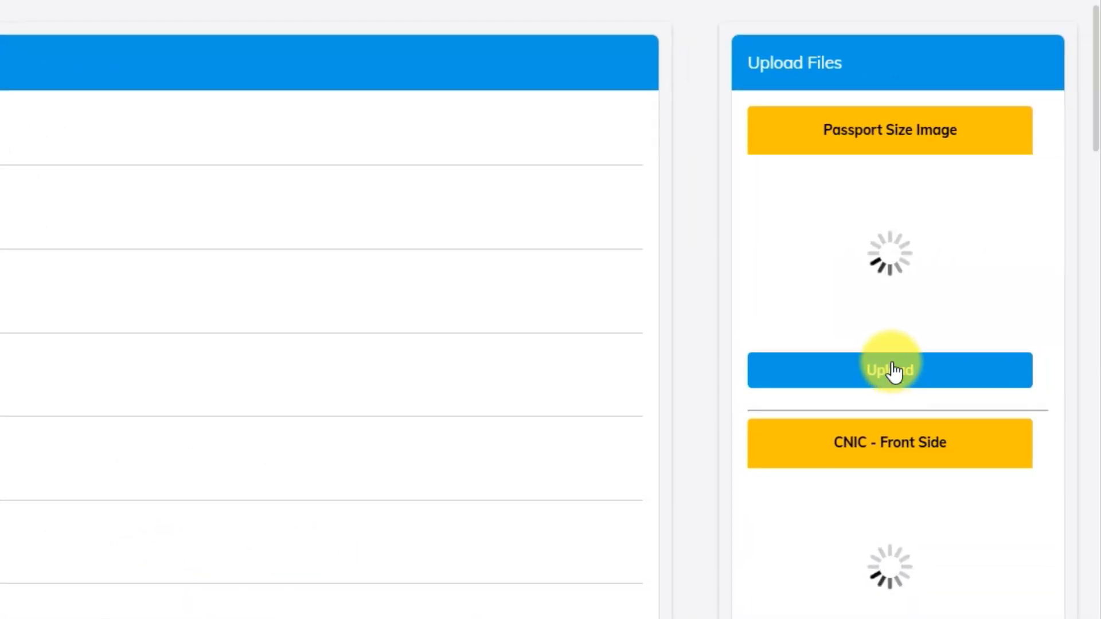
pyautogui.click(893, 372)
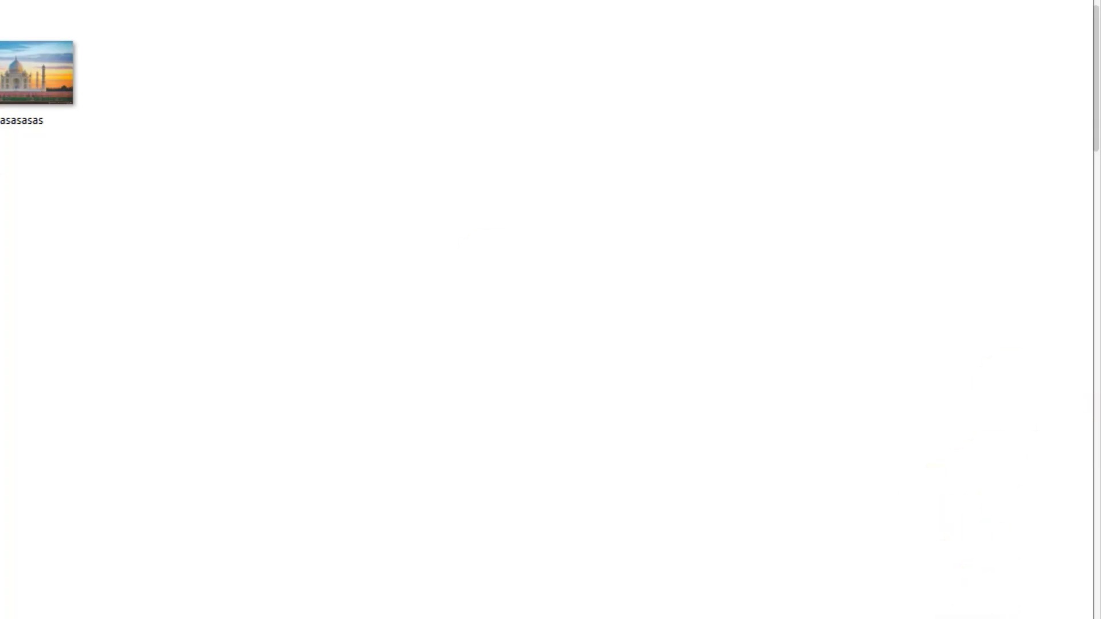
pyautogui.click(964, 618)
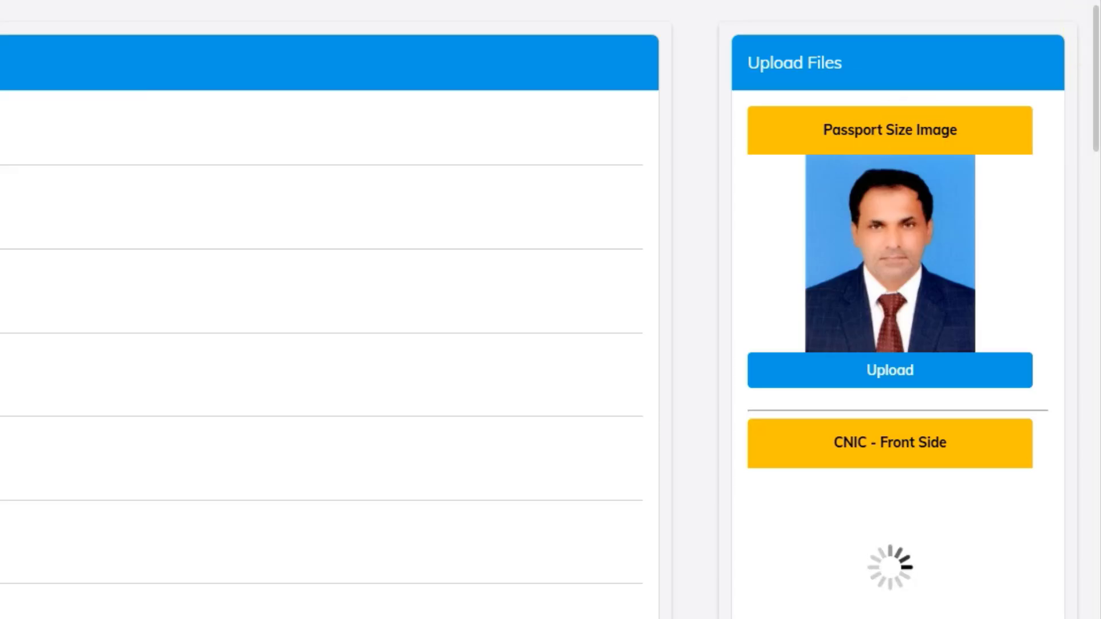
# - Open the personal information section for editing and choose the candidate's date of birth in the calendar
pyautogui.moveTo(1094, 17); pyautogui.dragTo(1094, 201)
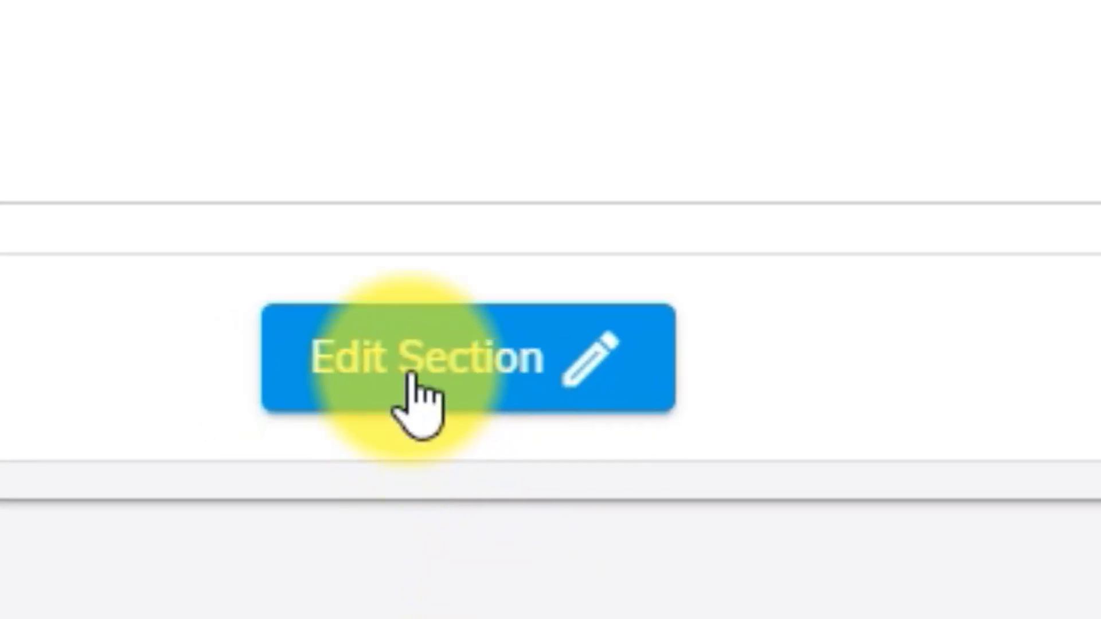
pyautogui.click(76, 509)
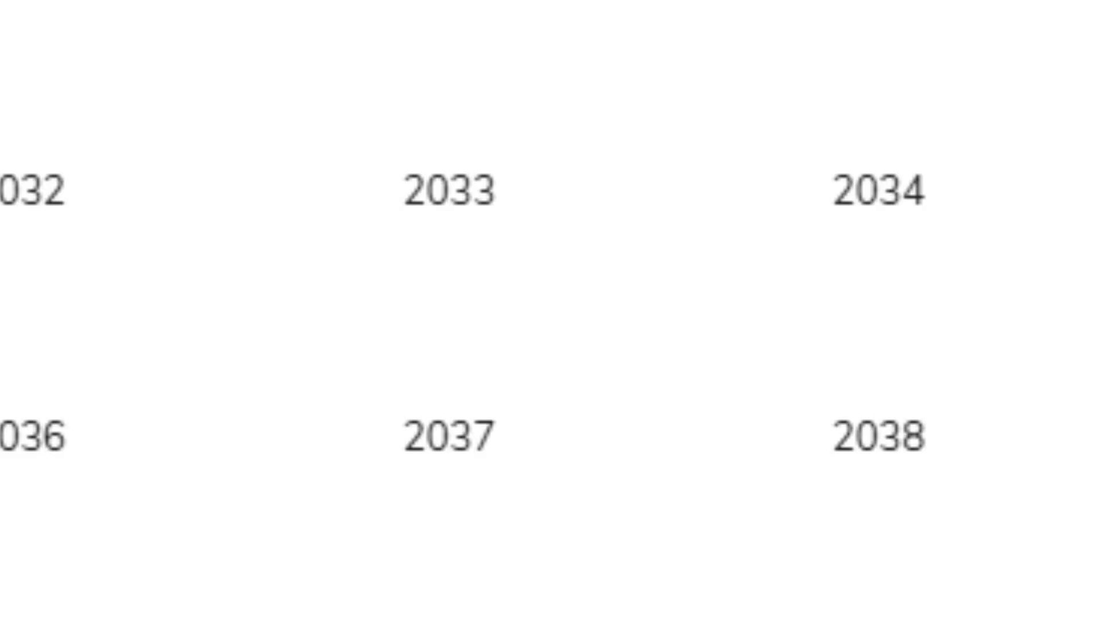
pyautogui.press('pageup')
pyautogui.click(821, 36)
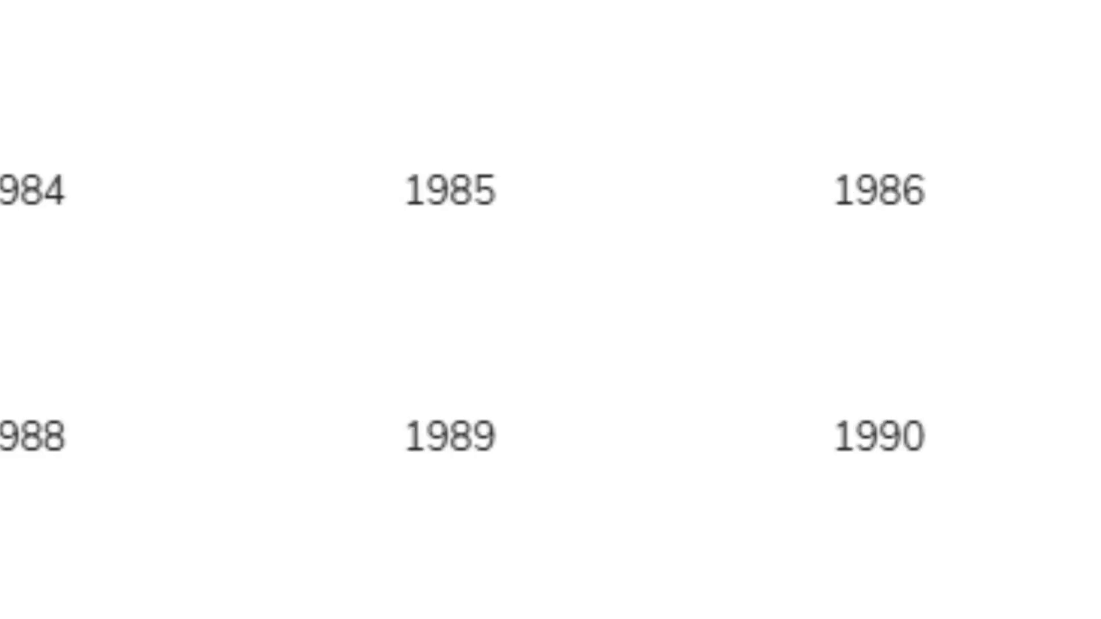
pyautogui.click(820, 36)
pyautogui.click(821, 36)
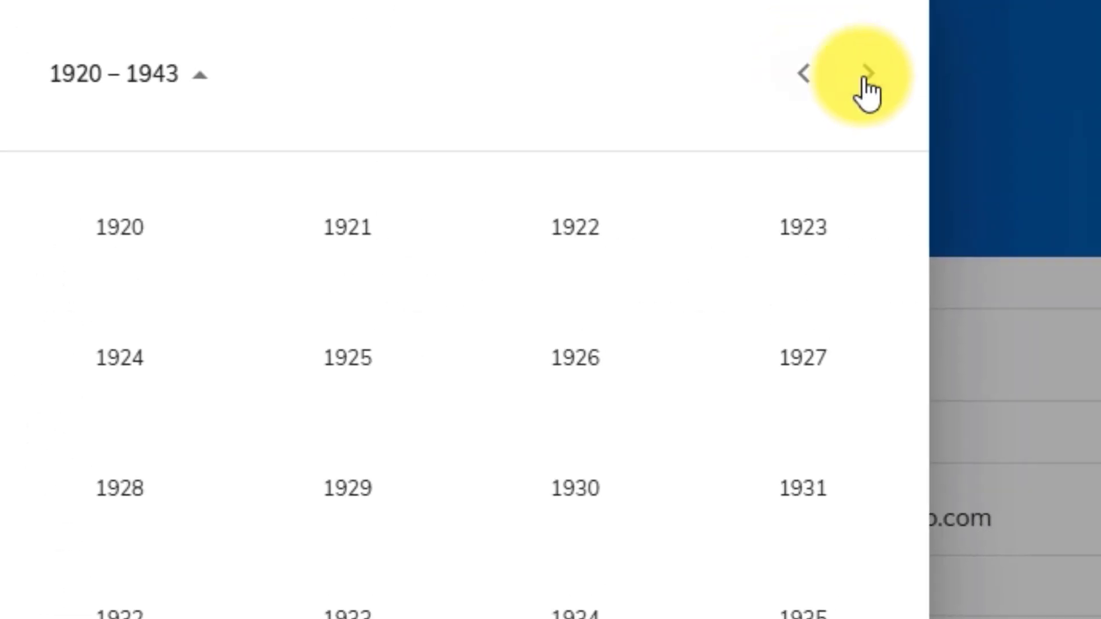
pyautogui.click(867, 74)
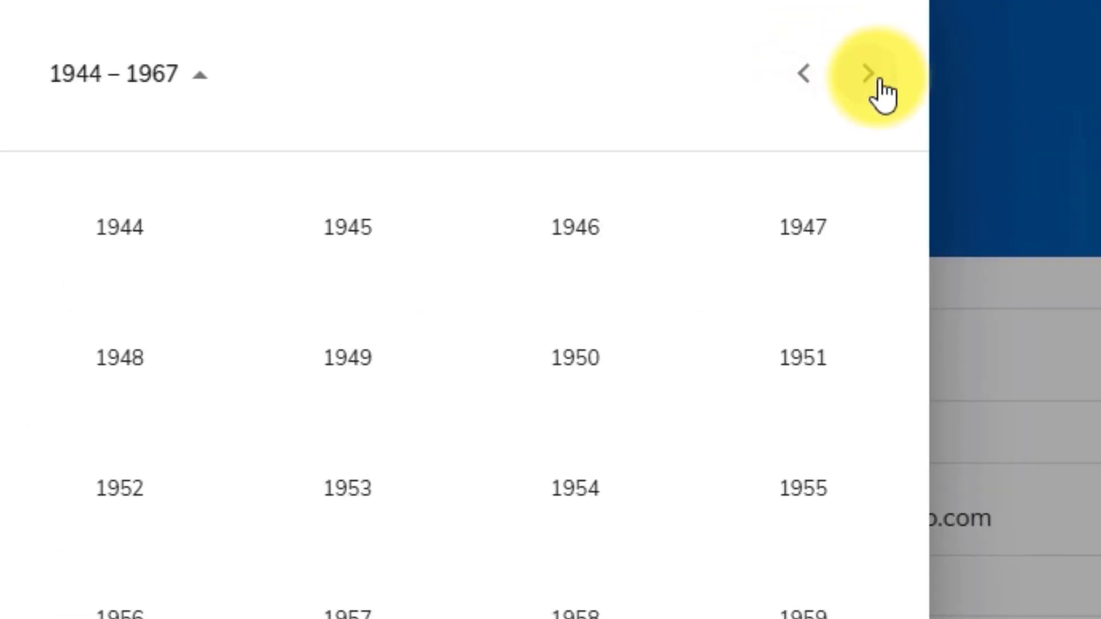
pyautogui.click(867, 74)
pyautogui.click(867, 75)
pyautogui.click(867, 75)
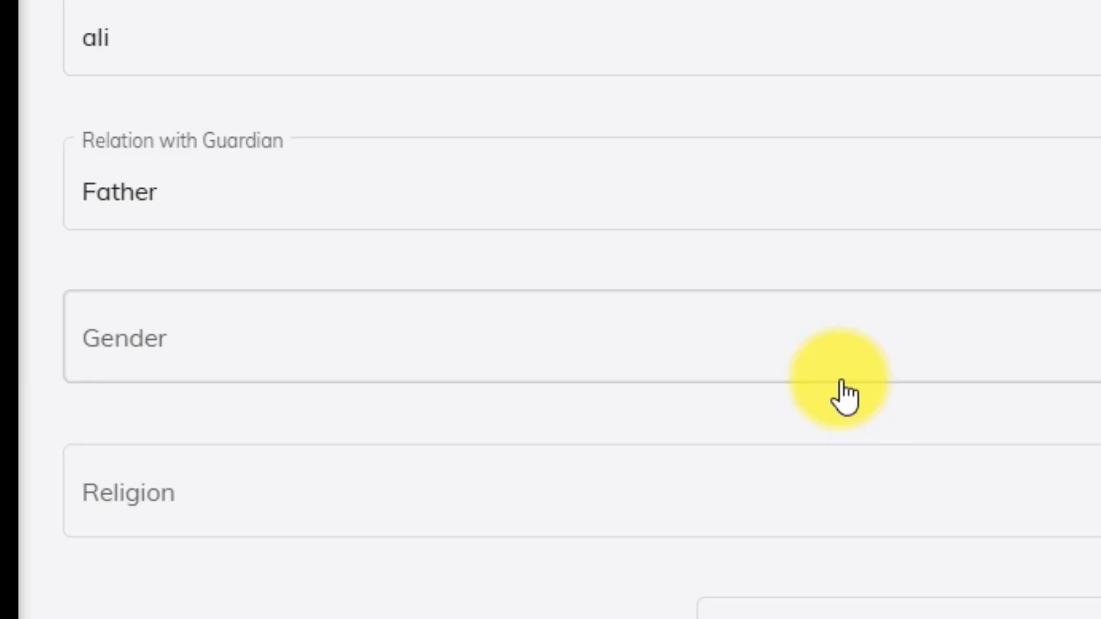
# - Set the candidate's gender to Male and the marital status to Single
pyautogui.click(663, 71)
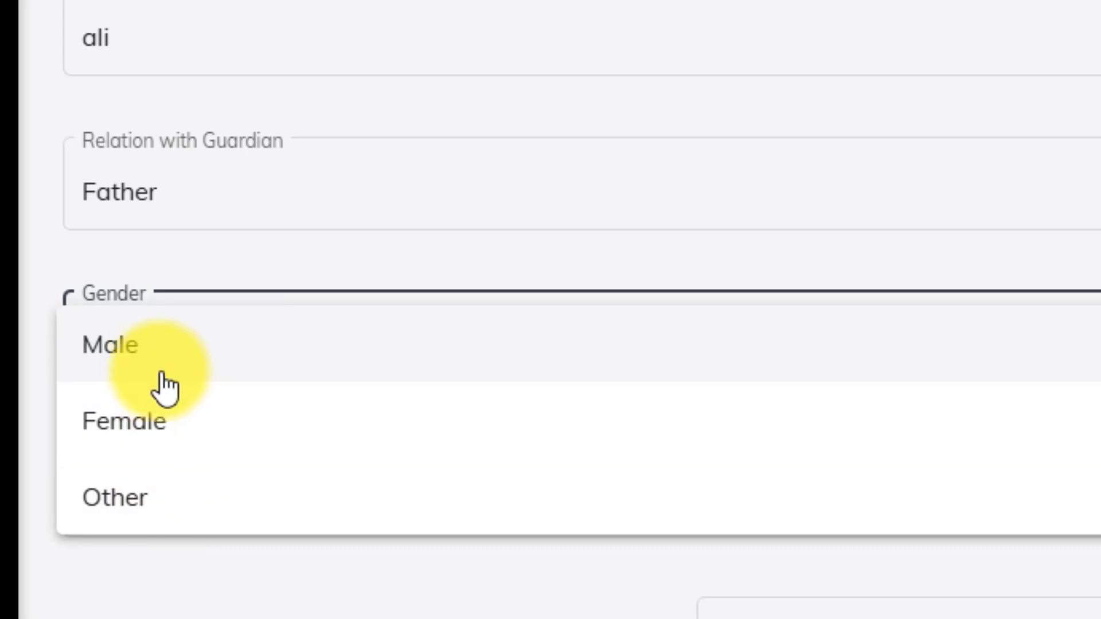
pyautogui.click(162, 368)
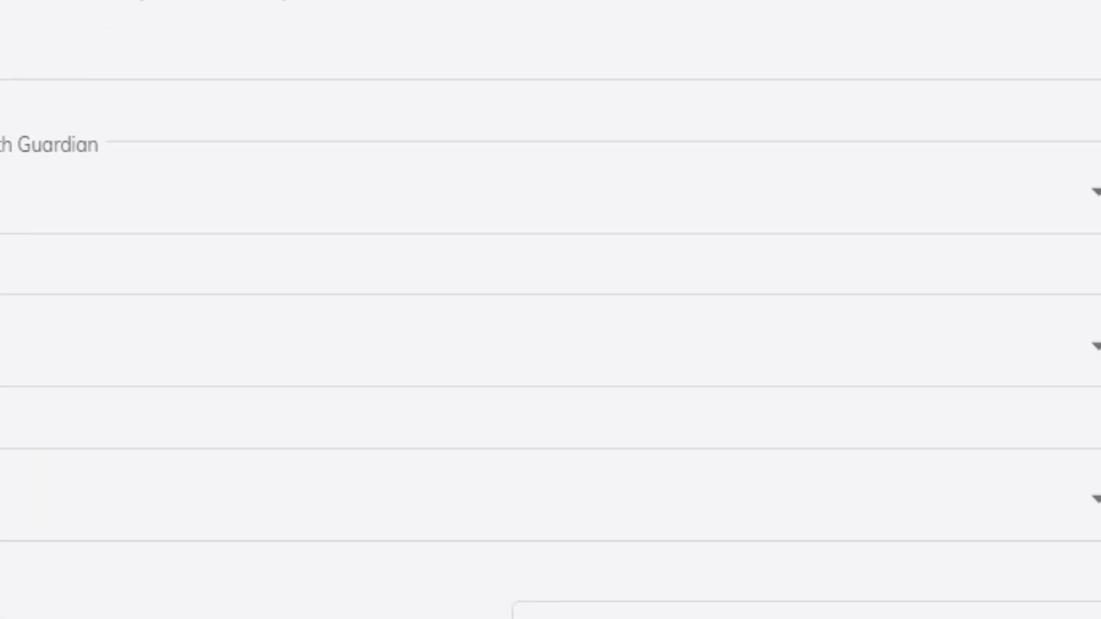
pyautogui.click(836, 349)
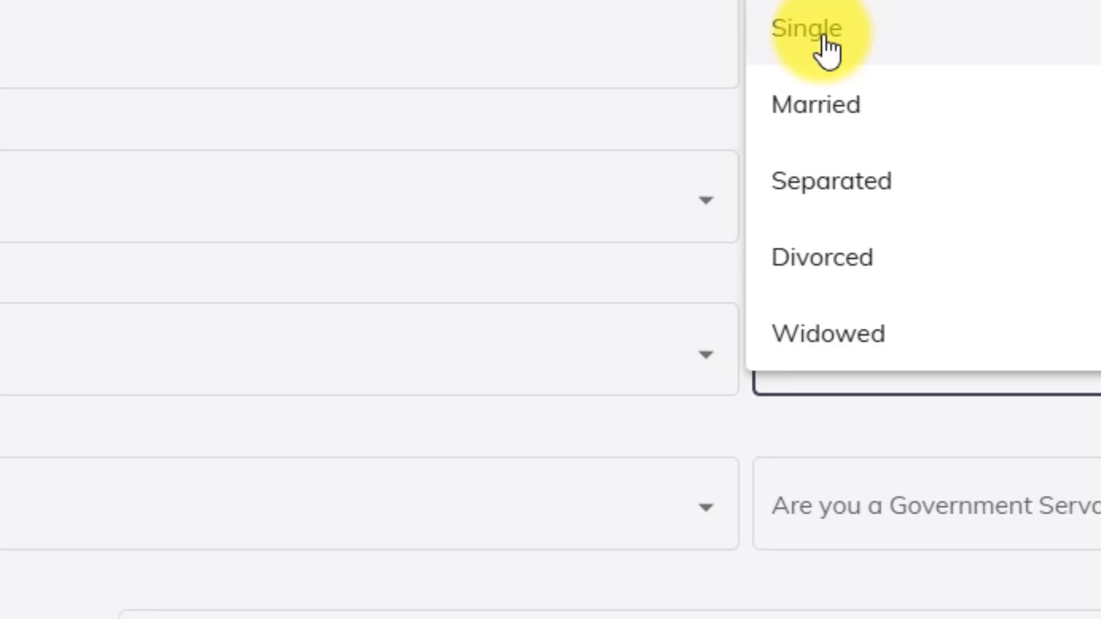
pyautogui.click(824, 36)
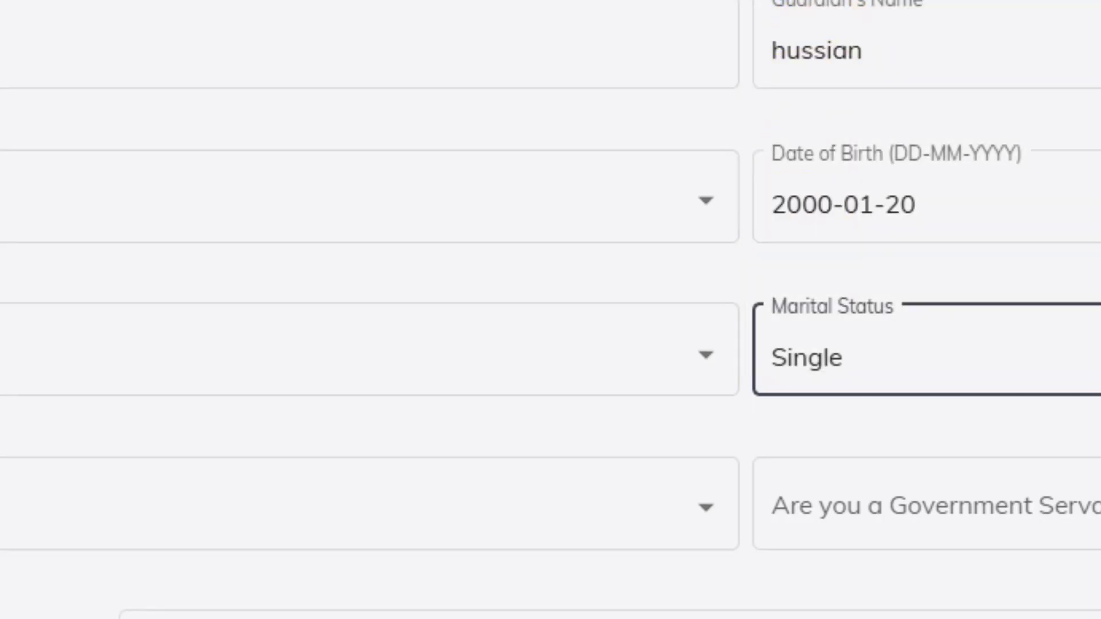
# - Choose the candidate's religion and answer No to being a government servant
pyautogui.scroll(-2, 550, 310)
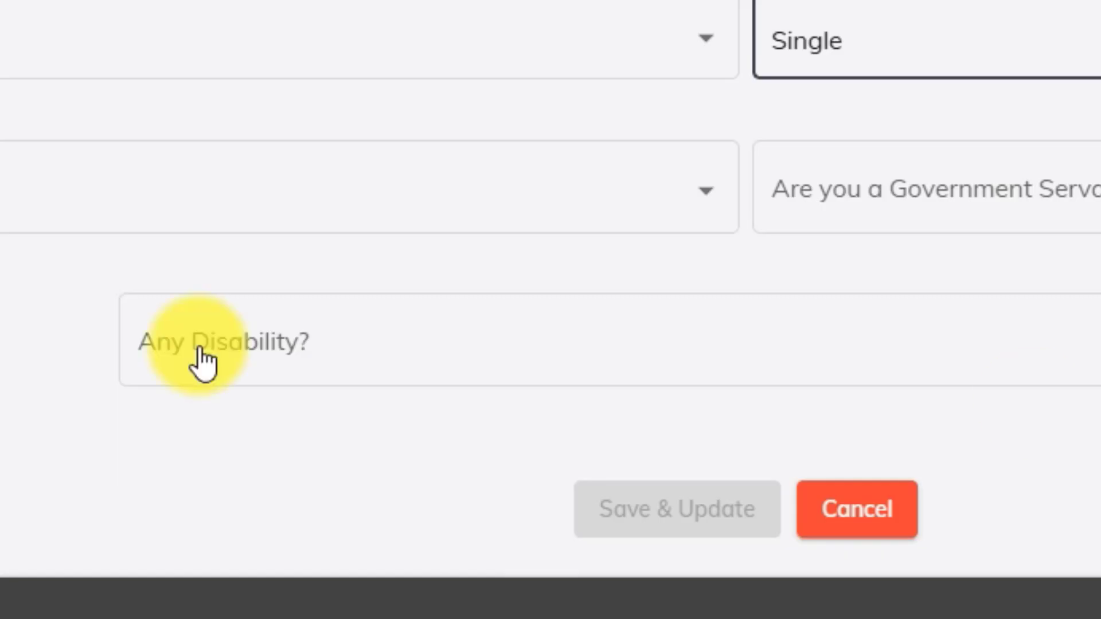
pyautogui.click(35, 188)
pyautogui.click(23, 194)
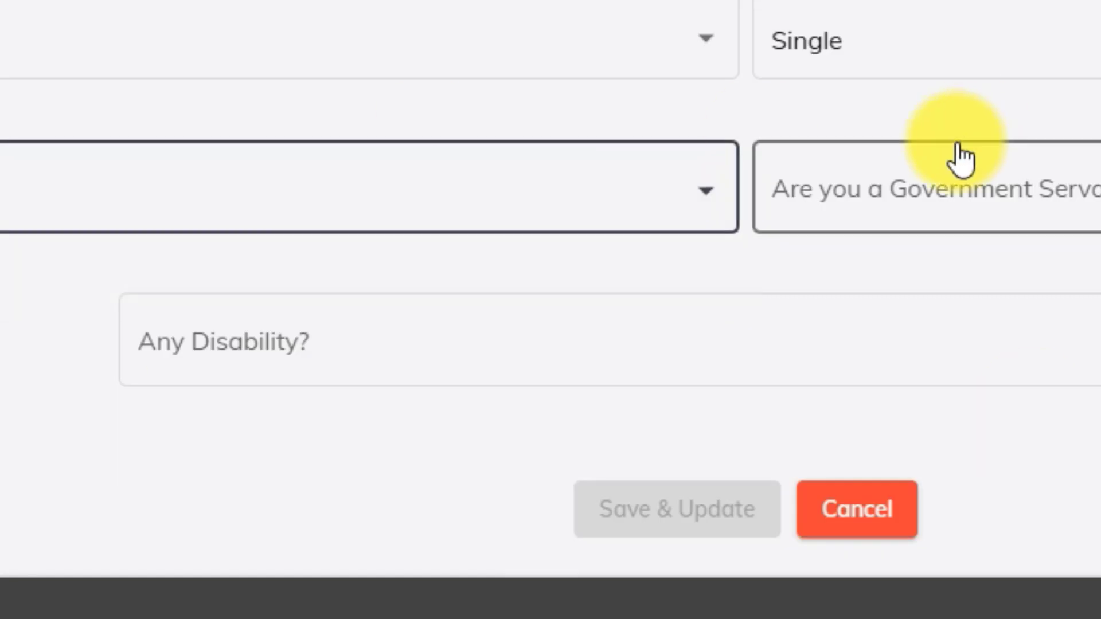
pyautogui.click(945, 167)
pyautogui.click(829, 285)
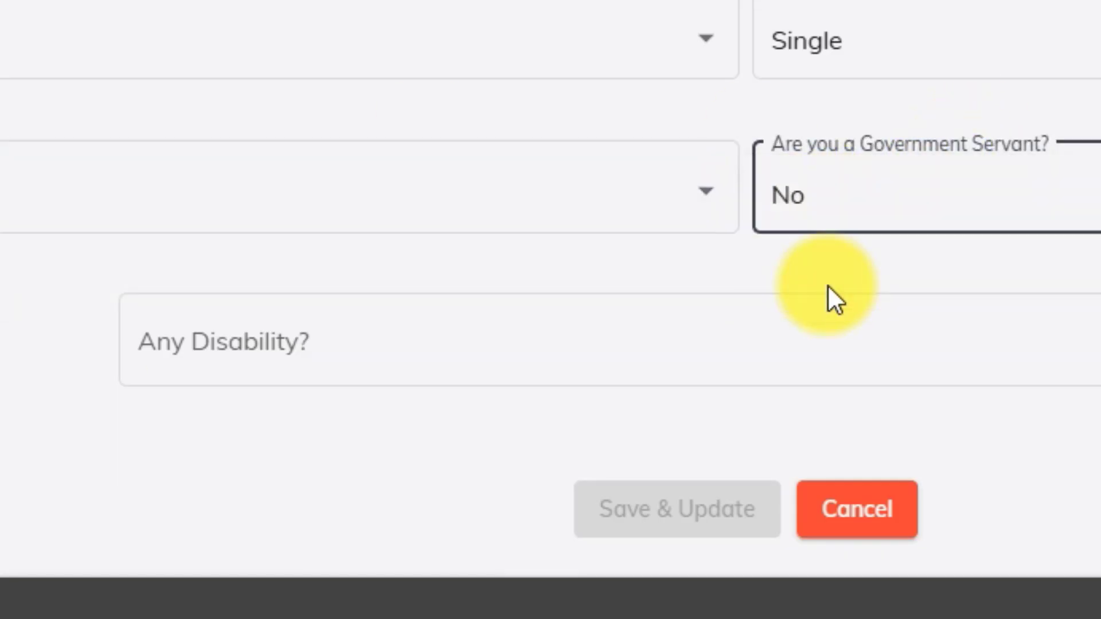
# - Answer No to having any disability and save the personal information section
pyautogui.click(206, 361)
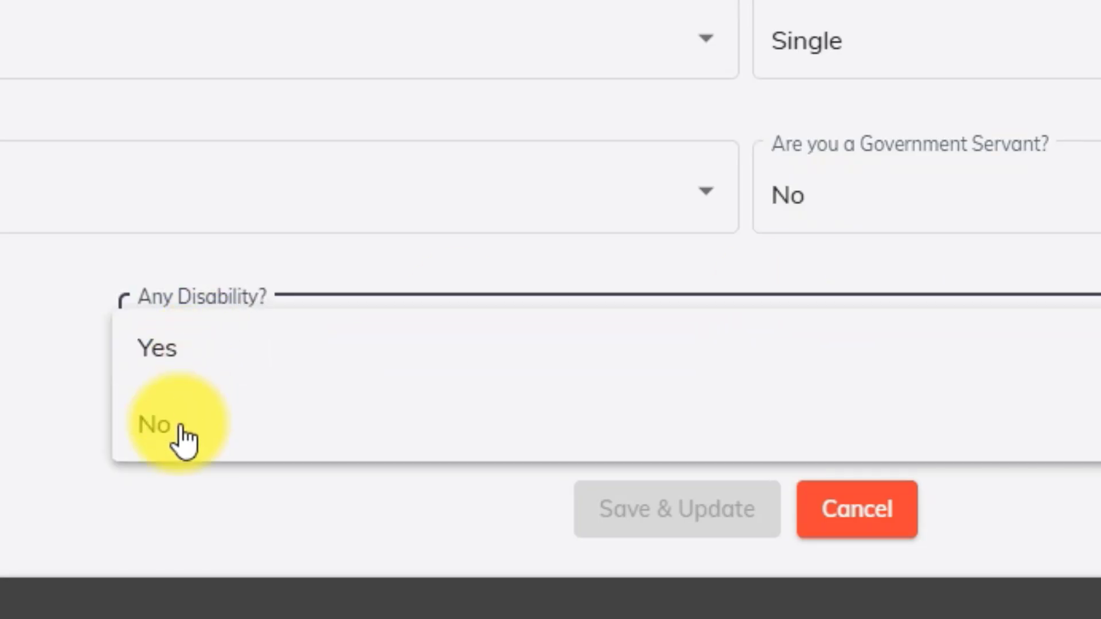
pyautogui.click(180, 435)
pyautogui.click(698, 523)
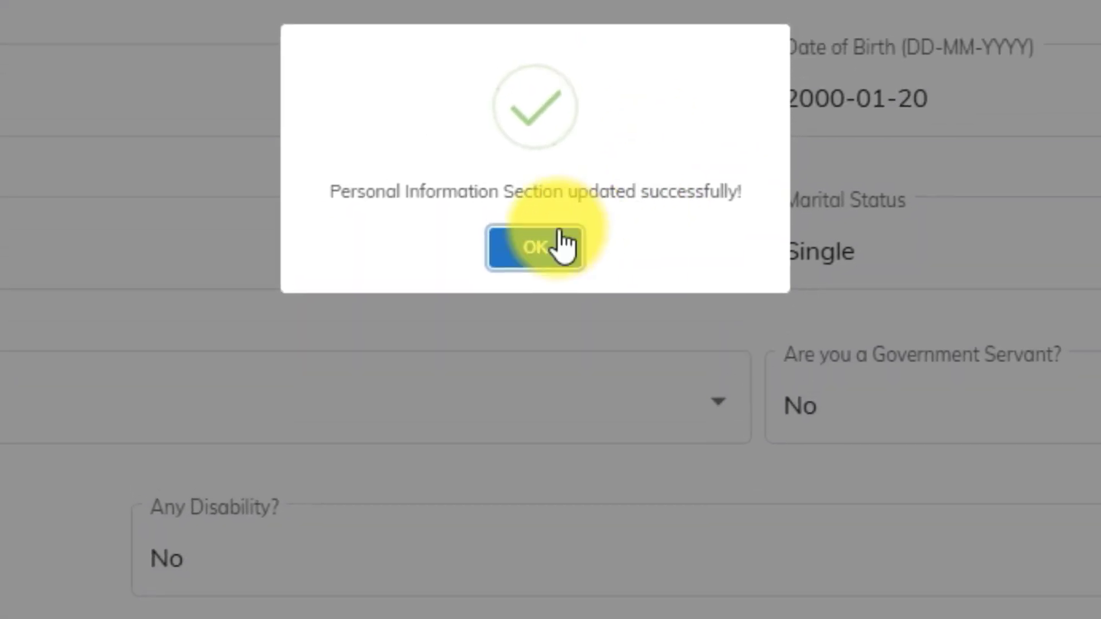
pyautogui.click(537, 249)
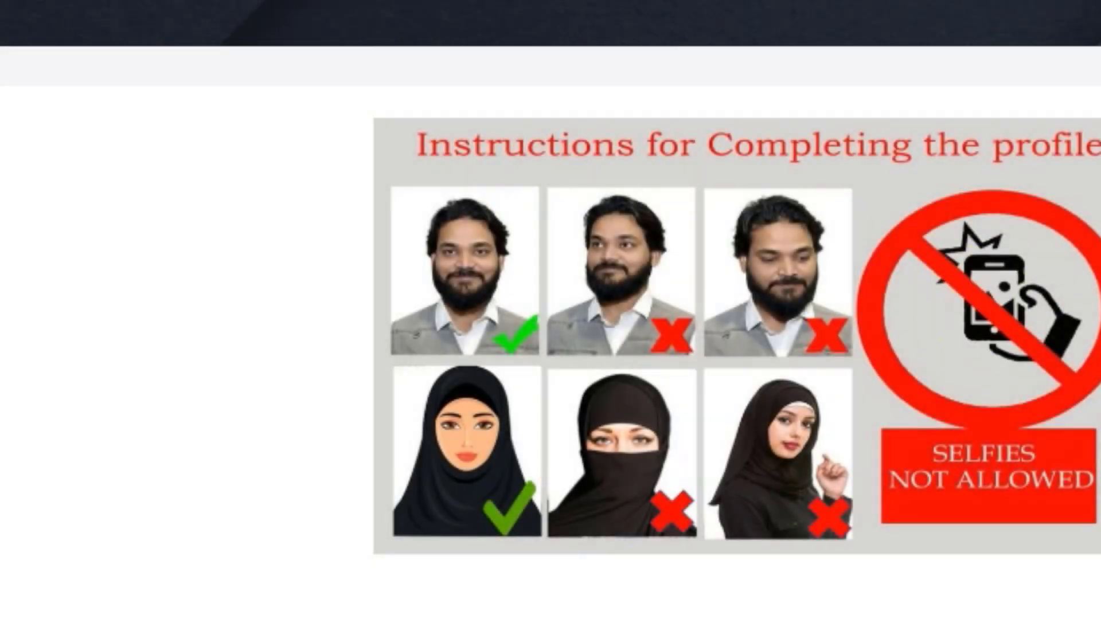
# - Open the domicile and address section for editing and set the domicile district to Dadu and the taluka to Johi
pyautogui.scroll(-15, 550, 310)
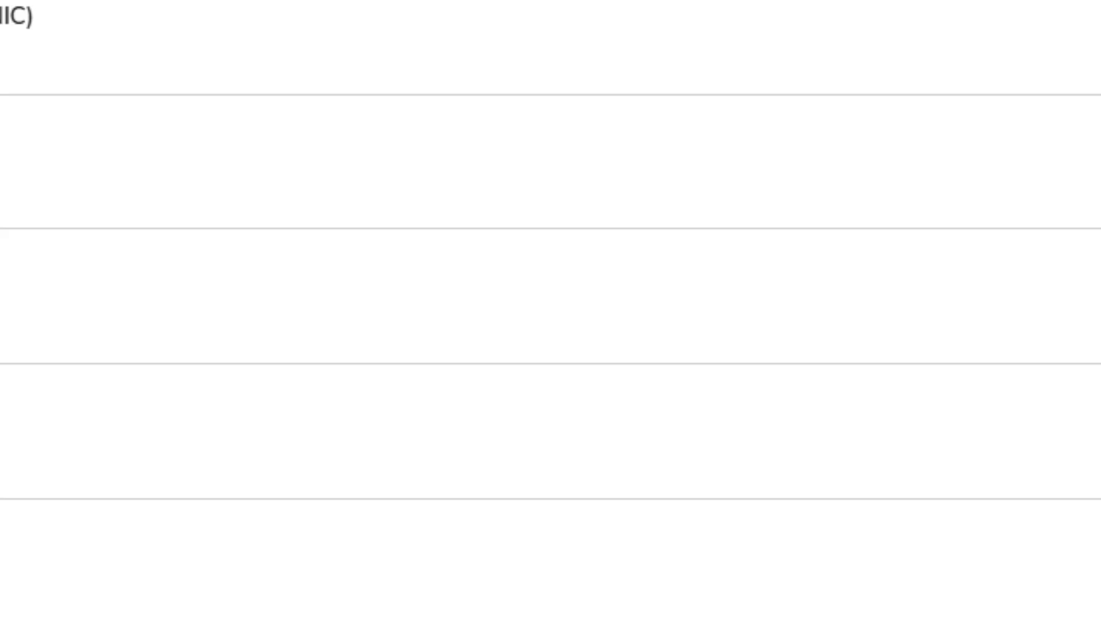
pyautogui.scroll(-10, 551, 310)
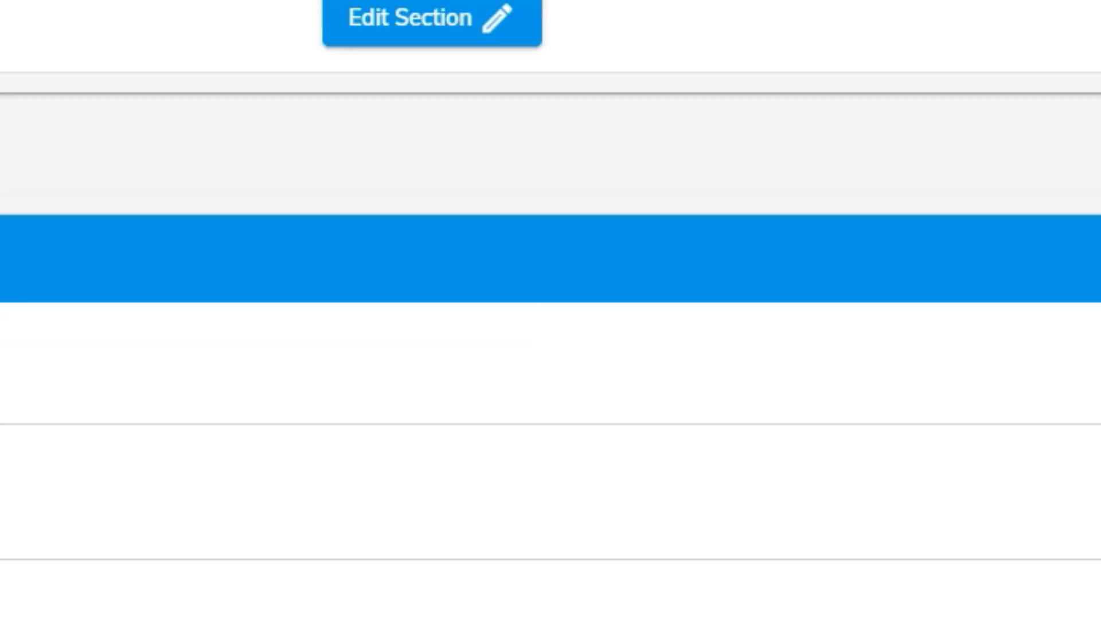
pyautogui.scroll(5, 335, 335)
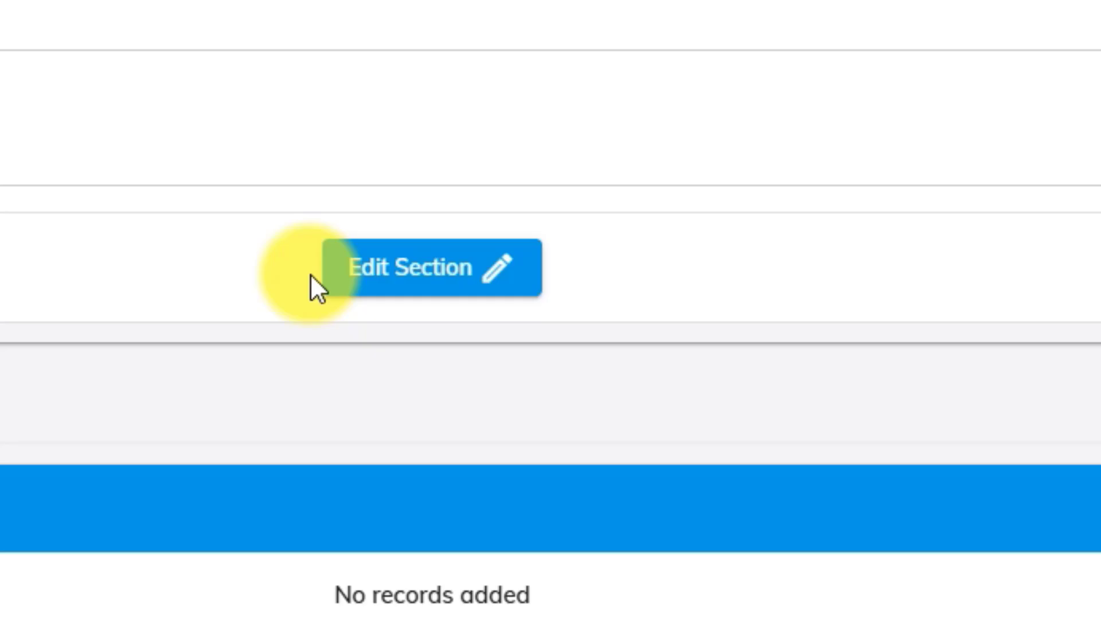
pyautogui.click(406, 269)
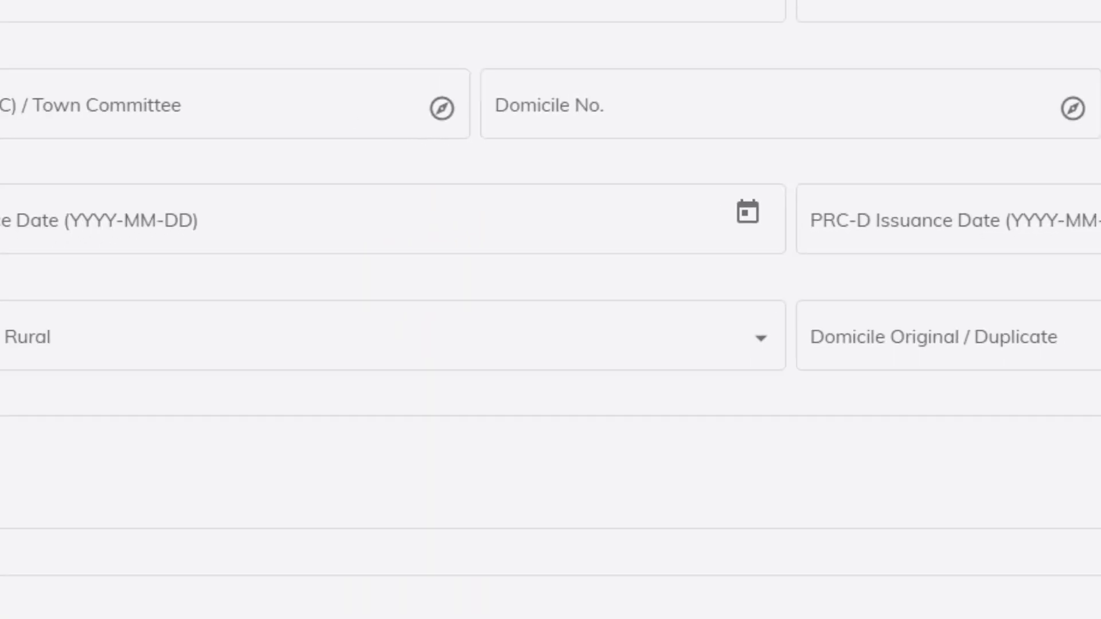
pyautogui.click(121, 18)
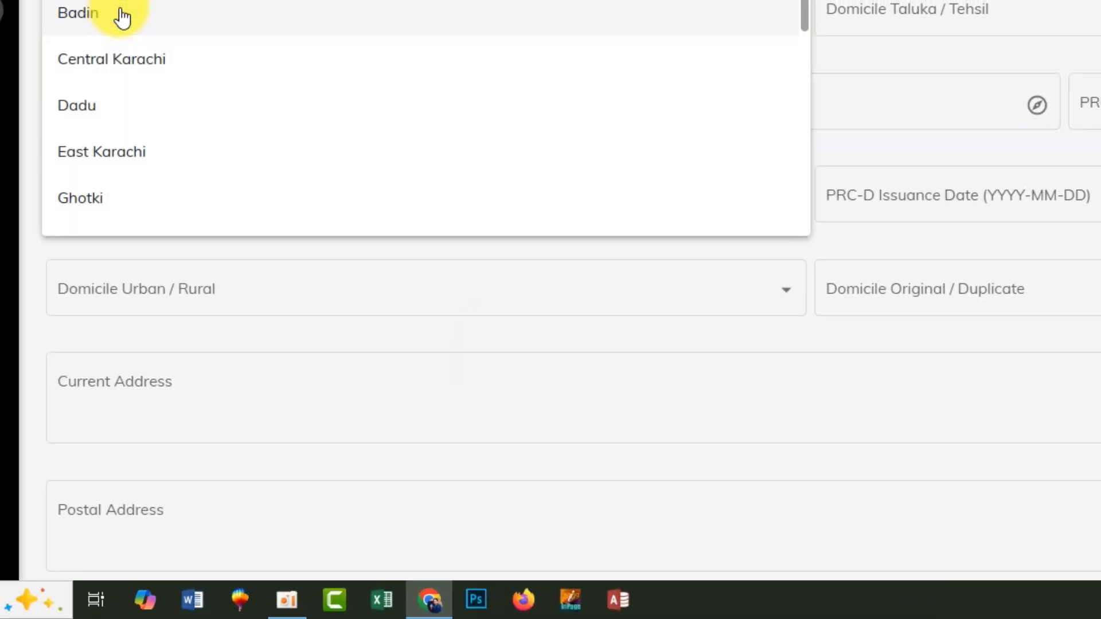
pyautogui.click(106, 107)
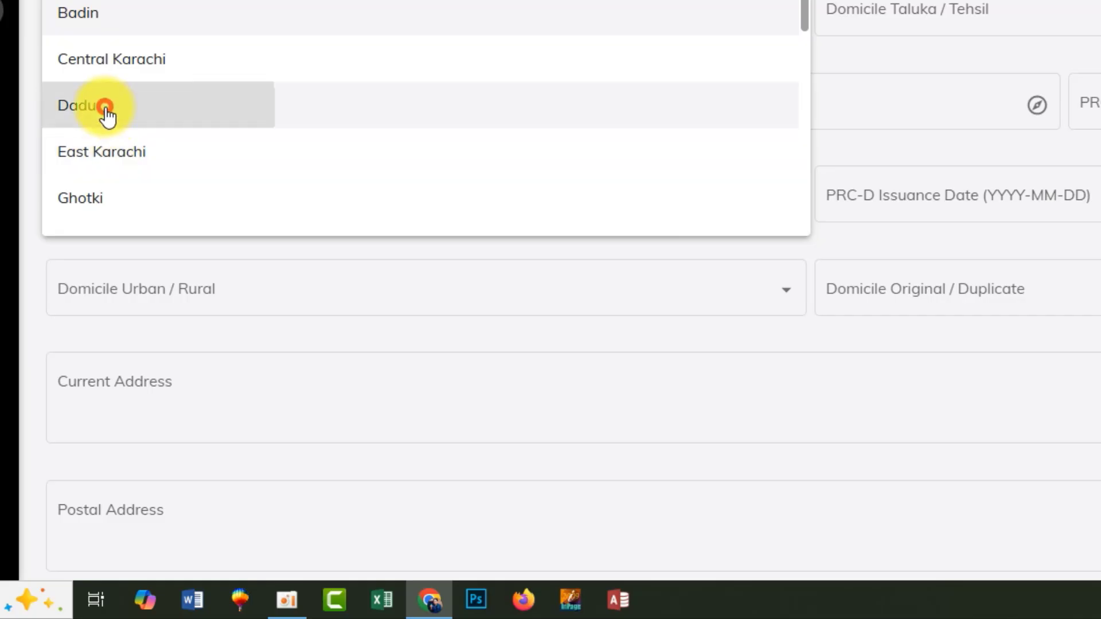
pyautogui.click(922, 19)
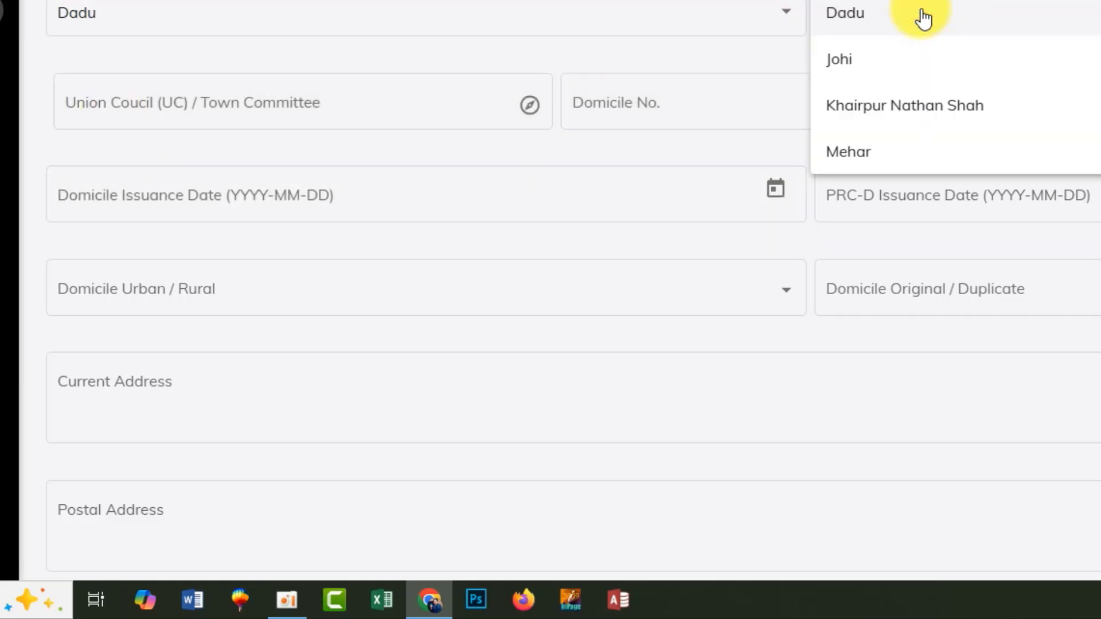
pyautogui.click(875, 61)
# - Enter johi as the union council and fill in the domicile and PRC-D number fields
pyautogui.click(214, 95)
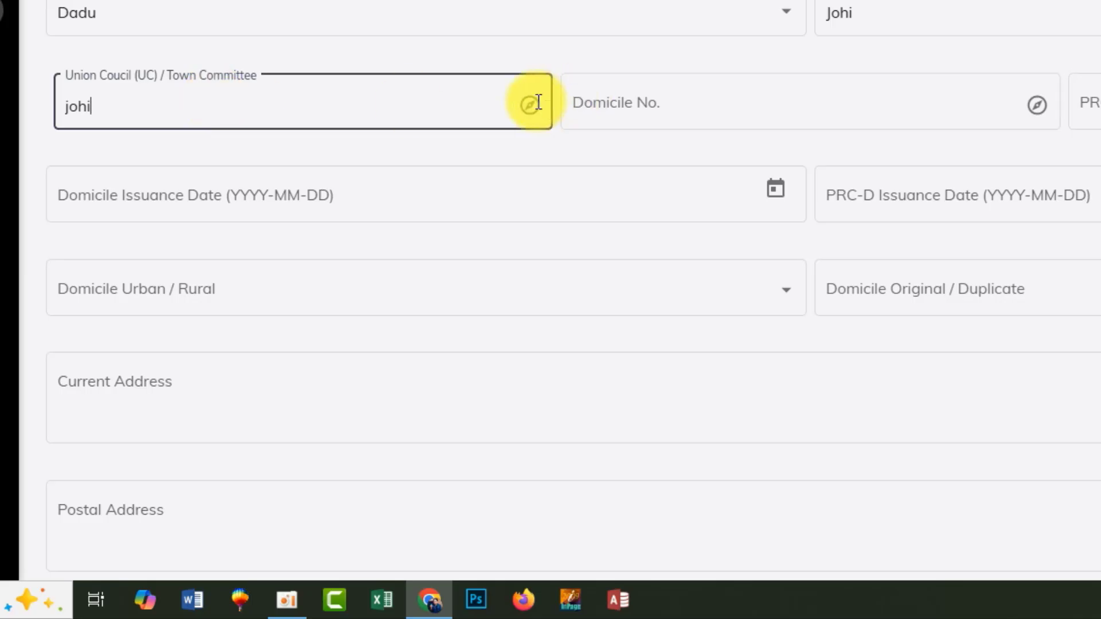
pyautogui.click(650, 110)
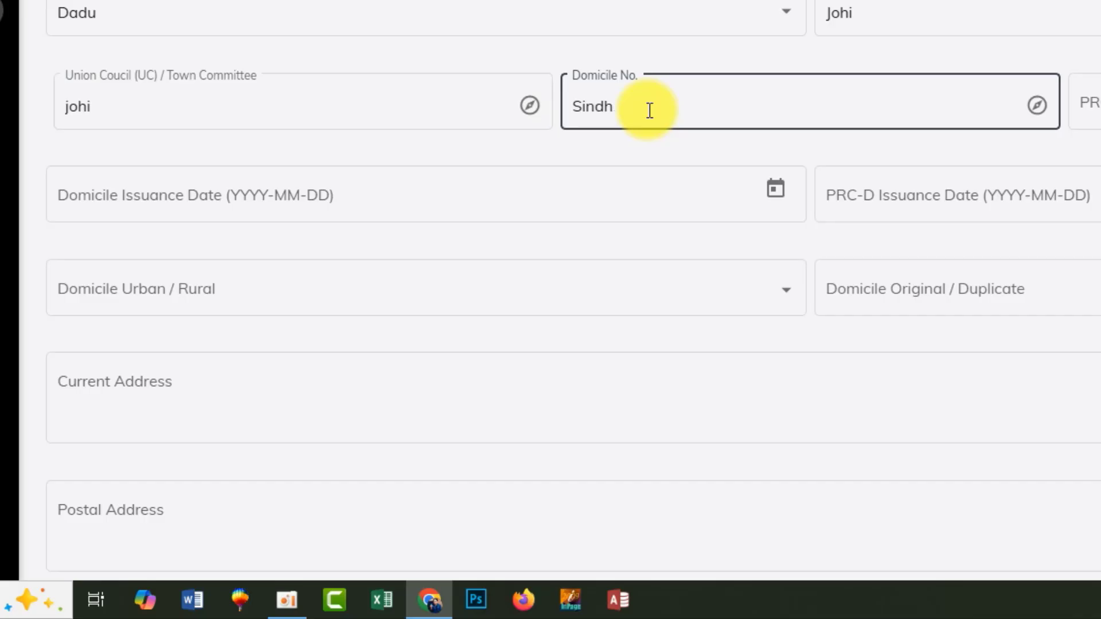
pyautogui.press('Tab')
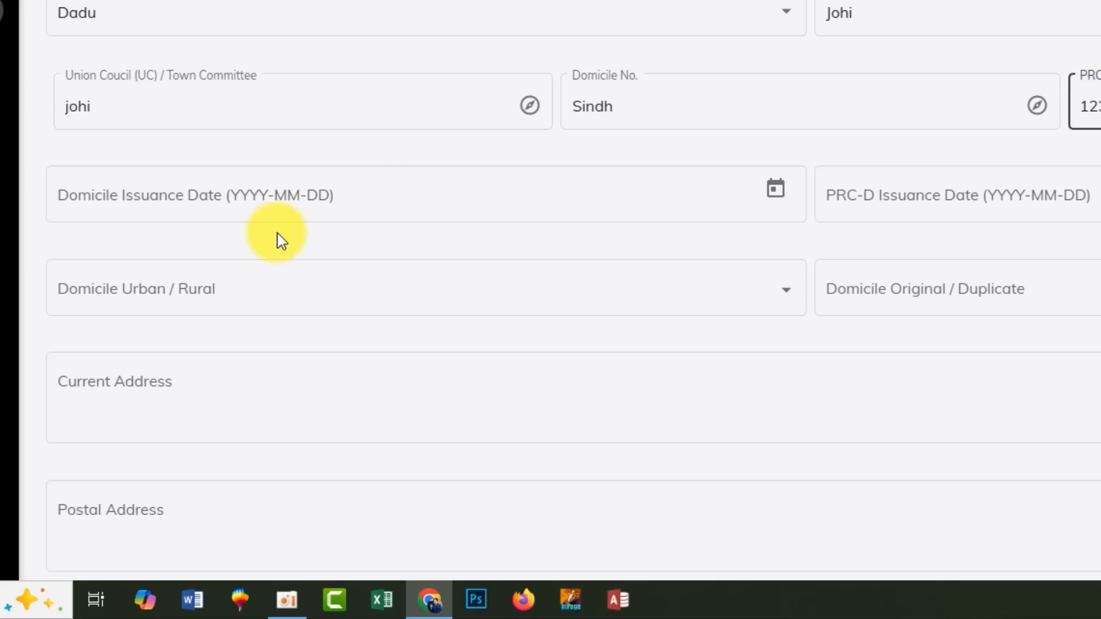
# - Set the domicile issuance date to 2021-11-18
pyautogui.click(238, 194)
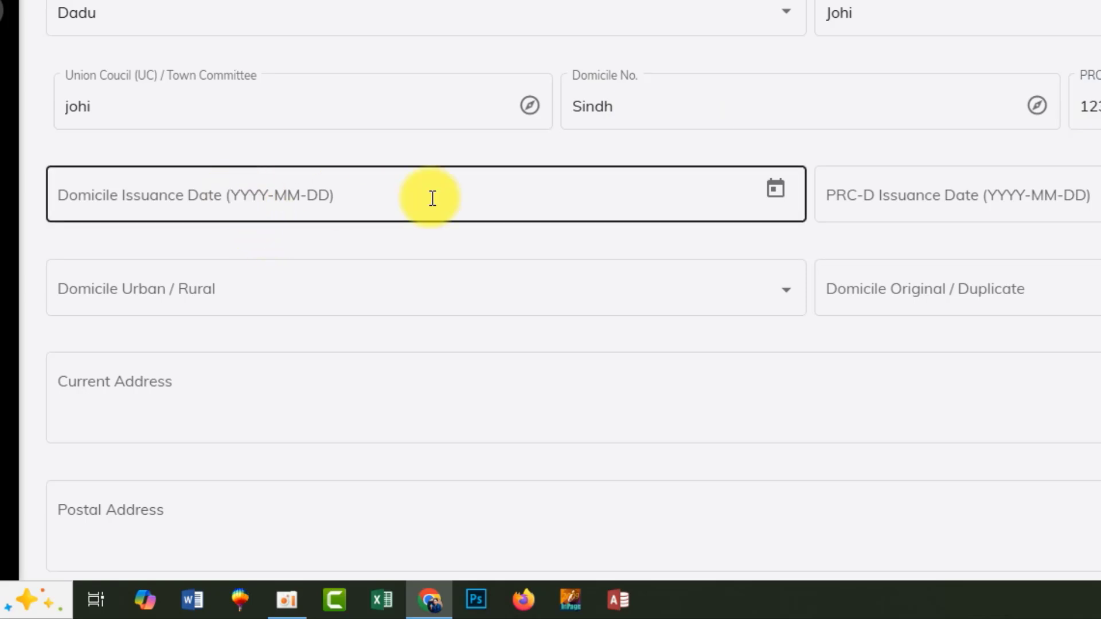
pyautogui.click(775, 191)
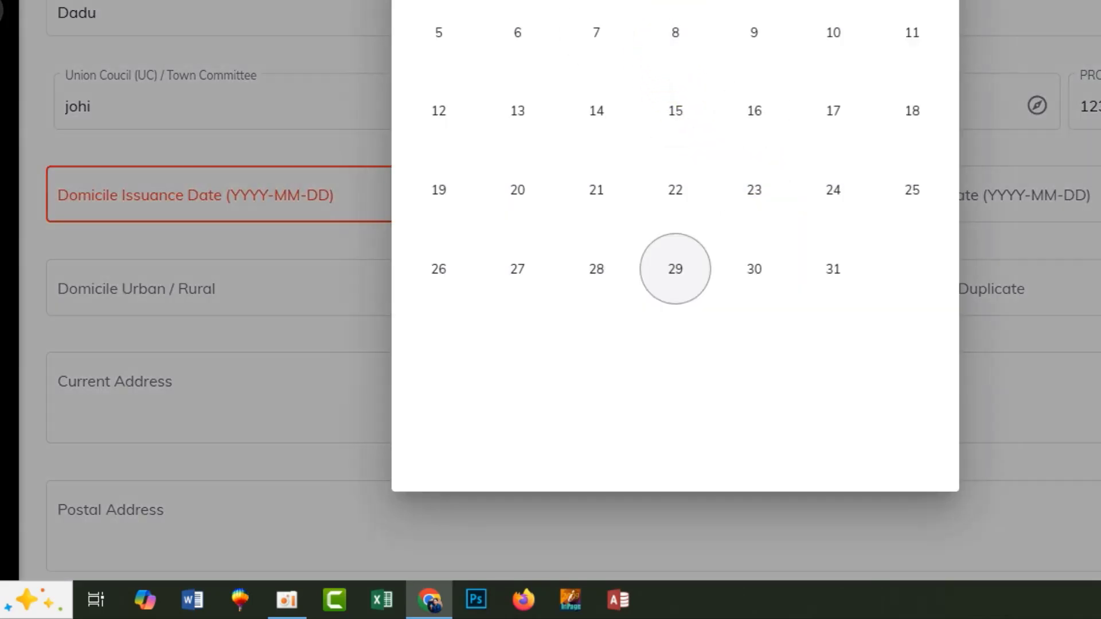
pyautogui.click(554, 1)
pyautogui.click(606, 10)
pyautogui.click(744, 162)
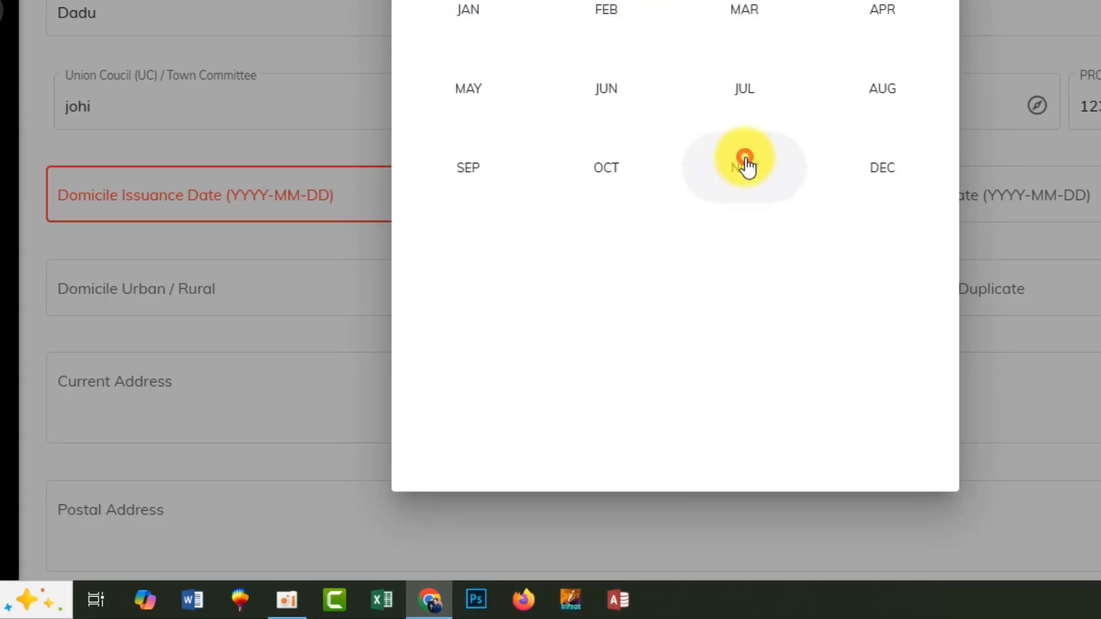
pyautogui.click(781, 215)
# - Set the PRC-D issuance date to 2022-11-29
pyautogui.click(957, 190)
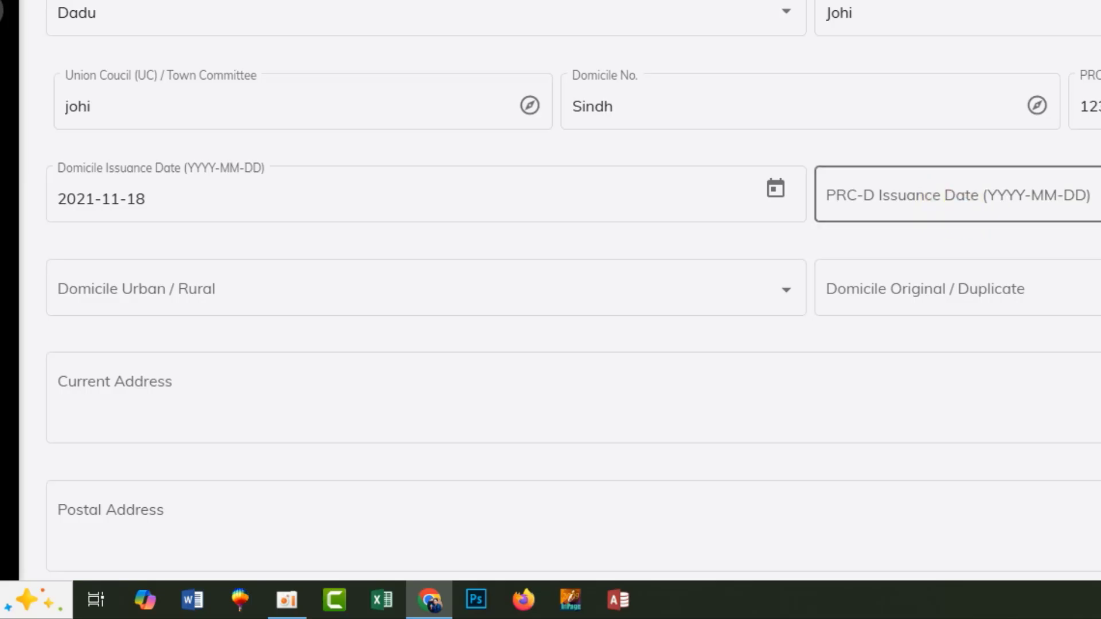
pyautogui.click(952, 202)
pyautogui.click(470, 0)
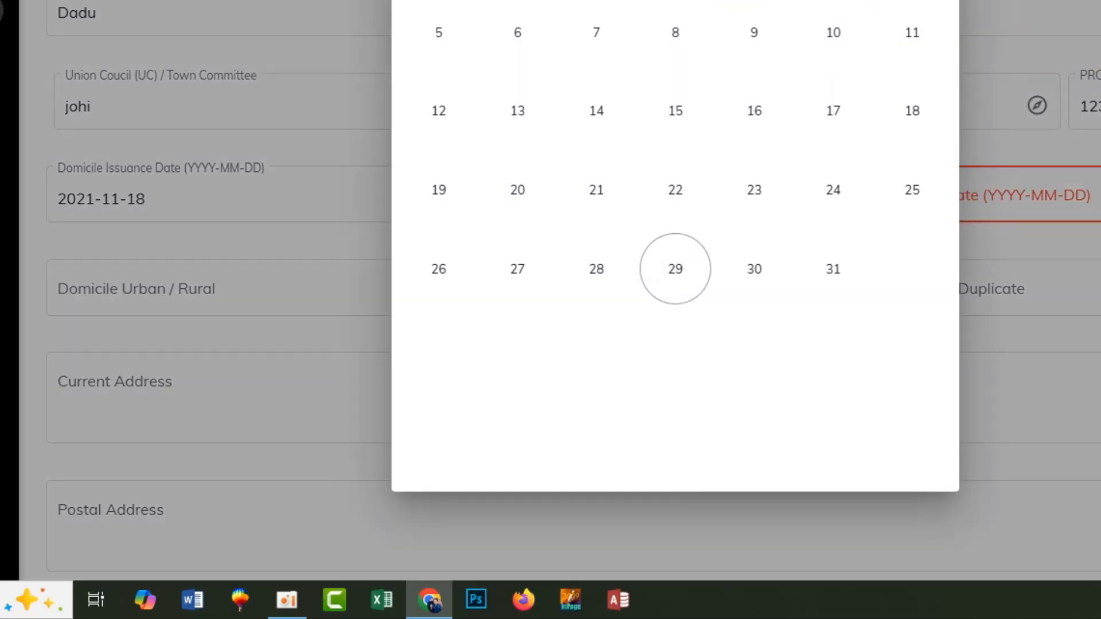
pyautogui.click(745, 17)
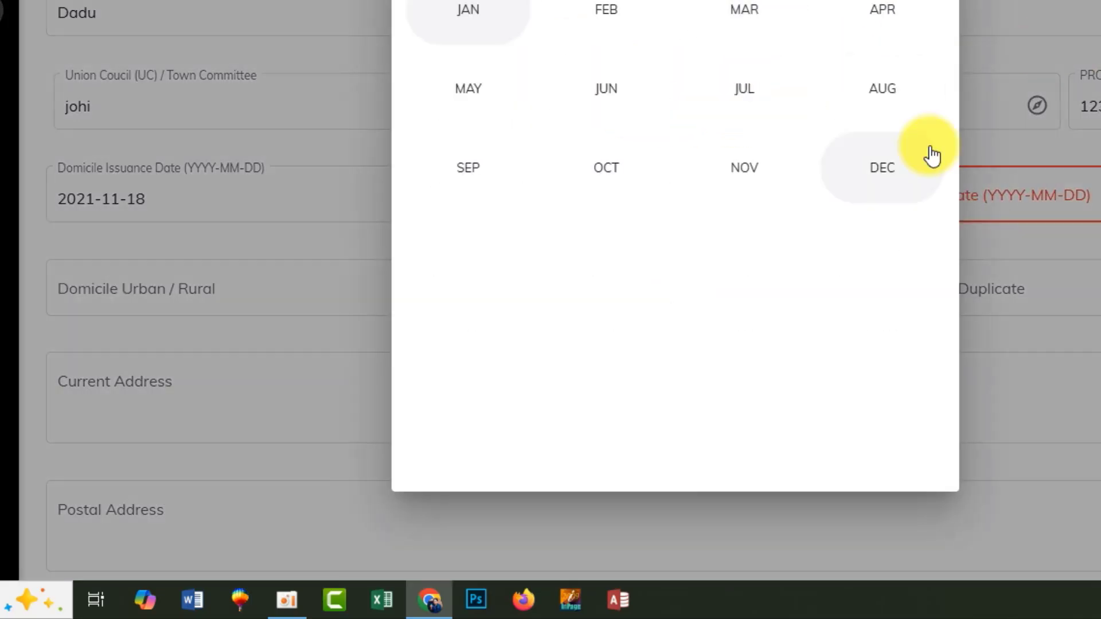
pyautogui.click(717, 178)
pyautogui.click(636, 338)
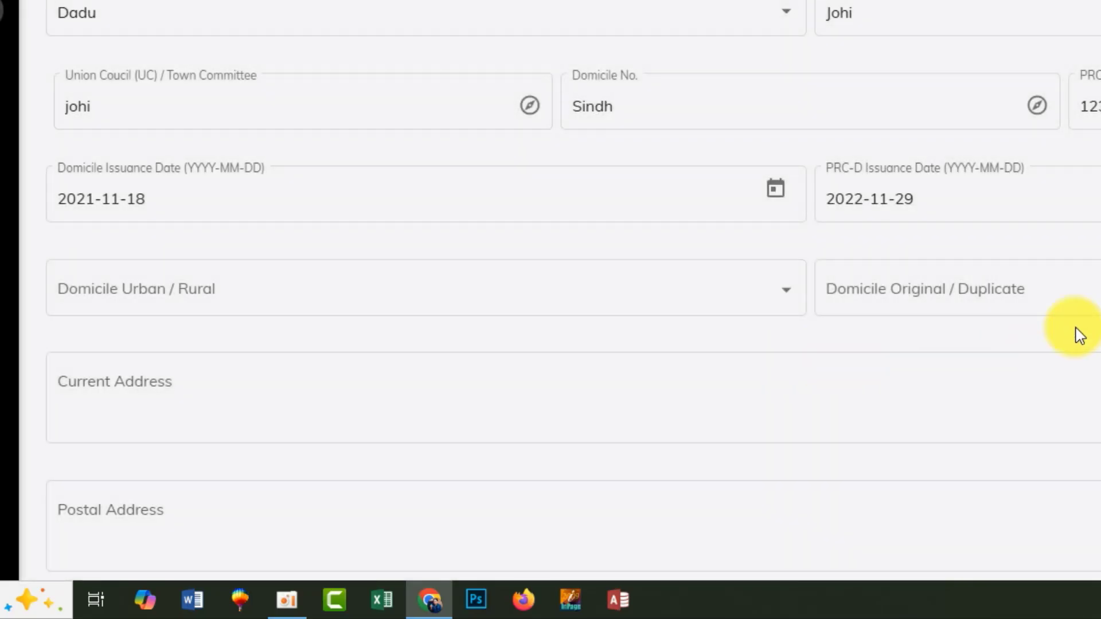
# - Set the domicile area to Urban and mark the domicile as Original
pyautogui.click(228, 298)
pyautogui.click(122, 302)
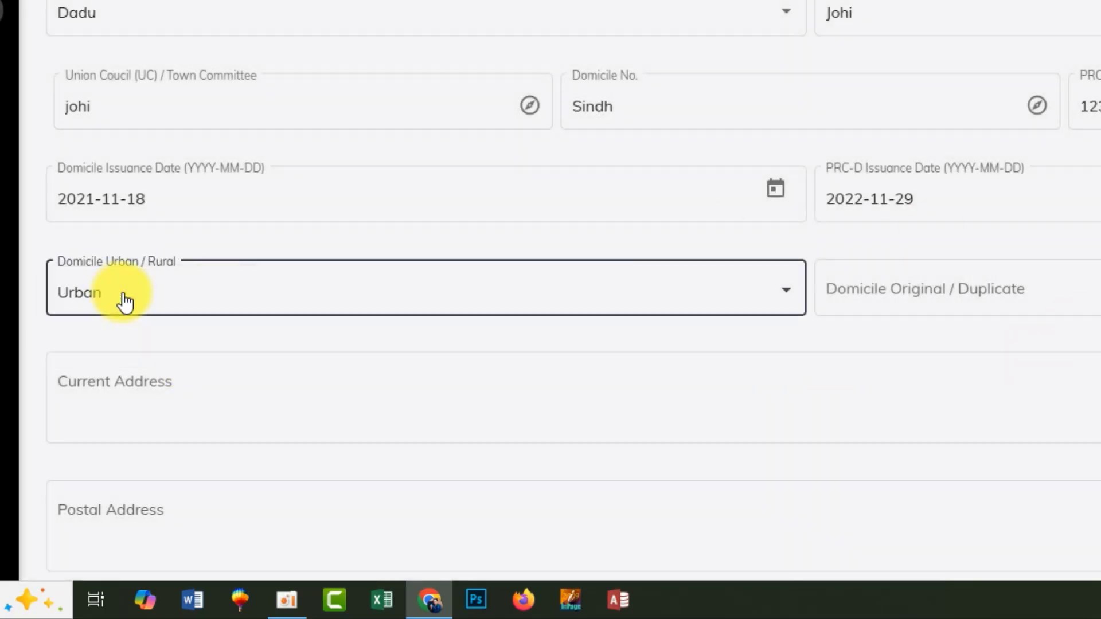
pyautogui.click(862, 298)
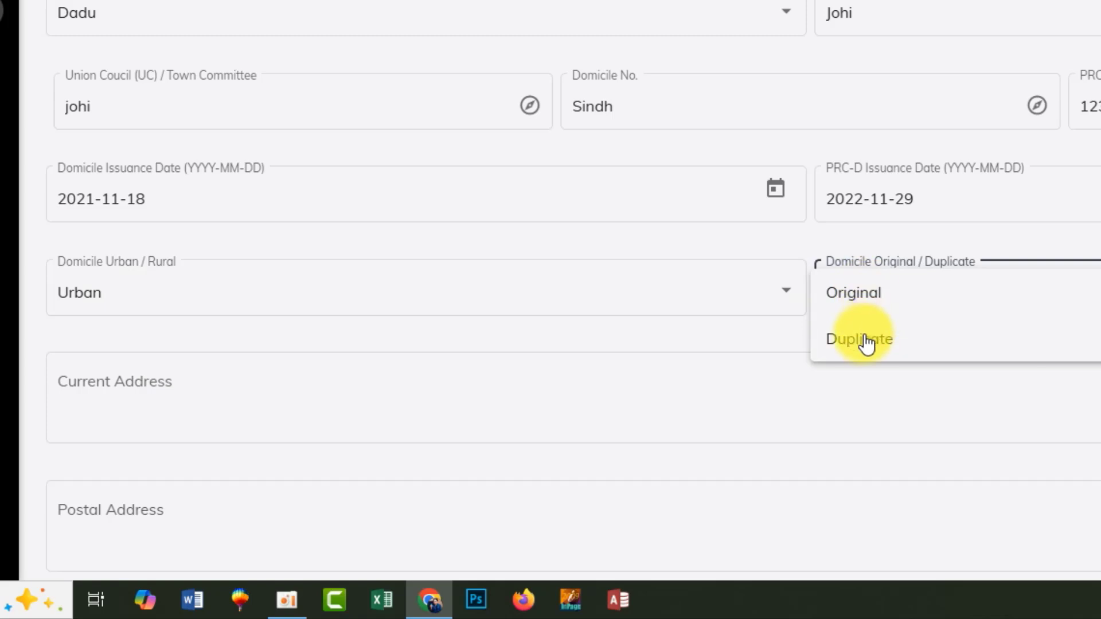
pyautogui.click(857, 300)
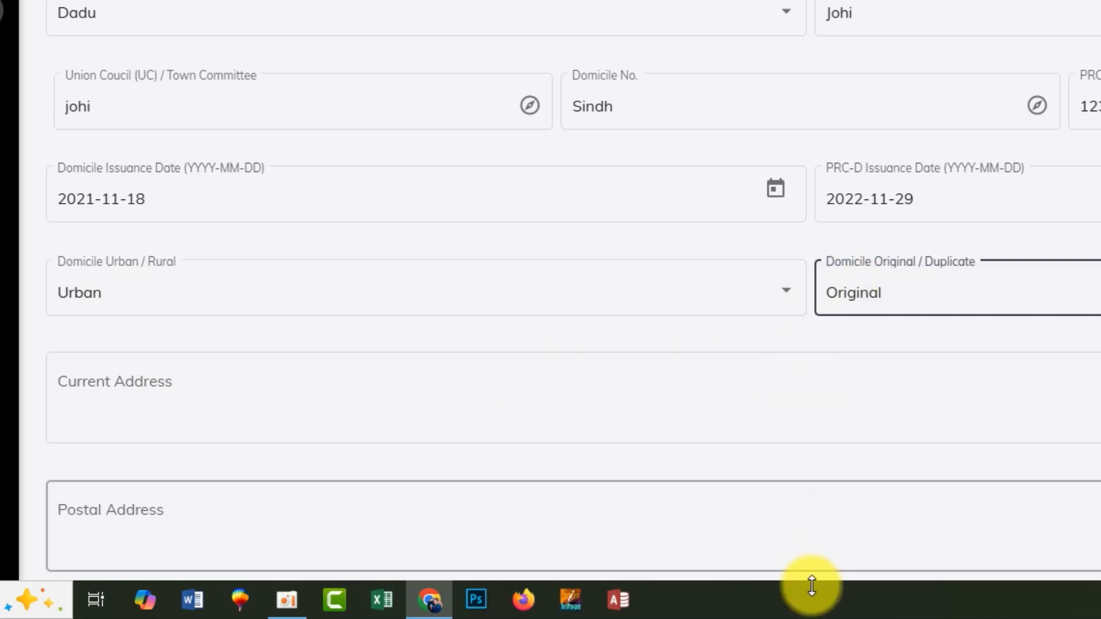
# - Fill in the current and postal addresses and correct the flagged spelling in the current address
pyautogui.click(102, 386)
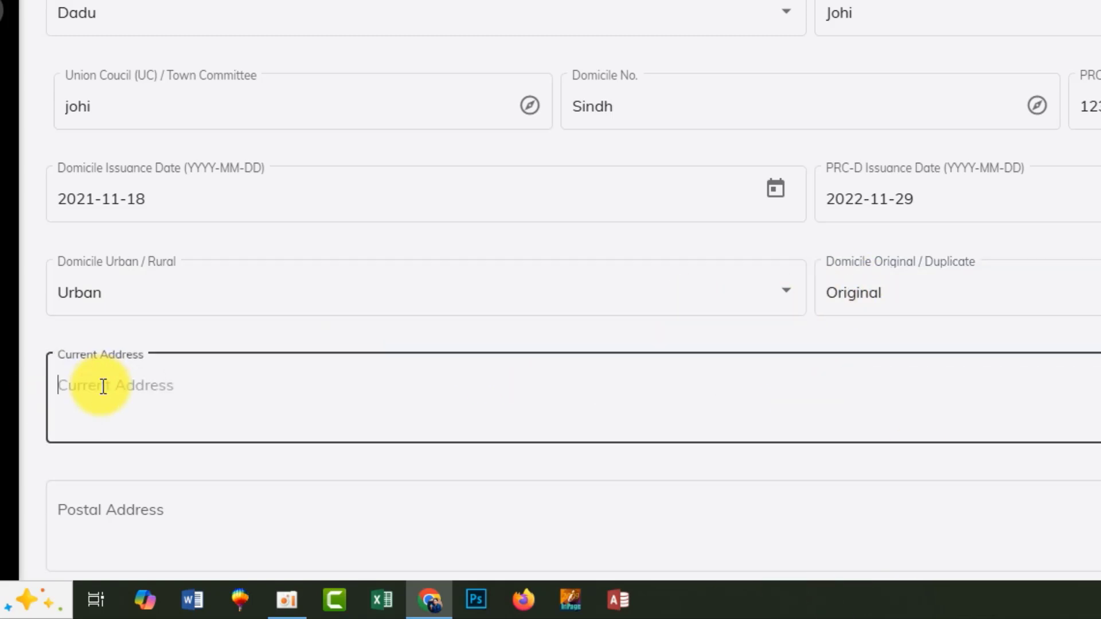
pyautogui.write('sindh')
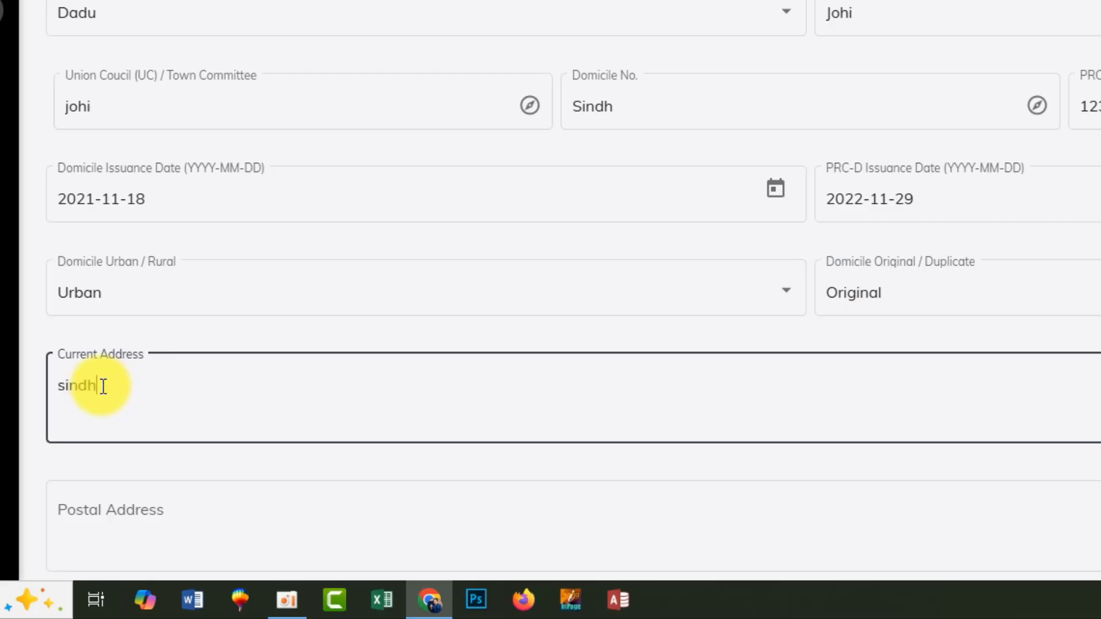
pyautogui.click(143, 507)
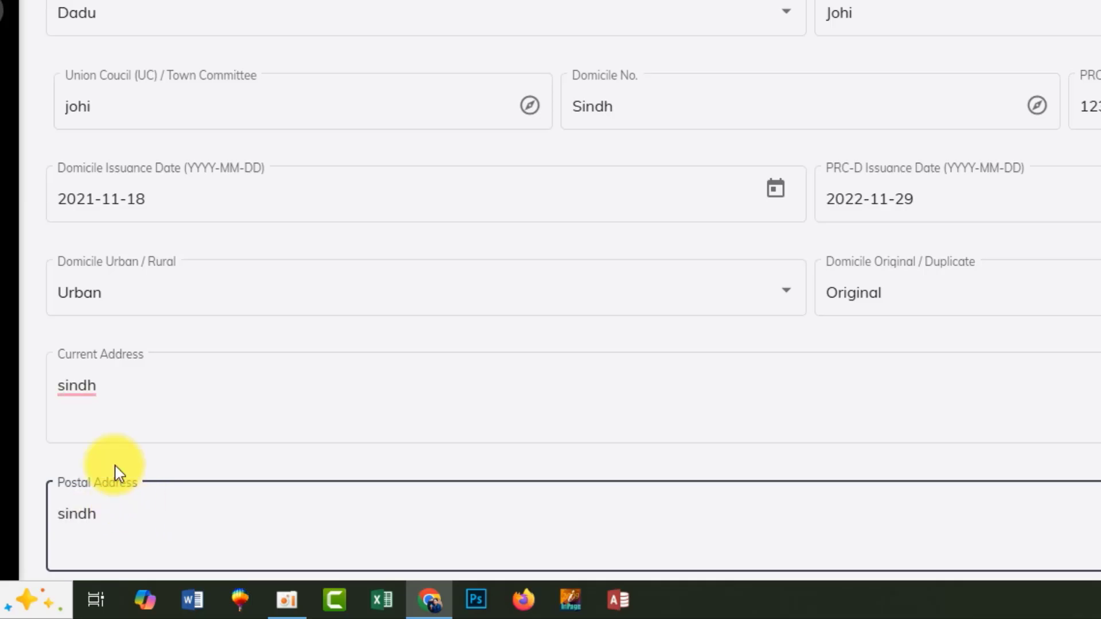
pyautogui.click(81, 387)
pyautogui.click(80, 442)
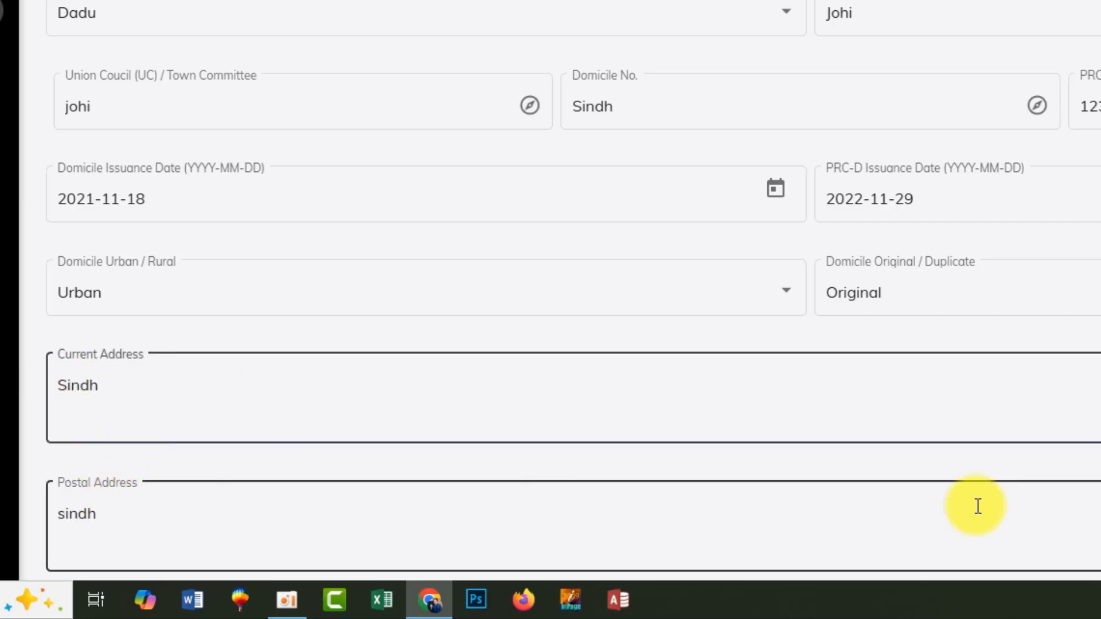
pyautogui.scroll(-5, 551, 310)
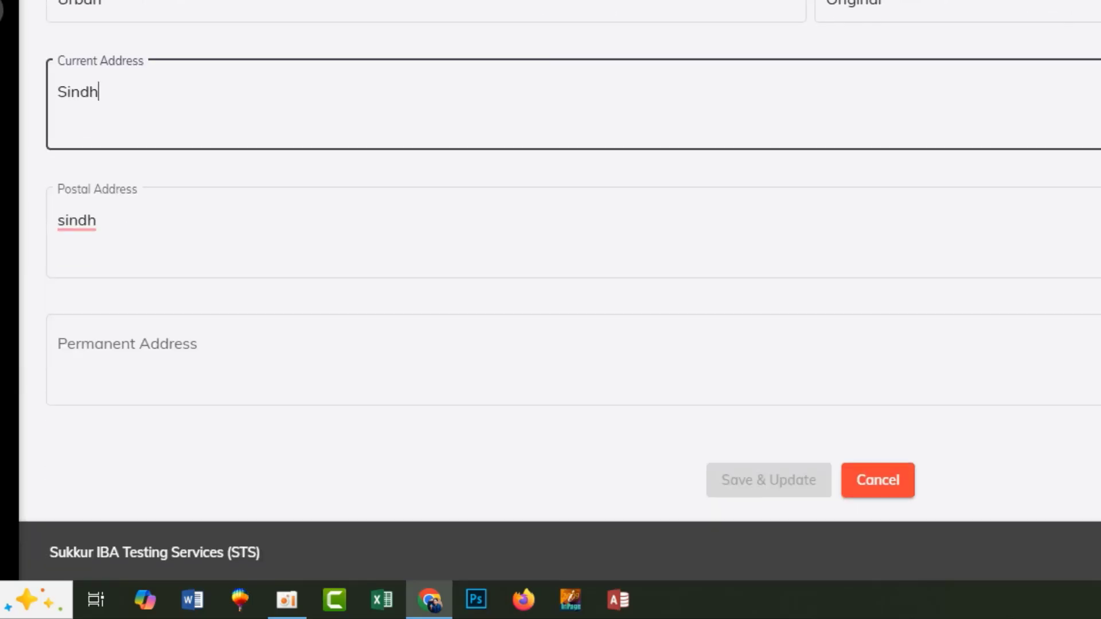
# - Correct the flagged spelling in the postal address using the suggested word
pyautogui.click(182, 342)
pyautogui.click(108, 222)
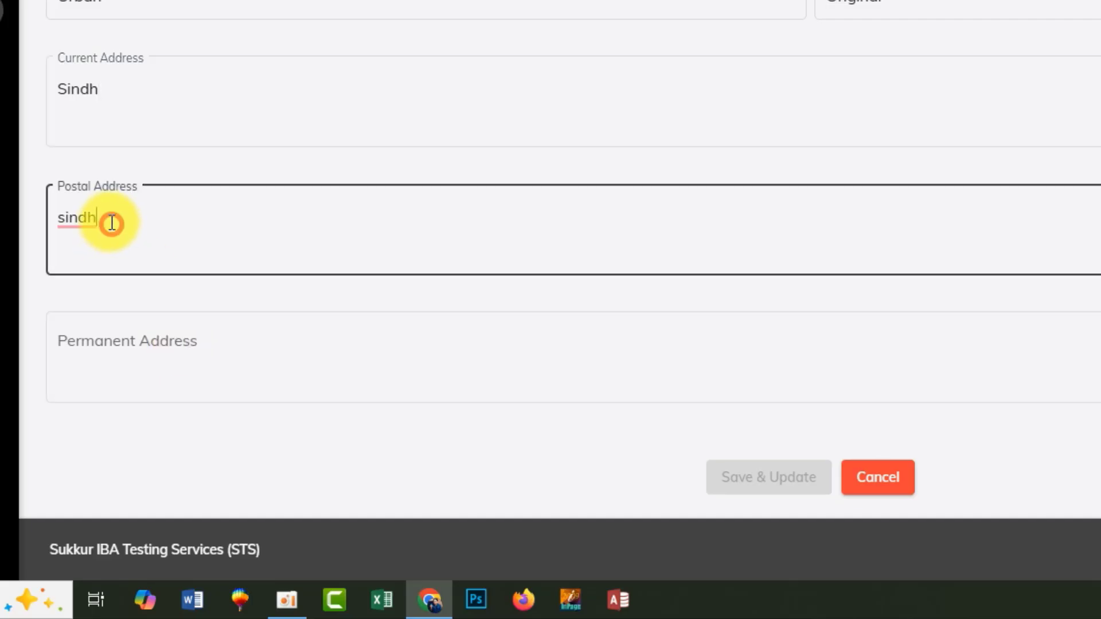
pyautogui.rightClick(81, 222)
pyautogui.click(98, 273)
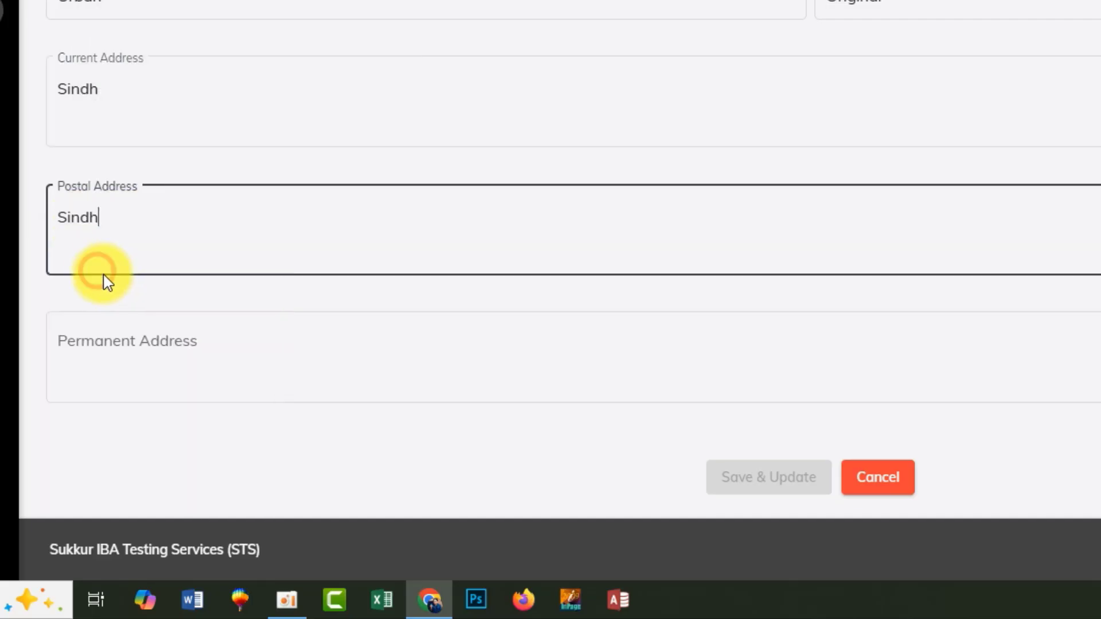
# - Fill in the permanent address and save the address information section, acknowledging the confirmation
pyautogui.click(185, 337)
pyautogui.write('sindh')
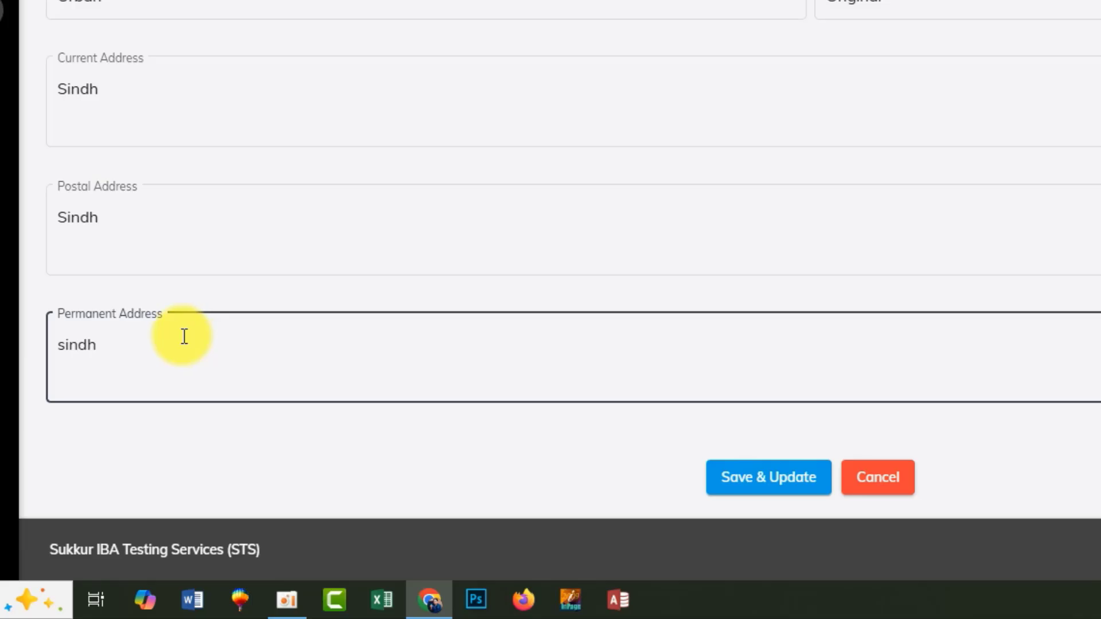
pyautogui.click(754, 485)
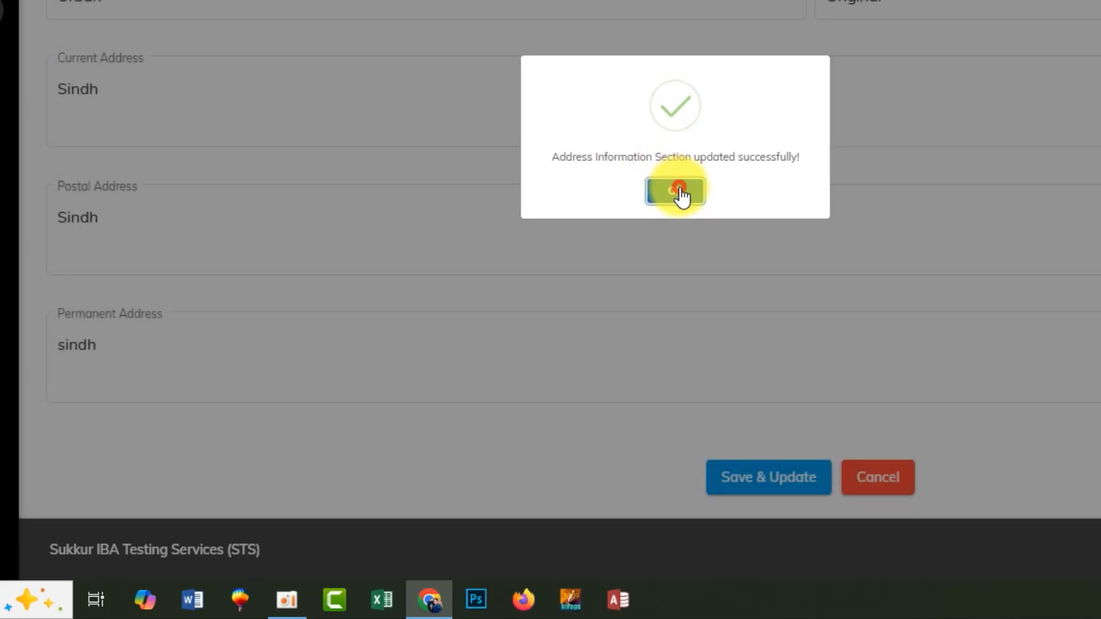
pyautogui.click(677, 191)
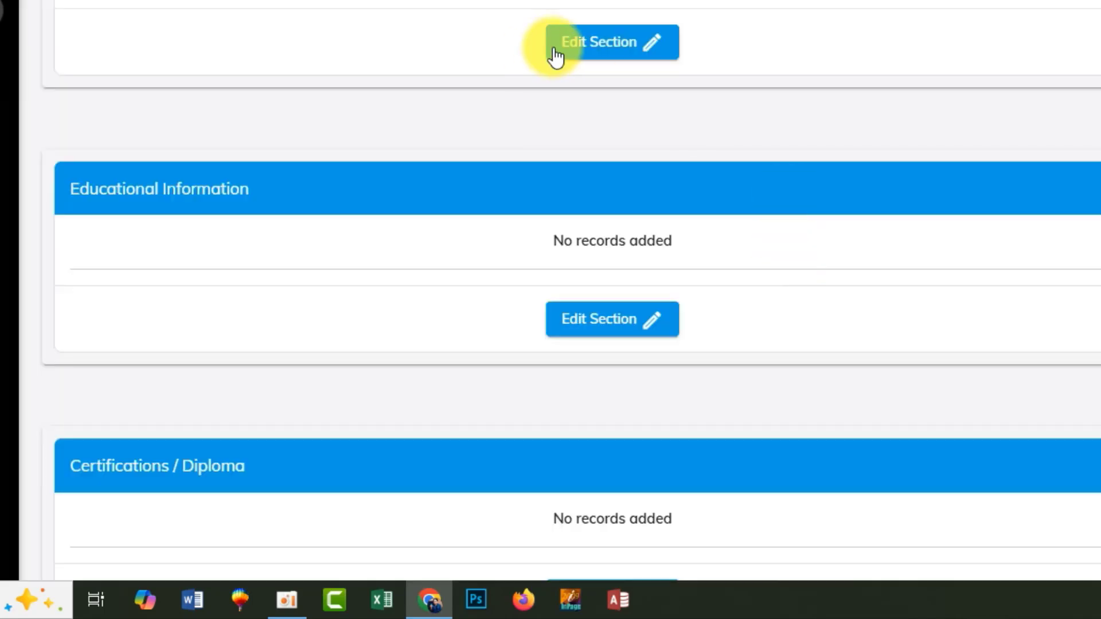
# - Edit the educational information and start a record with degree type SSC (10-Years), country Pakistan and board BISE, Abbottabad
pyautogui.click(683, 331)
pyautogui.scroll(-1, 843, 310)
pyautogui.click(136, 49)
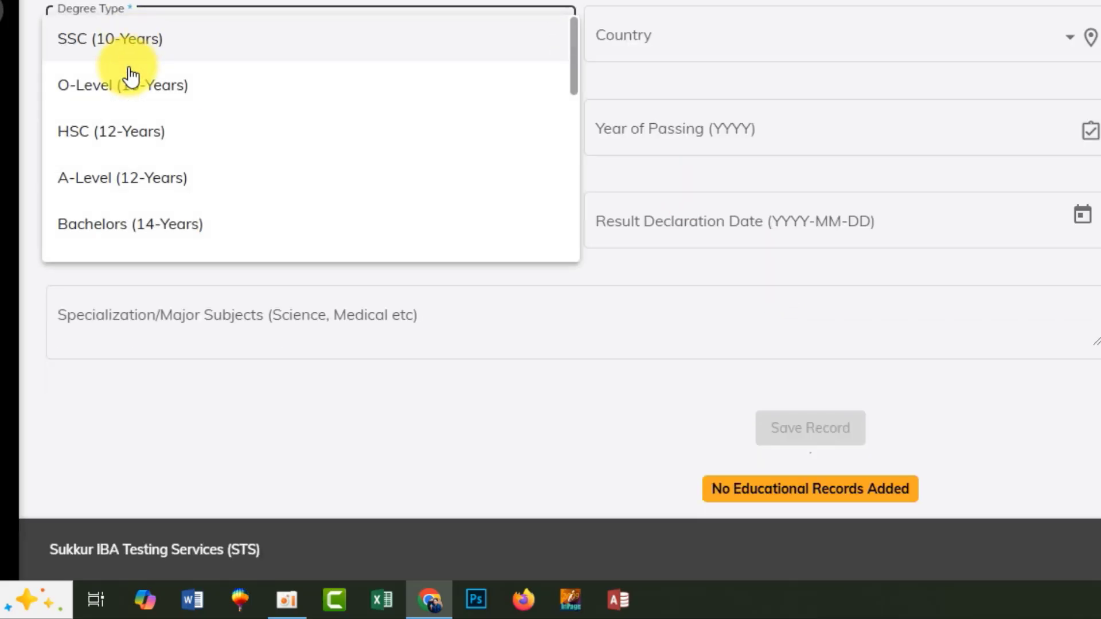
pyautogui.click(87, 41)
pyautogui.click(735, 51)
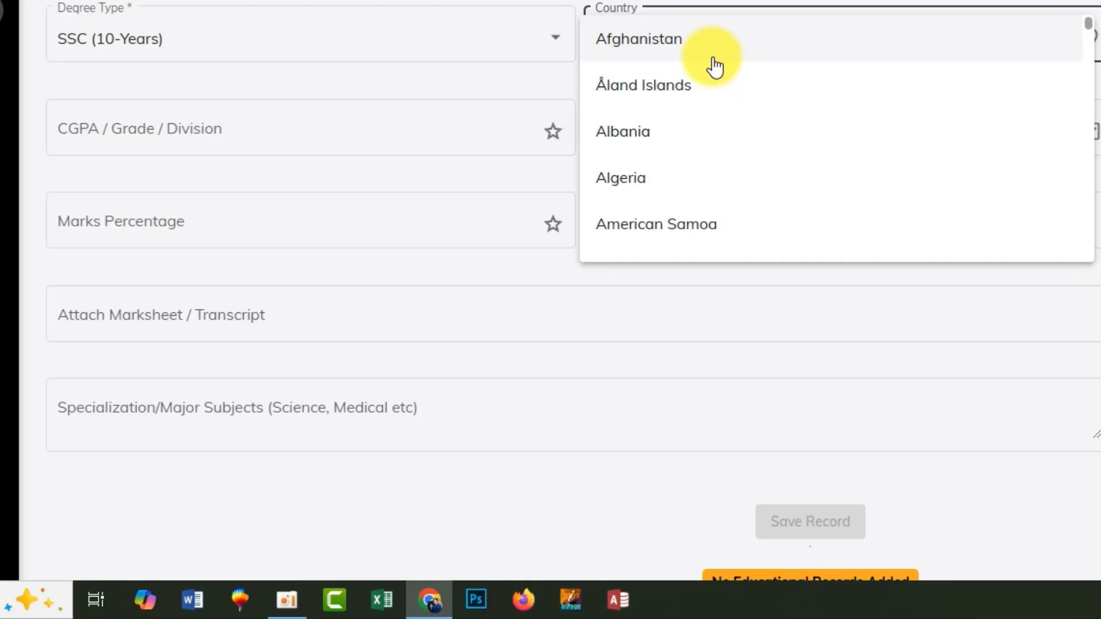
pyautogui.press('p')
pyautogui.click(639, 244)
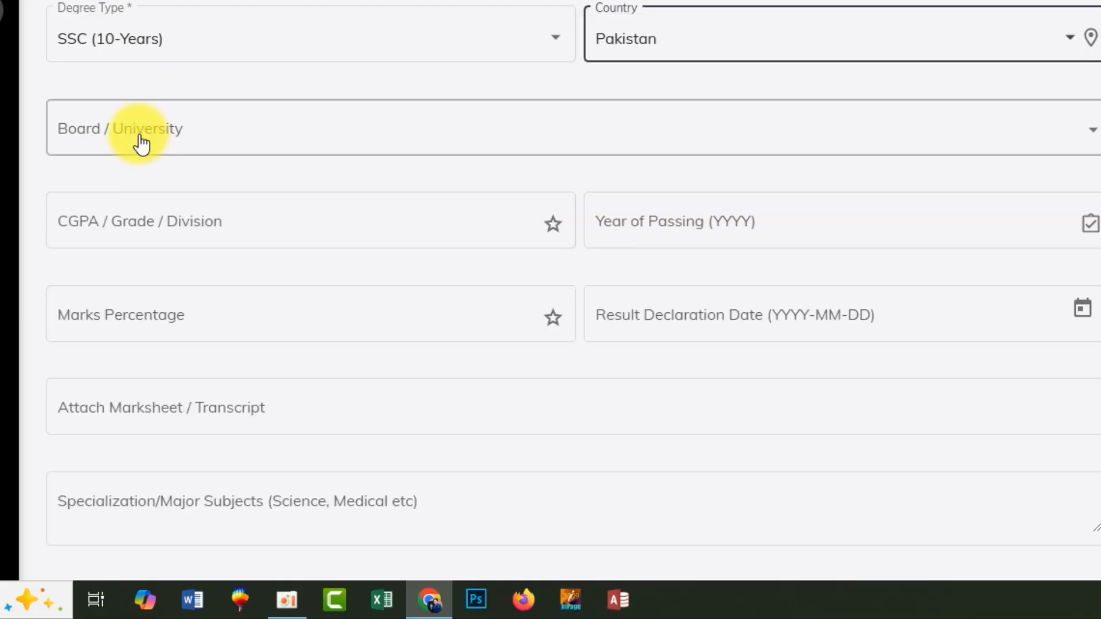
pyautogui.click(141, 141)
pyautogui.click(148, 274)
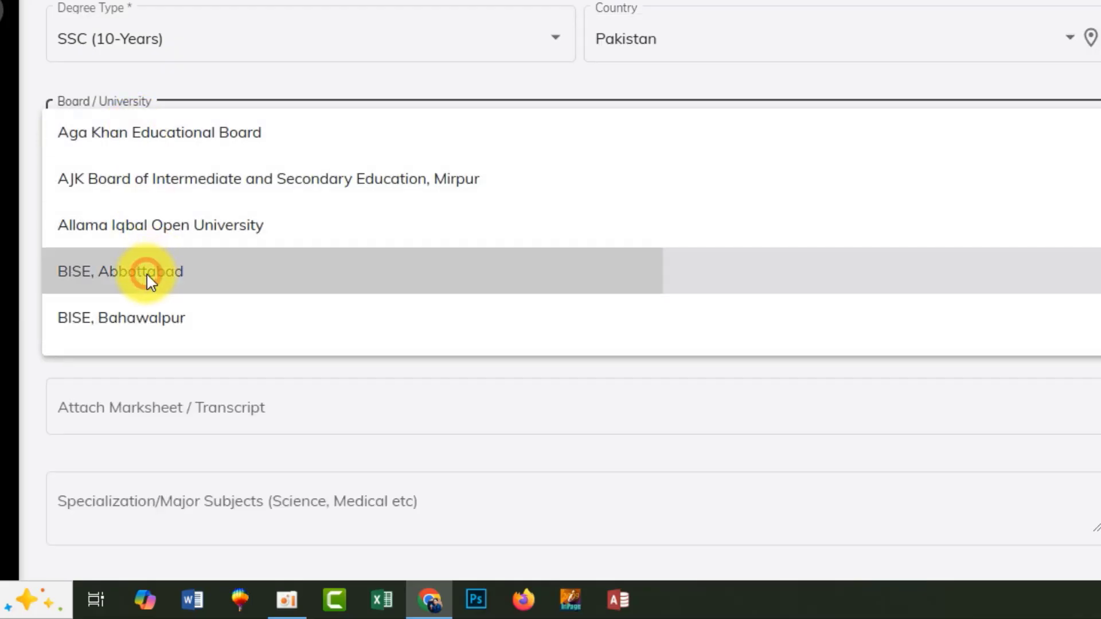
# - Enter grade A, year of passing 2000 and marks percentage 80 for the SSC record
pyautogui.click(178, 221)
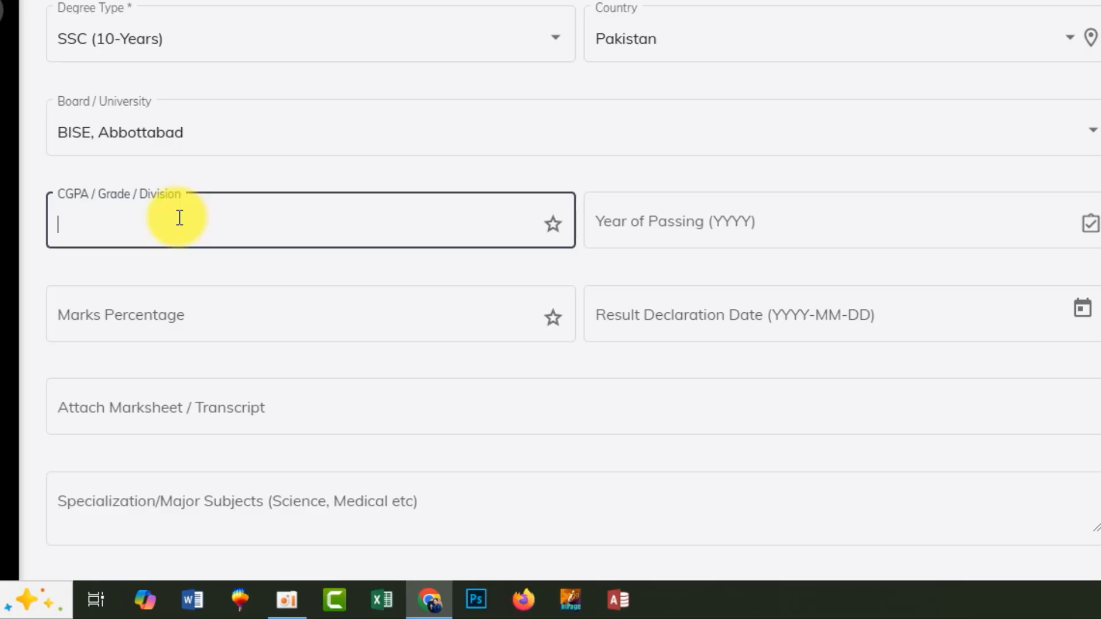
pyautogui.write('A')
pyautogui.press('Tab')
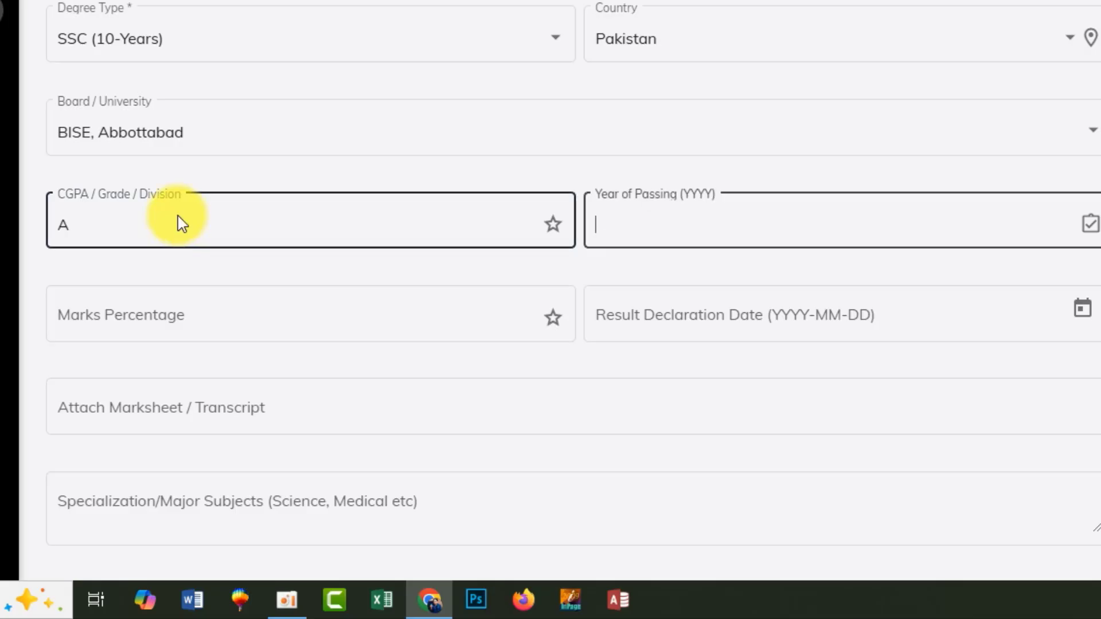
pyautogui.press('Tab')
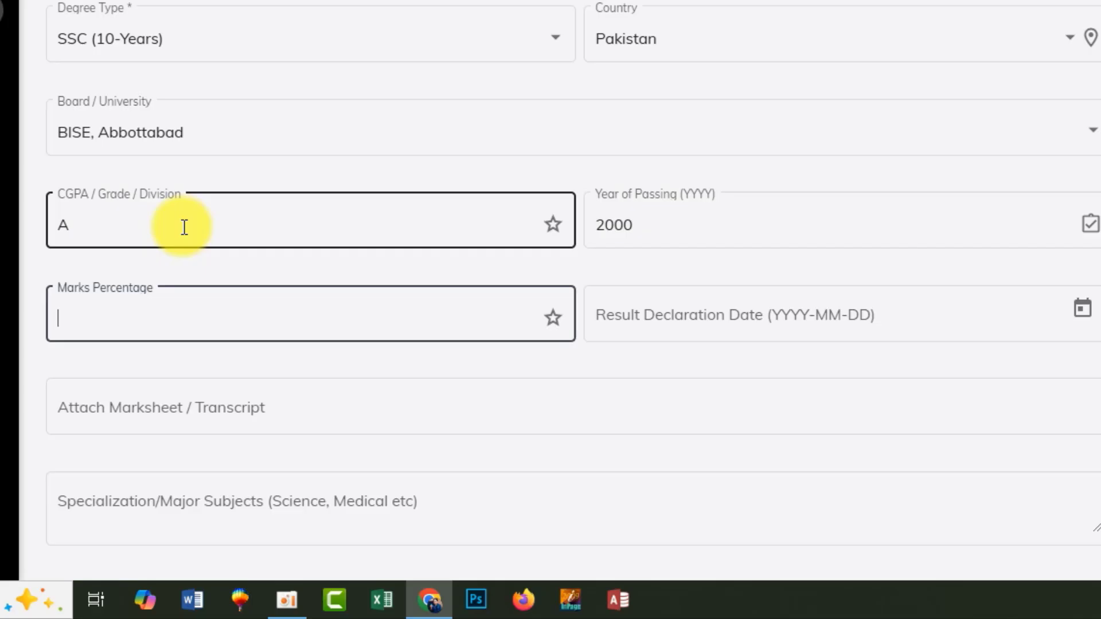
pyautogui.write('80')
pyautogui.press('Tab')
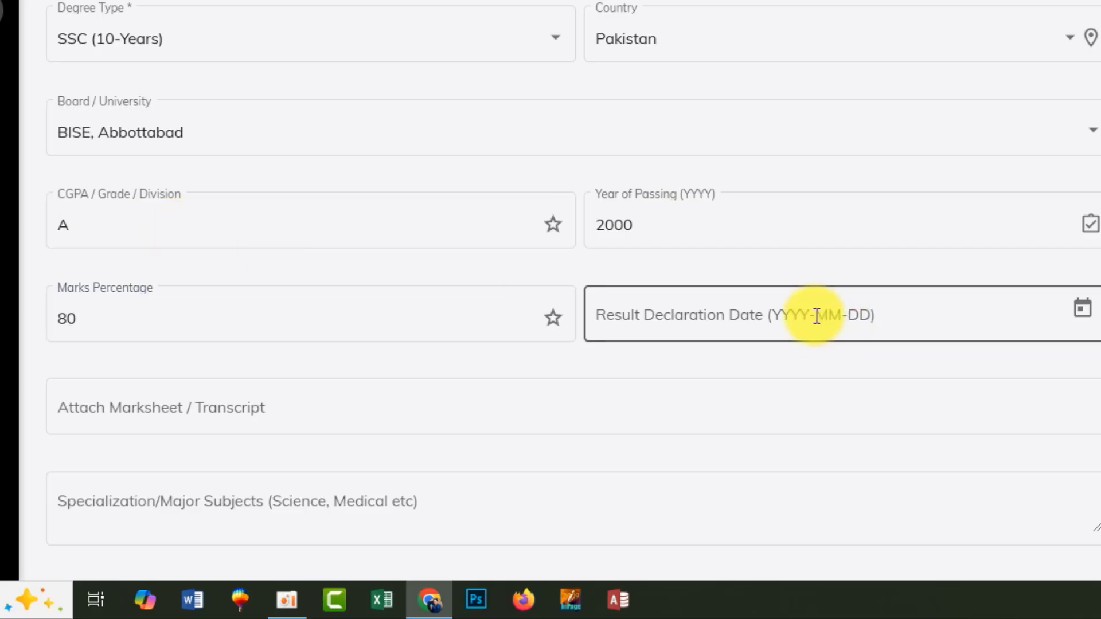
# - Set the SSC result declaration date to 2015-10-21
pyautogui.click(1086, 309)
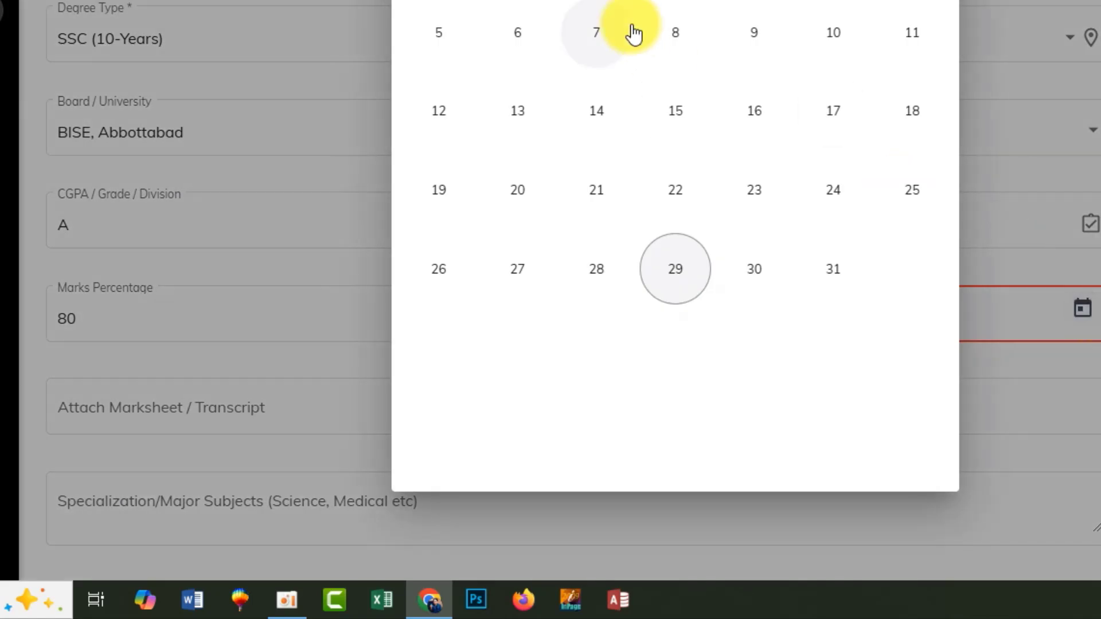
pyautogui.click(493, 1)
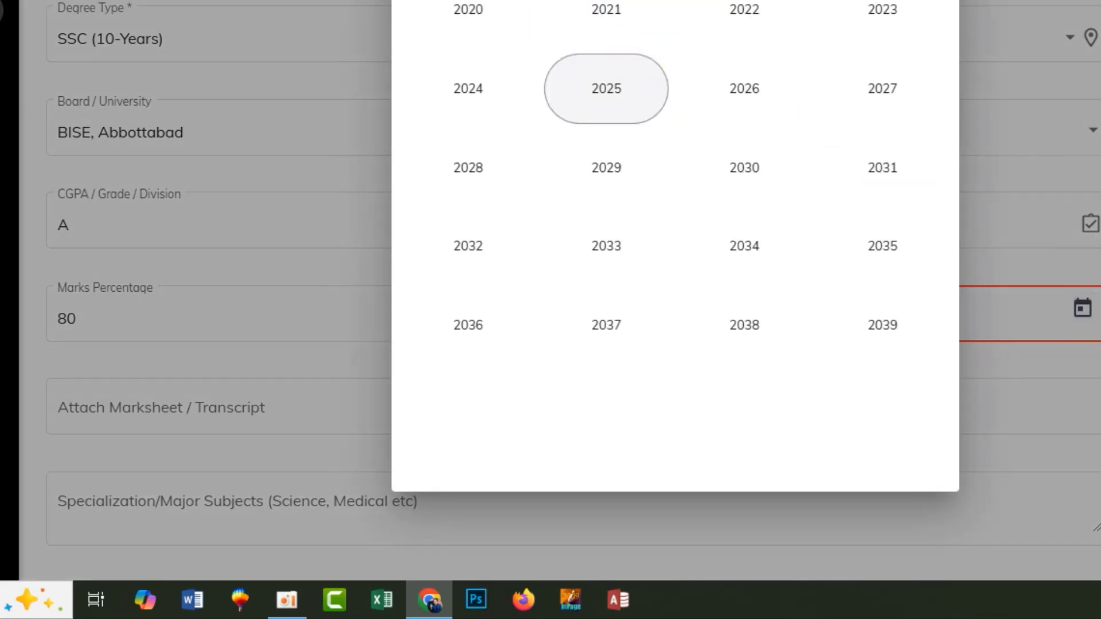
pyautogui.scroll(3, 858, 153)
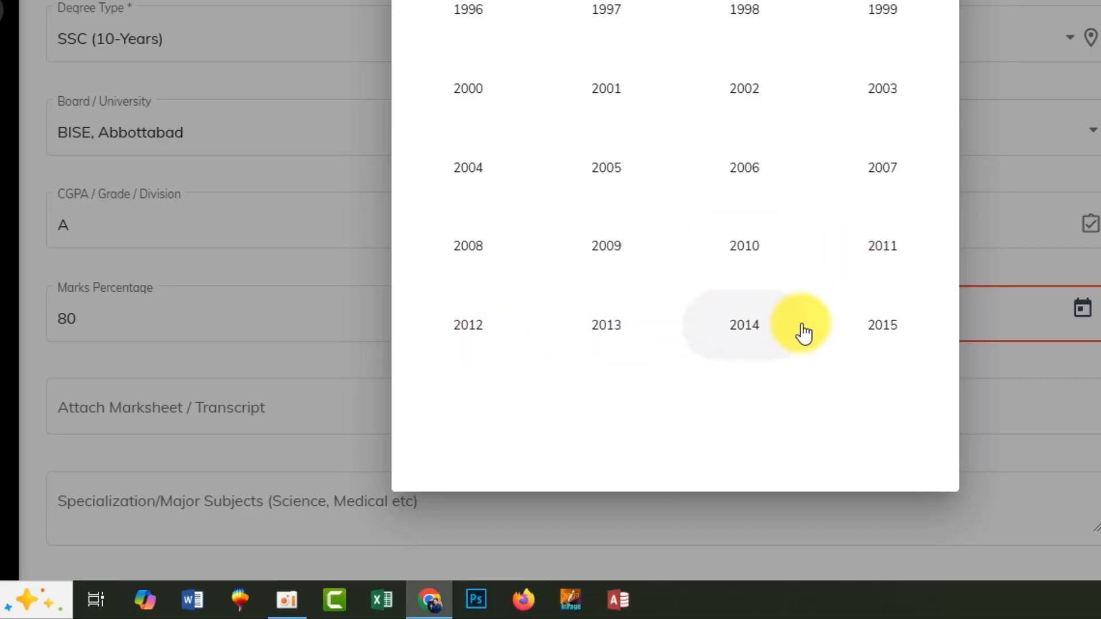
pyautogui.click(886, 333)
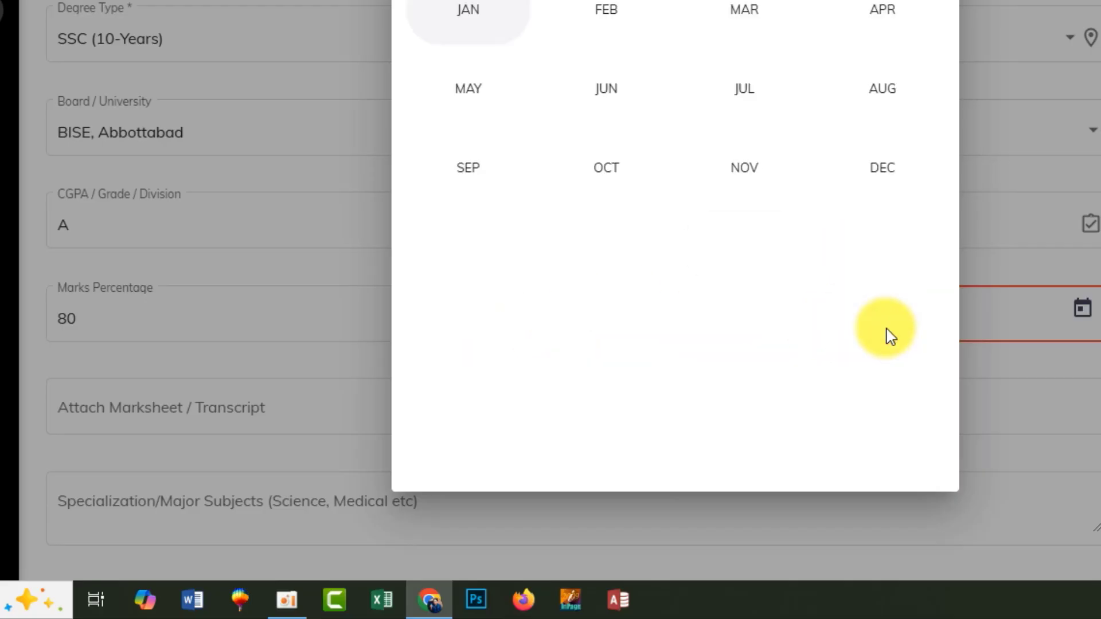
pyautogui.click(609, 166)
pyautogui.click(690, 202)
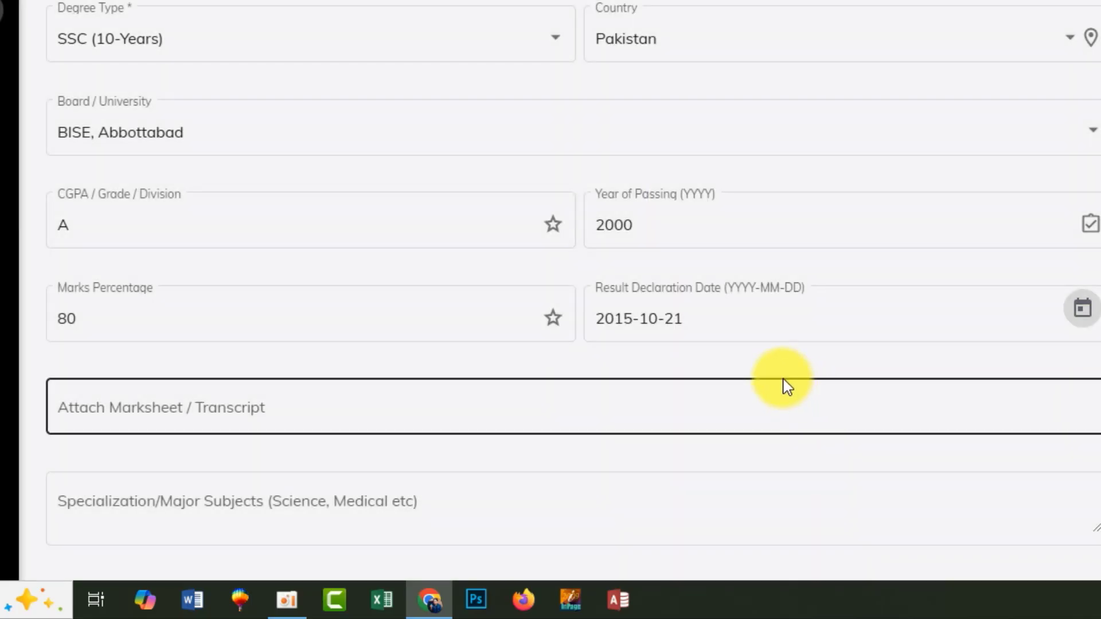
# - Try to attach a marksheet or transcript file to the SSC record
pyautogui.scroll(-3, 459, 291)
pyautogui.click(166, 218)
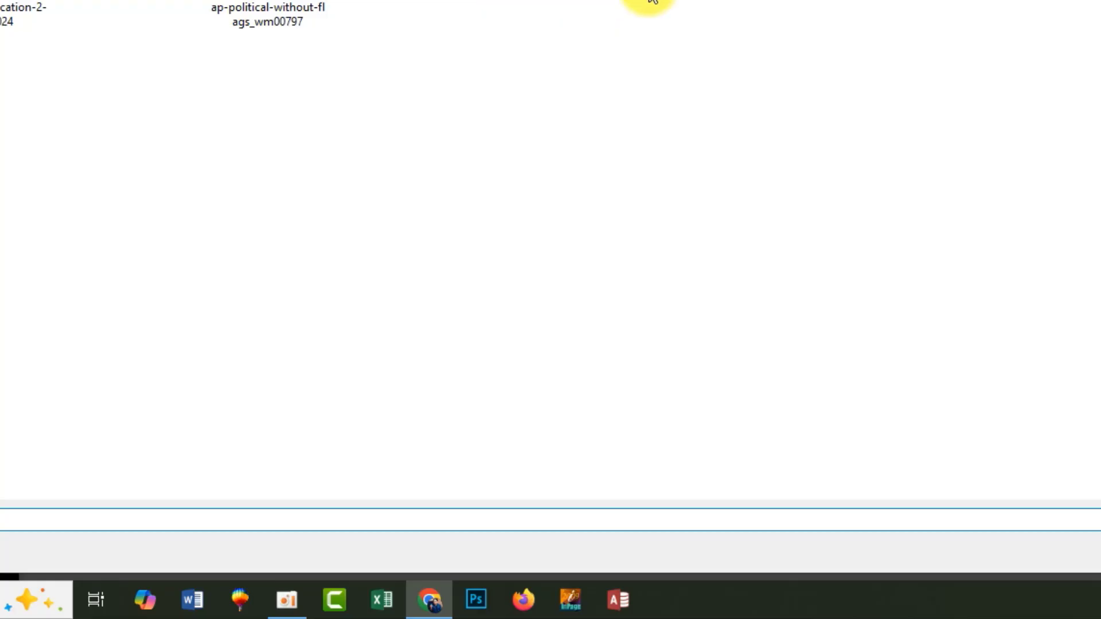
pyautogui.click(516, 2)
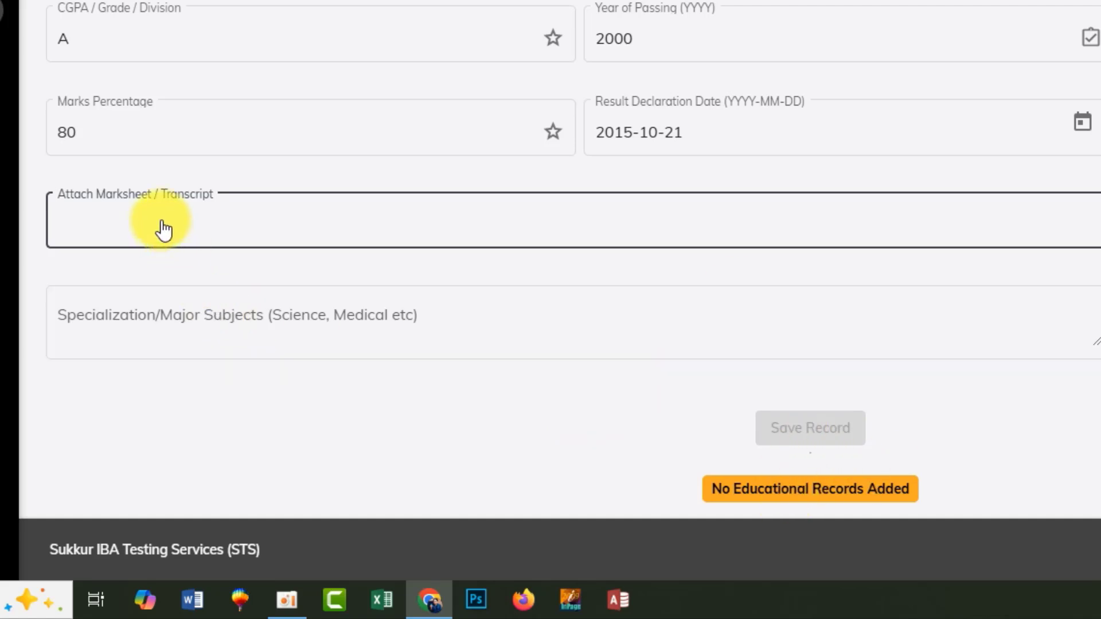
# - Enter SCIENCE as the specialization, save the SSC record and acknowledge the confirmation
pyautogui.click(144, 312)
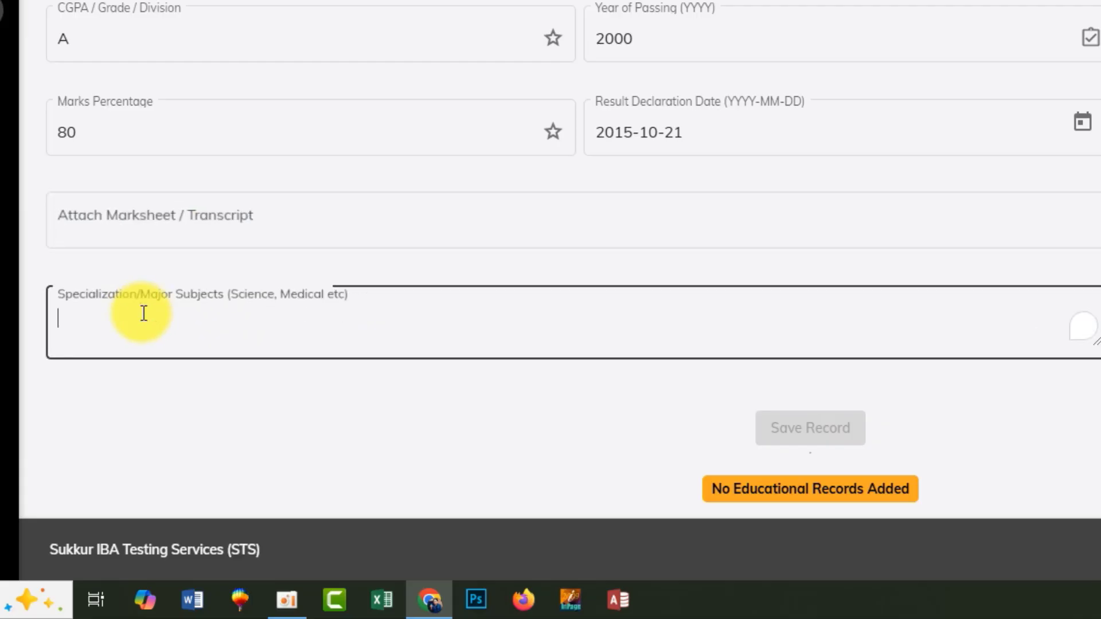
pyautogui.write('SCINEC')
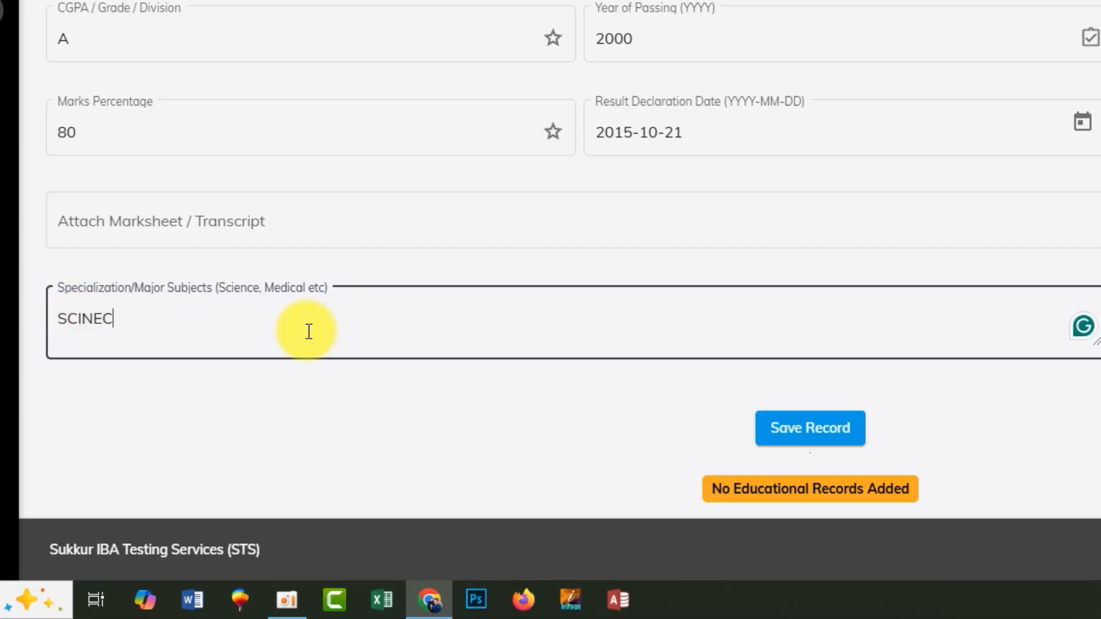
pyautogui.press('BackSpace')
pyautogui.press('BackSpace')
pyautogui.press('BackSpace')
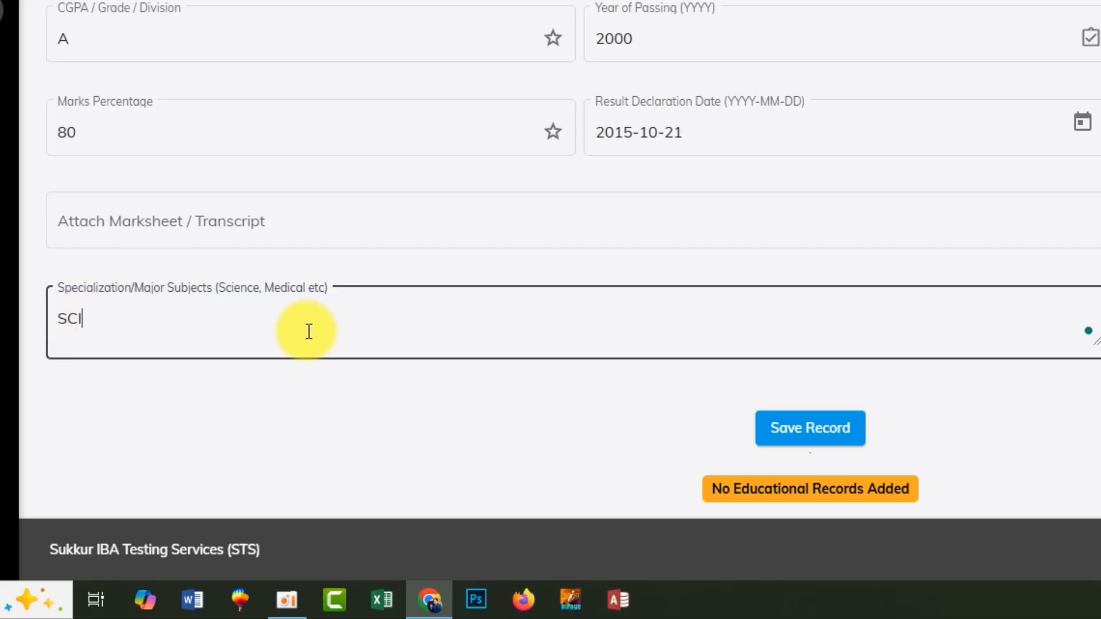
pyautogui.write('E')
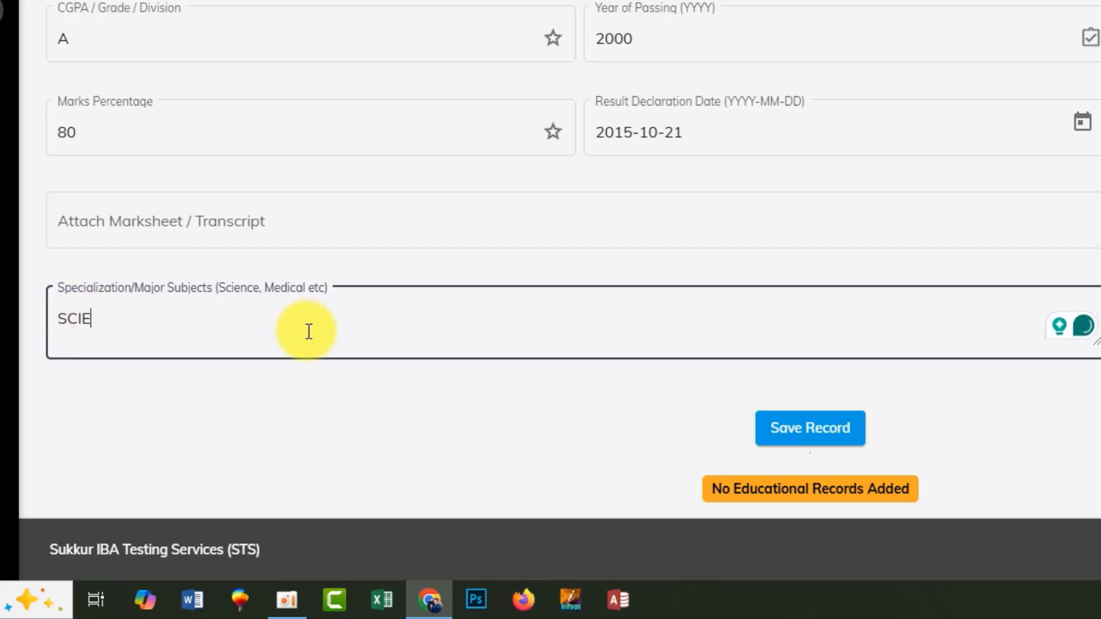
pyautogui.write('NCE')
pyautogui.click(818, 432)
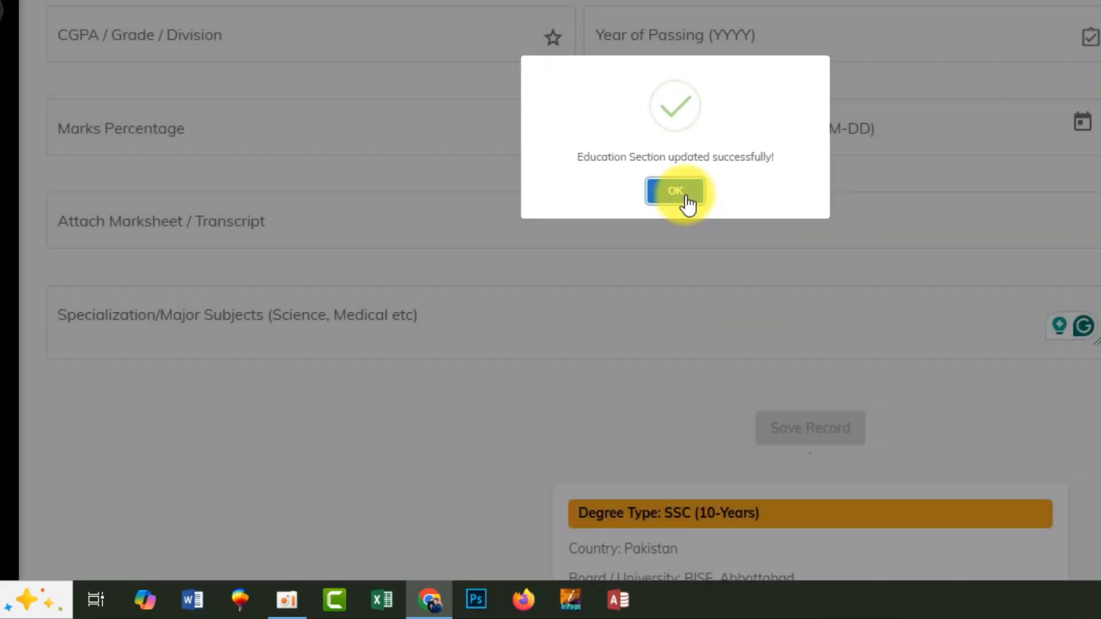
pyautogui.click(677, 193)
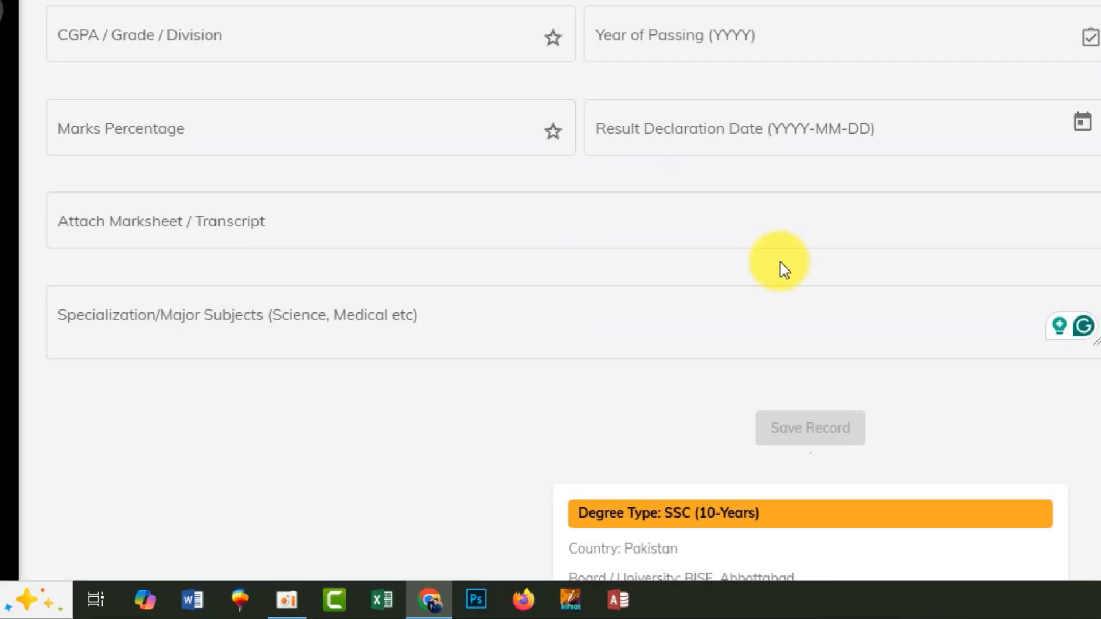
# - Start a second educational record with degree type HSC (12-Years), country Pakistan and board Allama Iqbal Open University
pyautogui.scroll(-5, 784, 268)
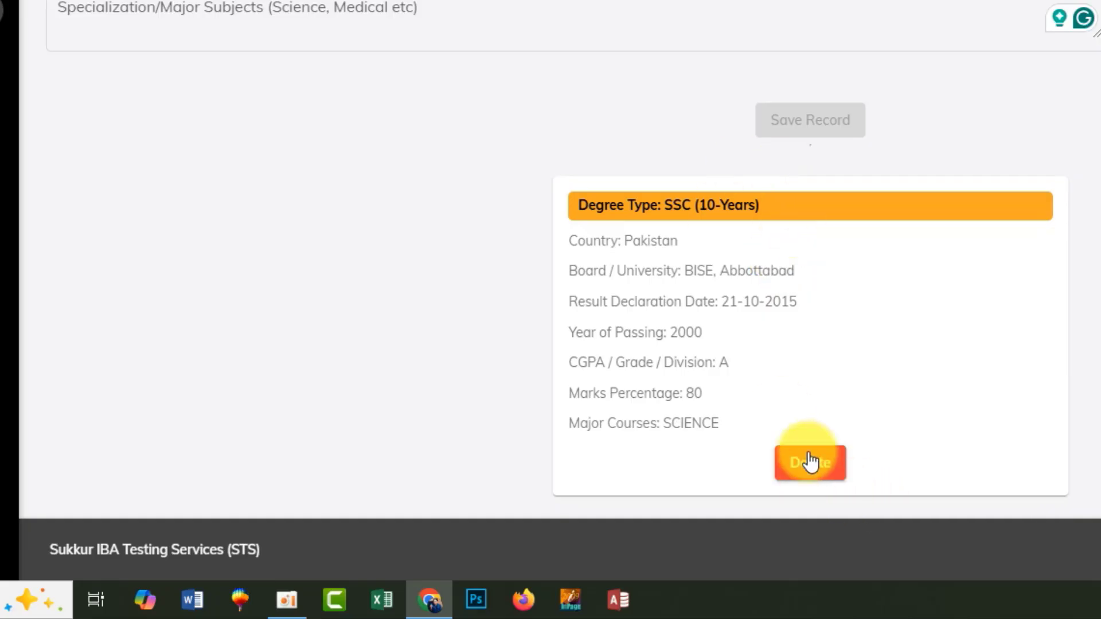
pyautogui.scroll(9, 864, 375)
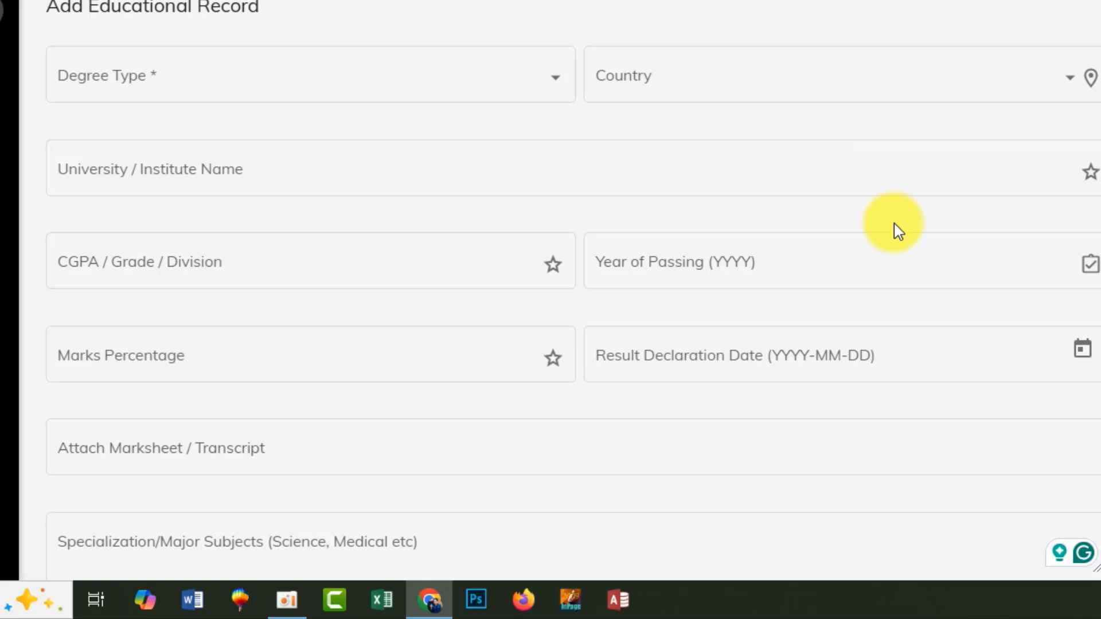
pyautogui.scroll(-5, 1029, 324)
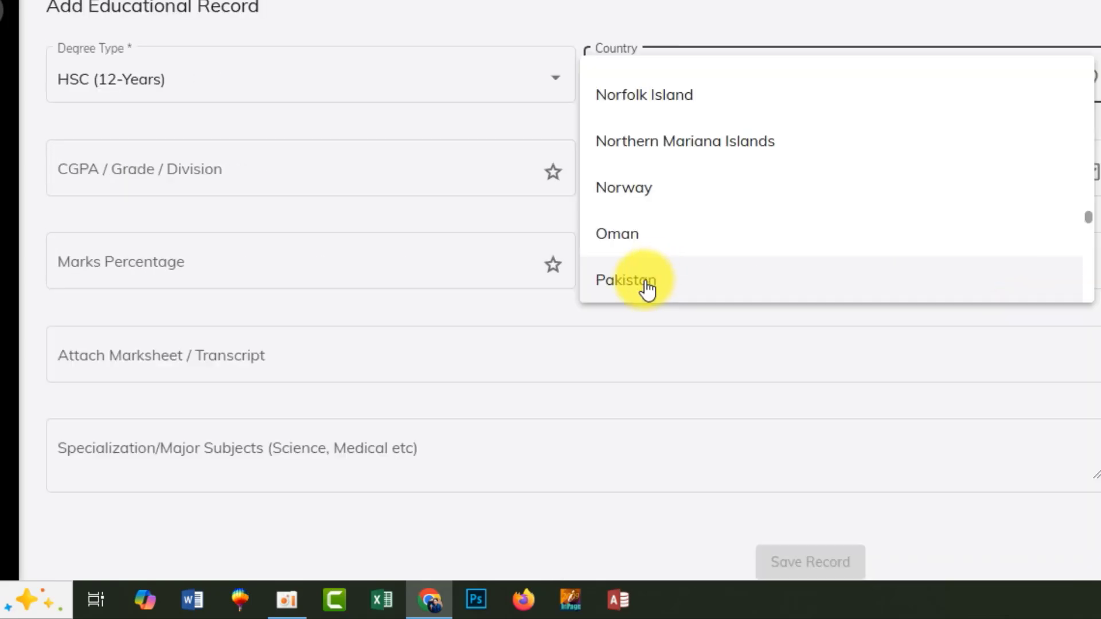
pyautogui.click(644, 285)
pyautogui.click(143, 182)
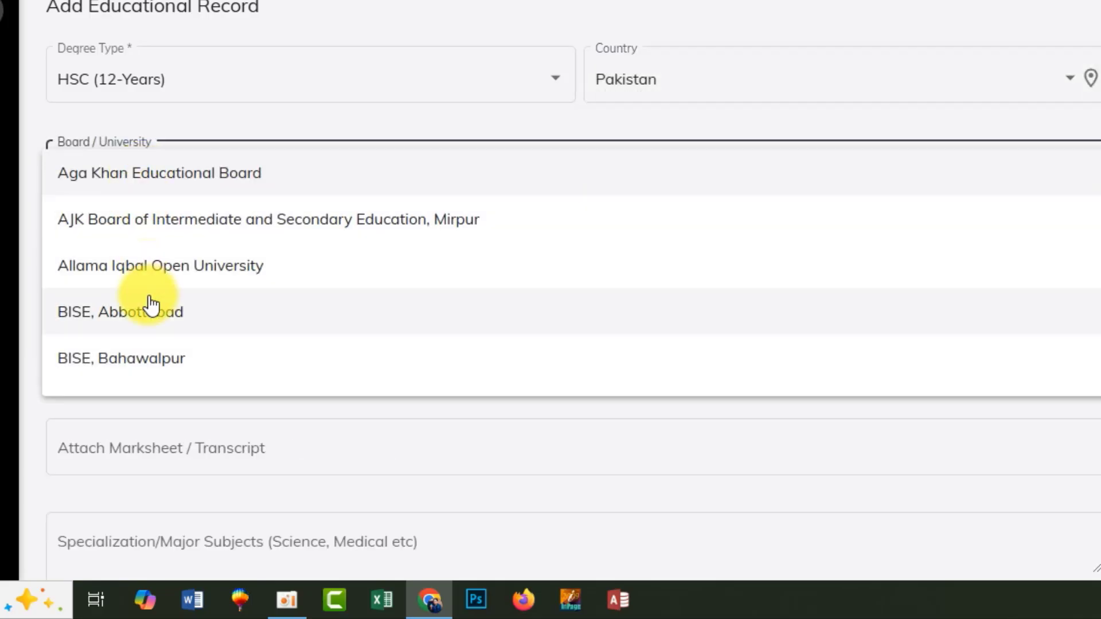
pyautogui.click(163, 272)
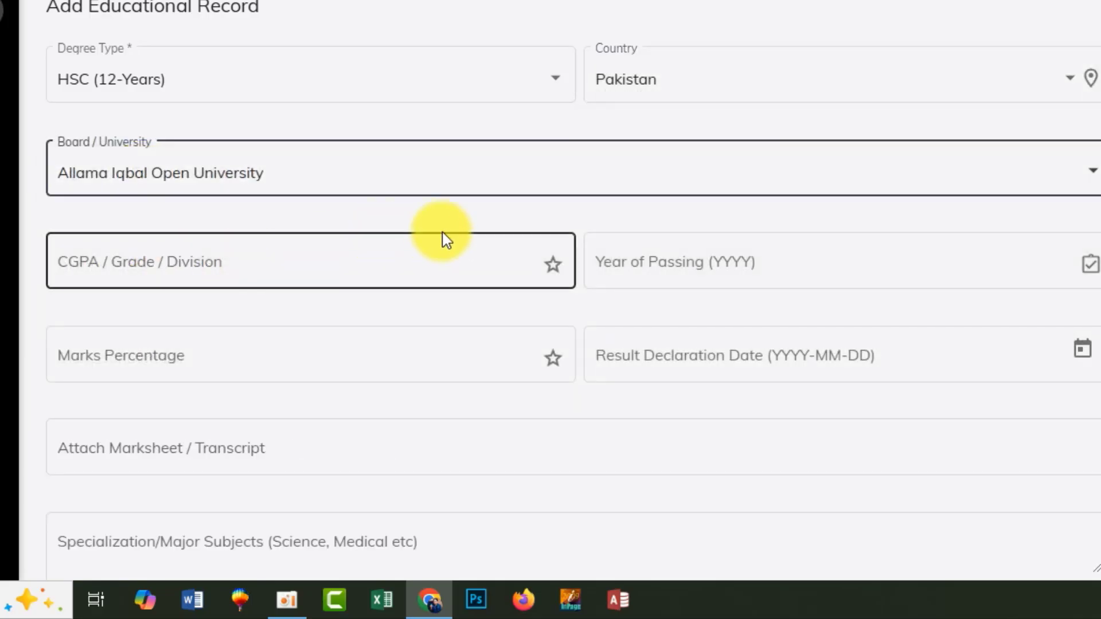
# - For the HSC record, enter grade A, passing year 2017, marks percentage 80 and result date 2017-06-30, and try to attach the marksheet
pyautogui.click(247, 256)
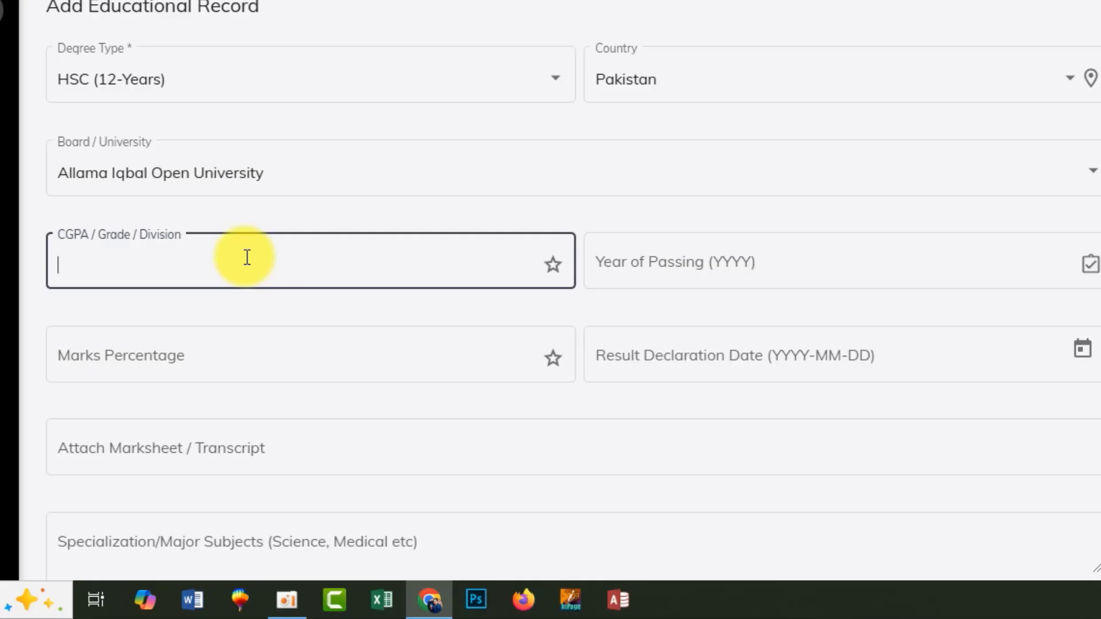
pyautogui.press('Tab')
pyautogui.click(191, 450)
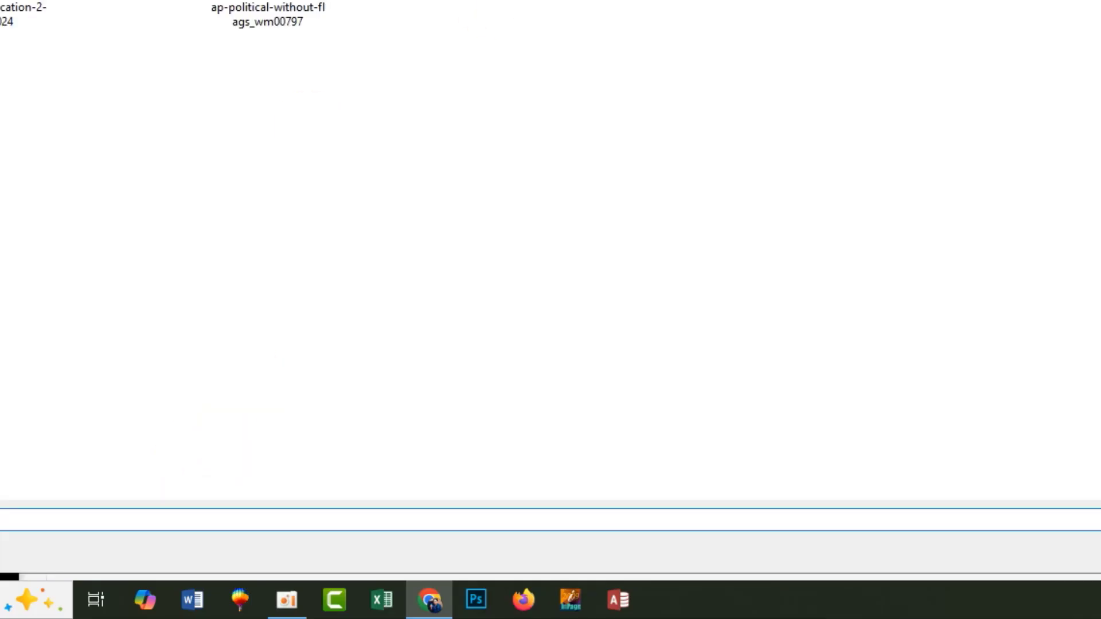
pyautogui.click(3, 2)
pyautogui.press('Return')
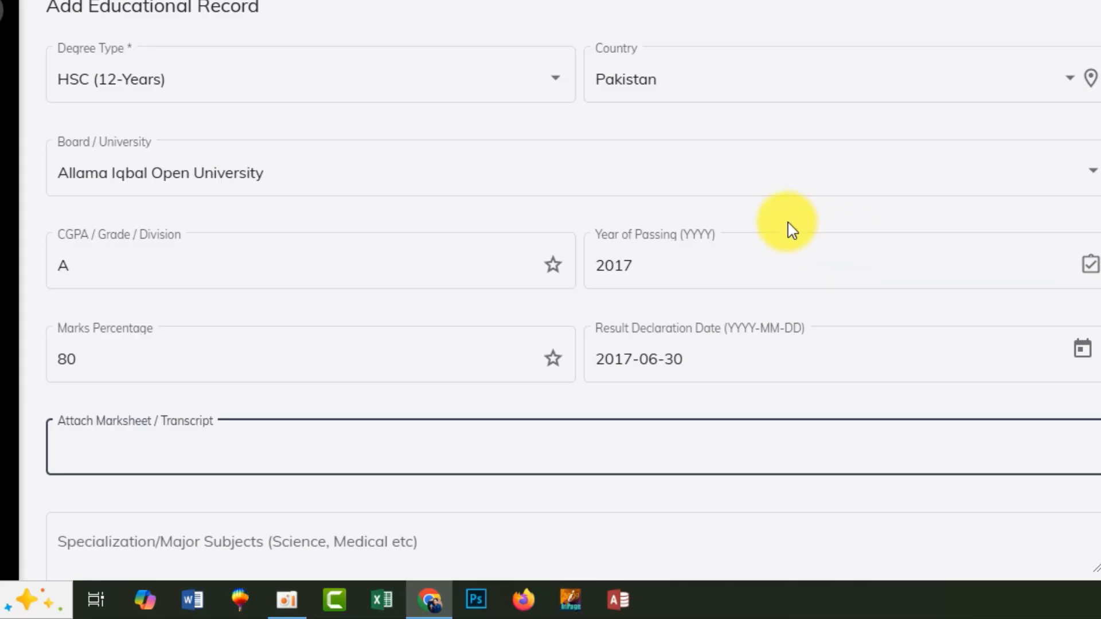
pyautogui.scroll(-5, 792, 231)
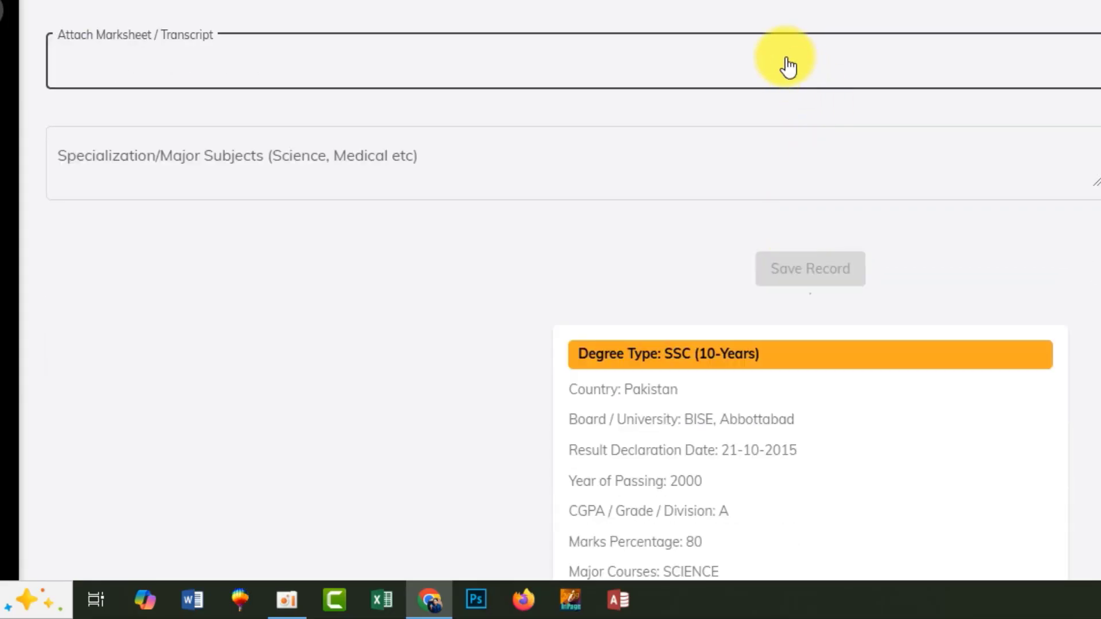
# - Enter SCINECE as the HSC record's specialization, save the record and acknowledge the confirmation
pyautogui.click(352, 170)
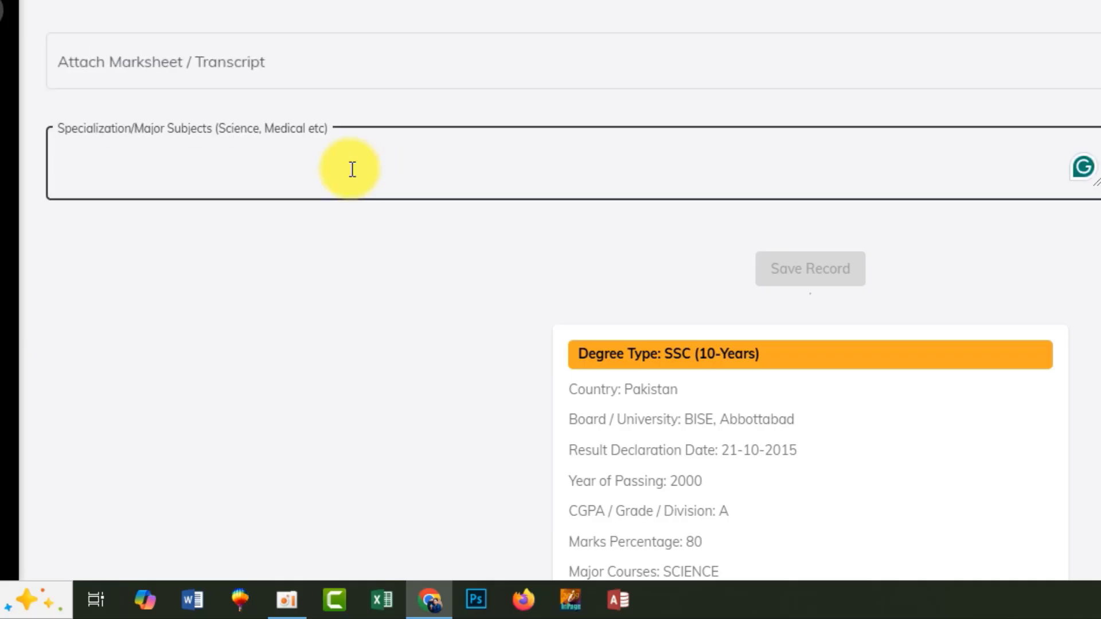
pyautogui.write('sc')
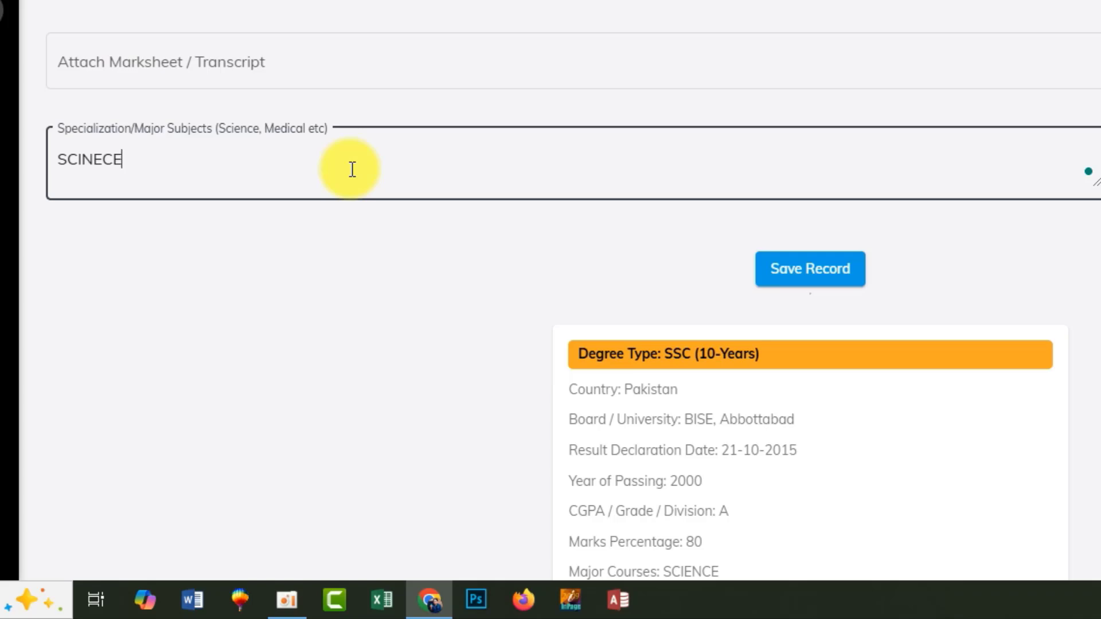
pyautogui.click(826, 274)
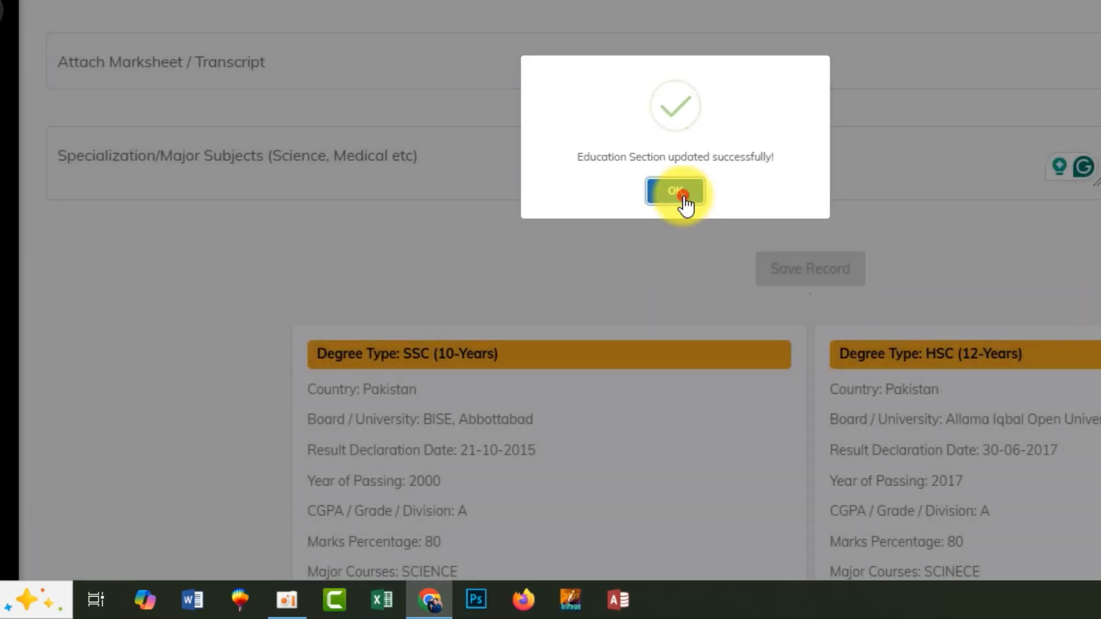
pyautogui.click(680, 194)
pyautogui.scroll(-3, 917, 359)
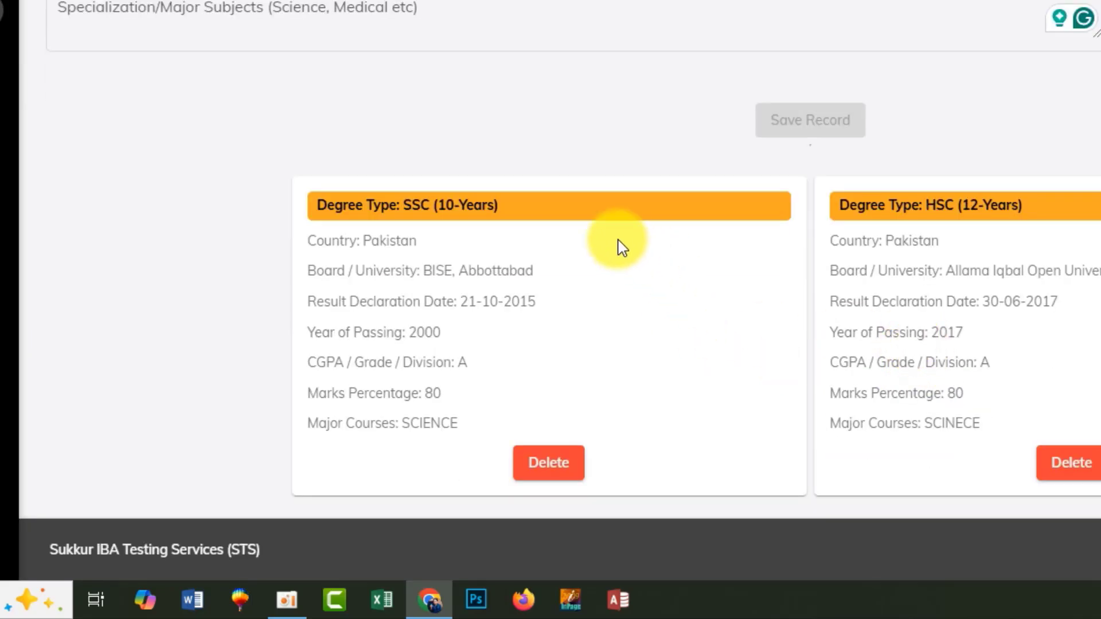
# - Start a third educational record with degree type Bachelors (14-Years), country Pakistan and university Allama Iqbal Open University (AIOU), Islamabad
pyautogui.scroll(10, 616, 247)
pyautogui.click(261, 26)
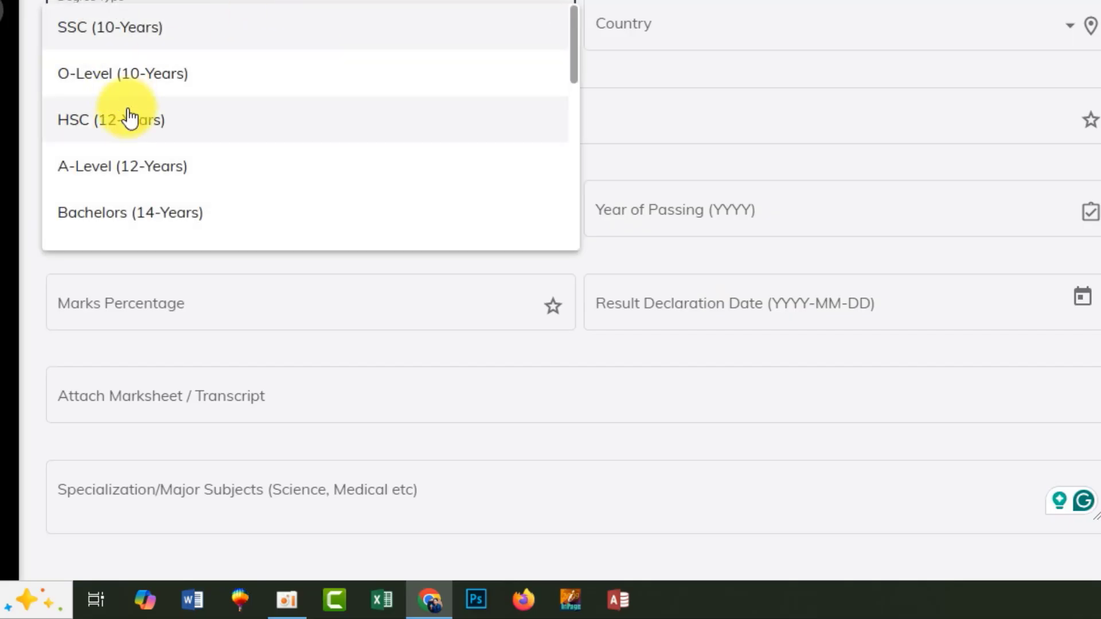
pyautogui.click(160, 213)
pyautogui.click(660, 31)
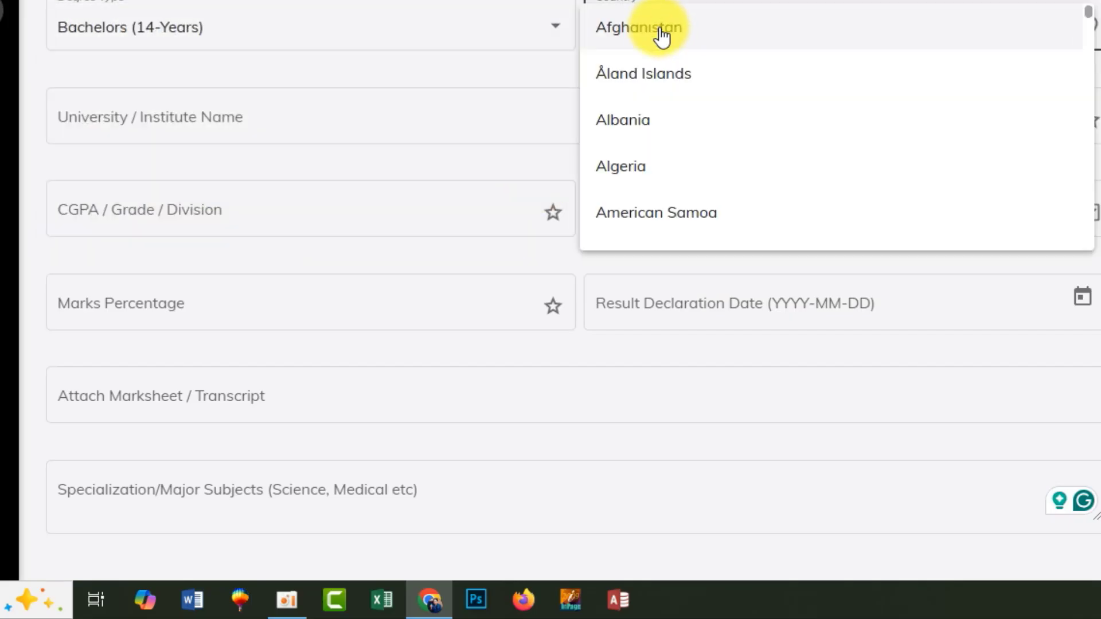
pyautogui.scroll(-20, 660, 34)
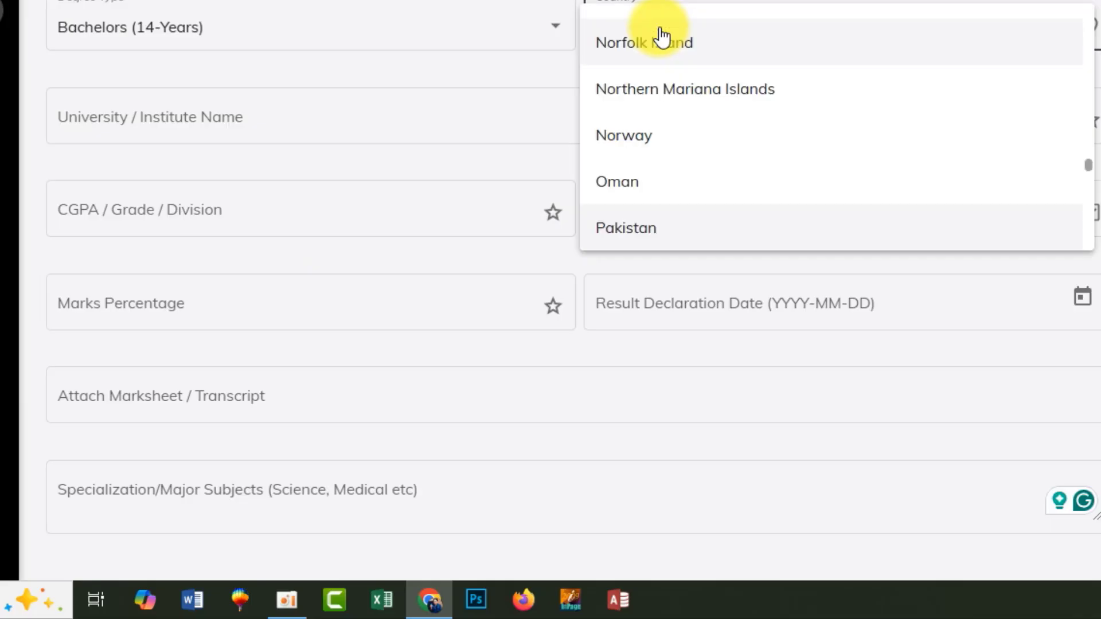
pyautogui.click(634, 233)
pyautogui.click(157, 115)
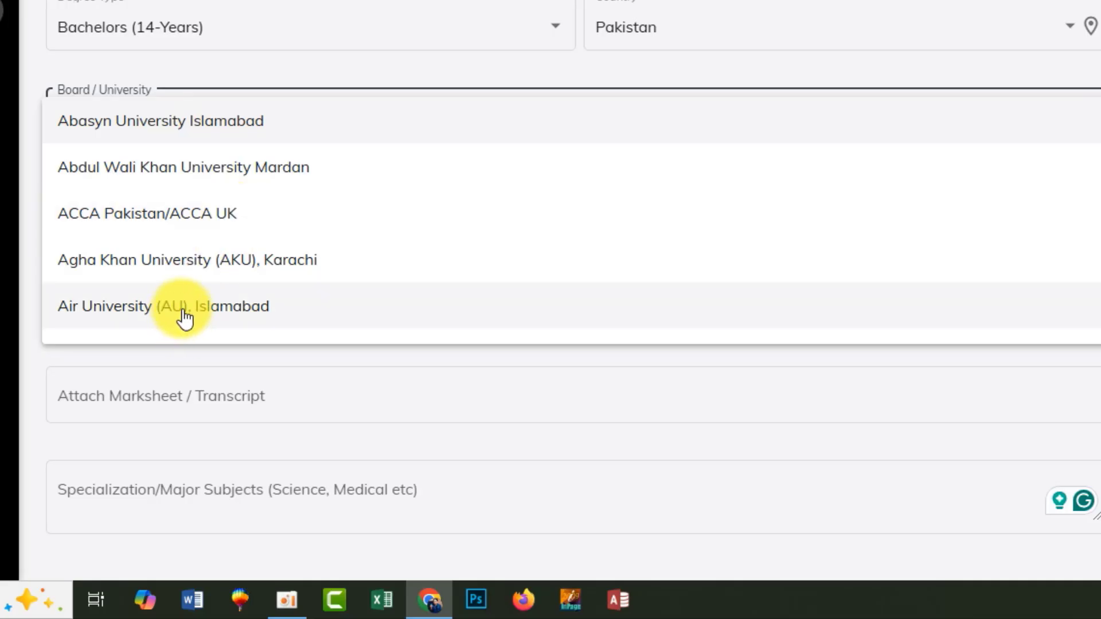
pyautogui.scroll(-3, 236, 226)
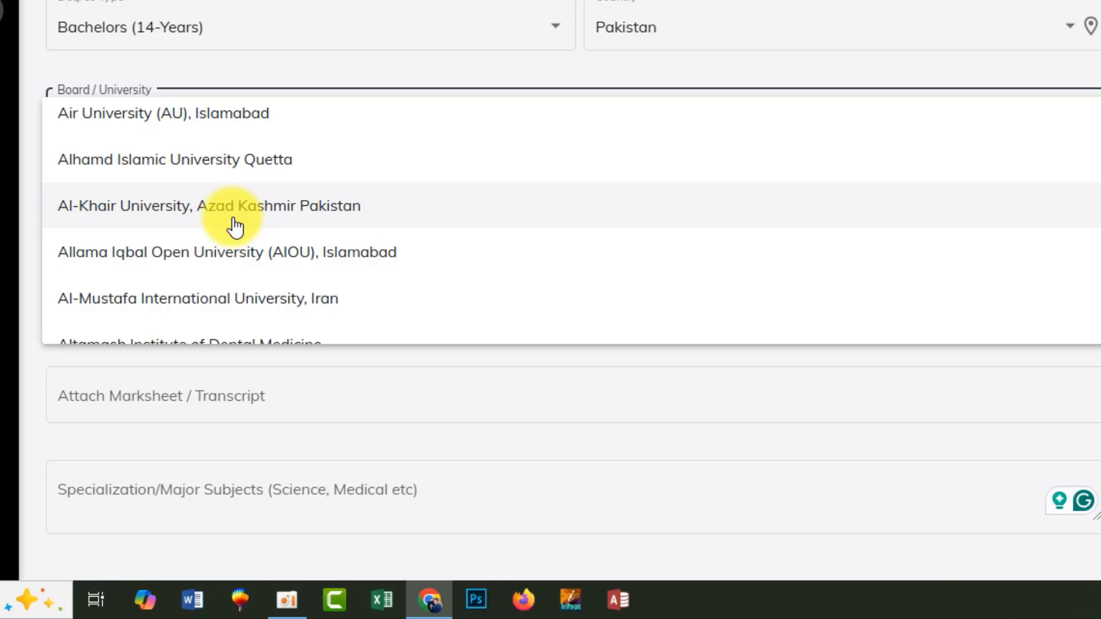
pyautogui.click(226, 255)
# - For the Bachelors record, enter grade A, passing year 2019 and marks percentage 85
pyautogui.click(211, 222)
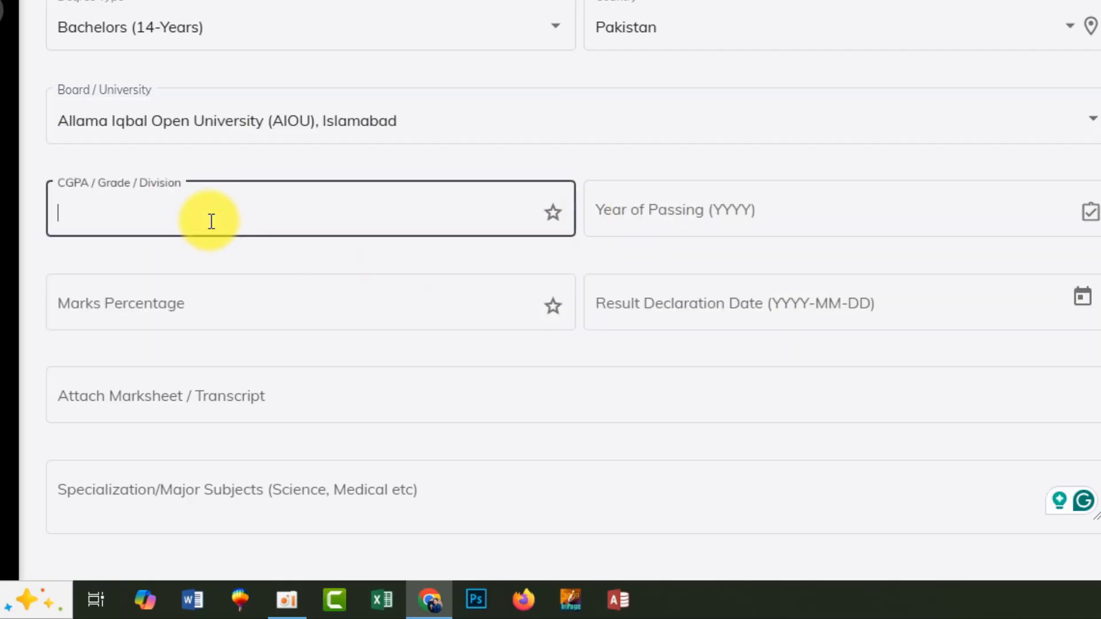
pyautogui.write('A')
pyautogui.press('Tab')
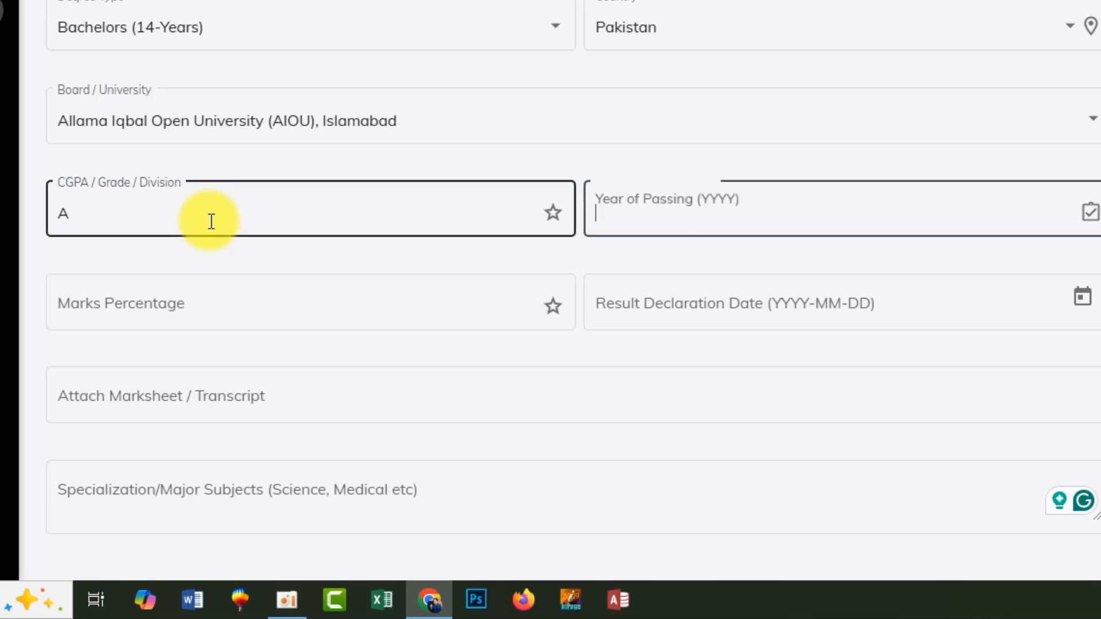
pyautogui.click(1090, 213)
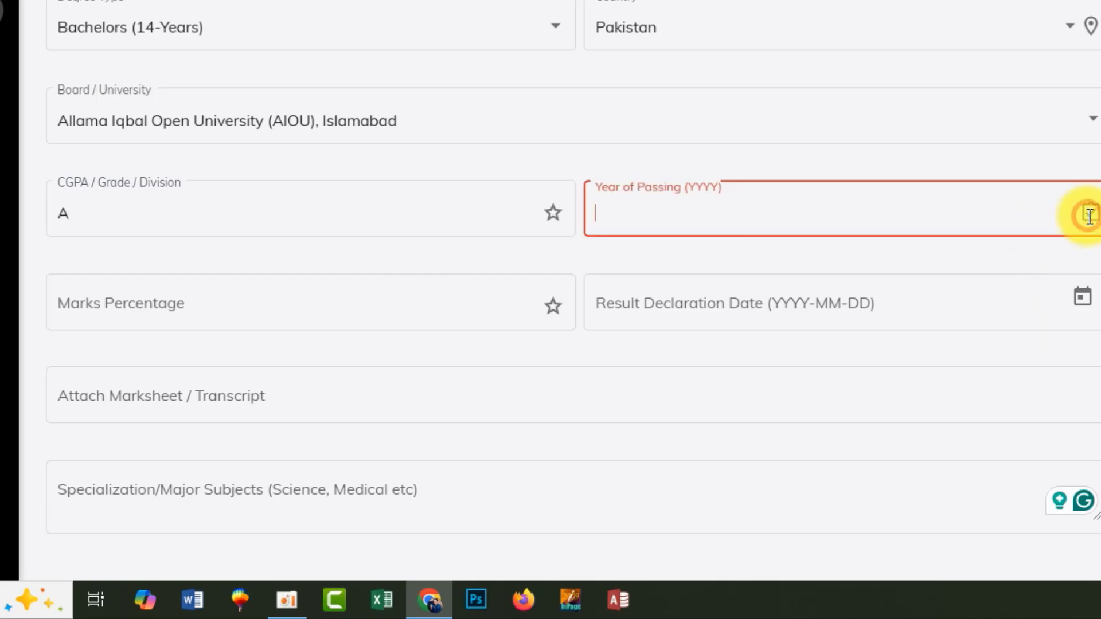
pyautogui.click(836, 208)
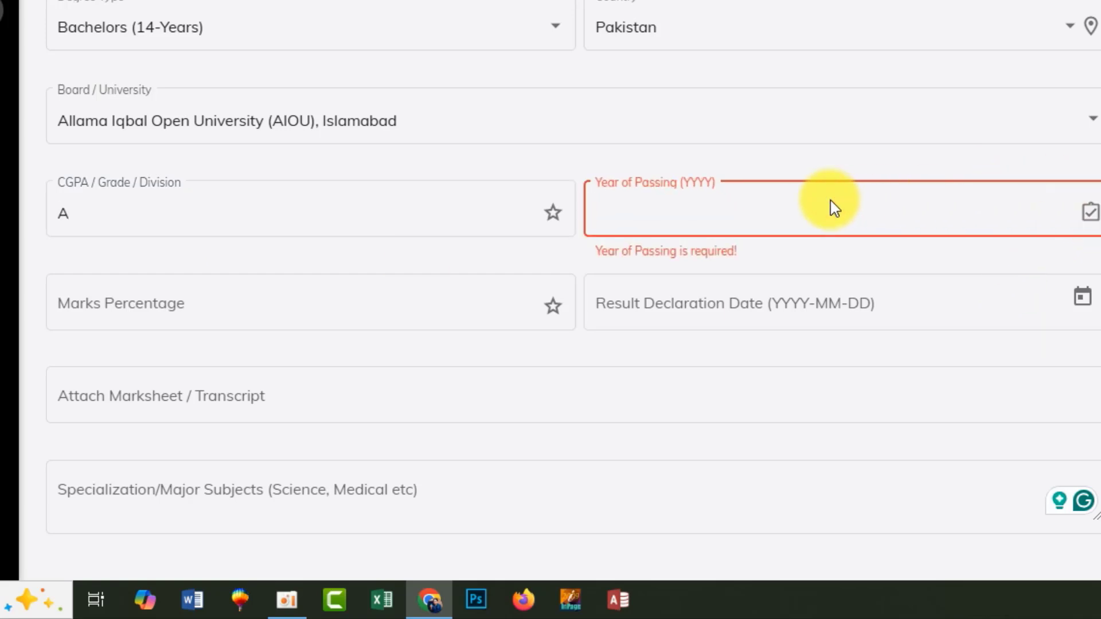
pyautogui.write('2019')
pyautogui.press('Tab')
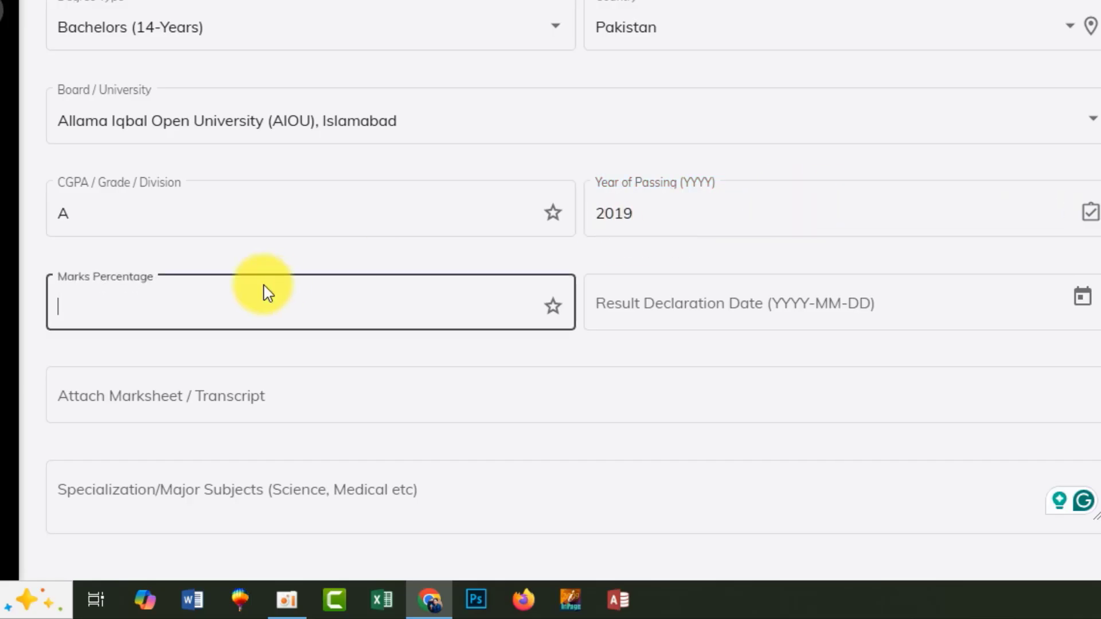
pyautogui.click(233, 301)
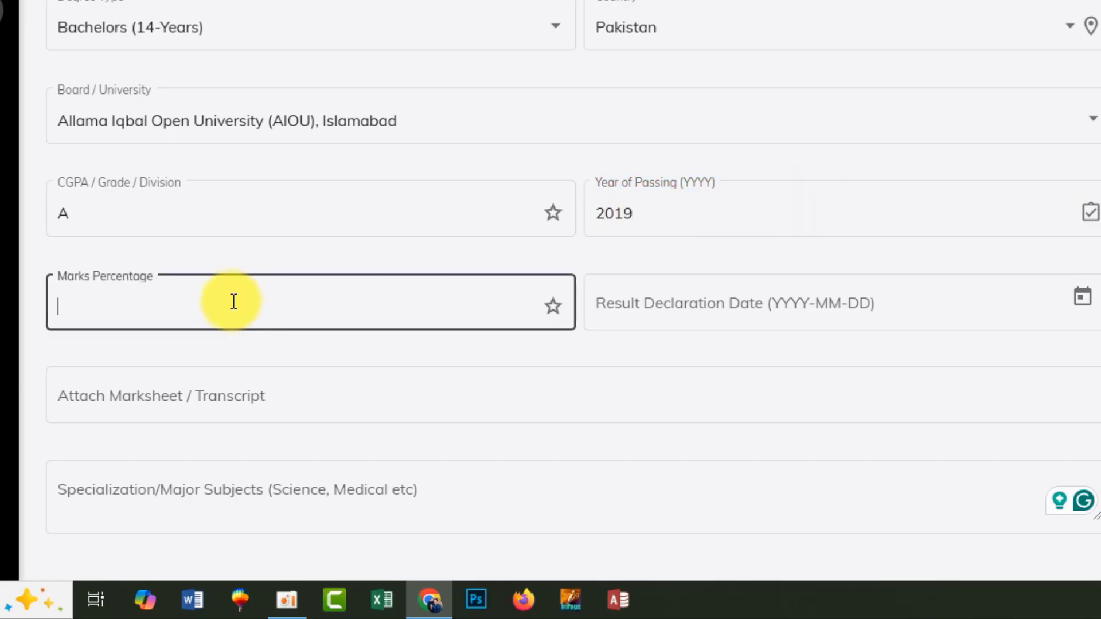
pyautogui.write('85')
# - Set the Bachelors record's result declaration date to 2019-11-29 and try to attach a marksheet file
pyautogui.click(713, 287)
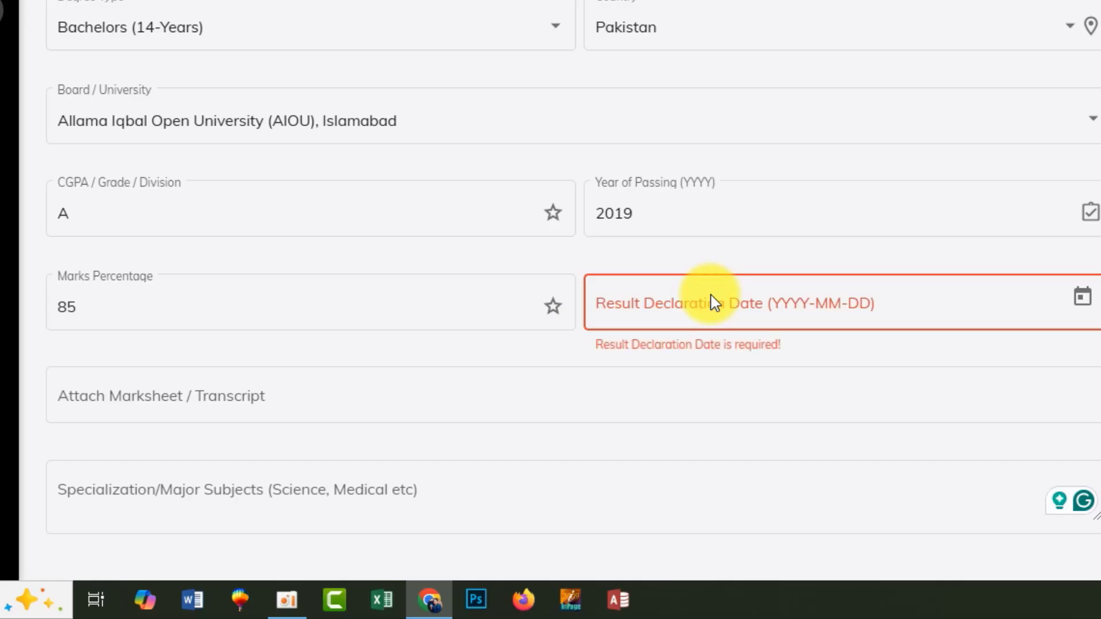
pyautogui.click(1083, 297)
pyautogui.click(803, 1)
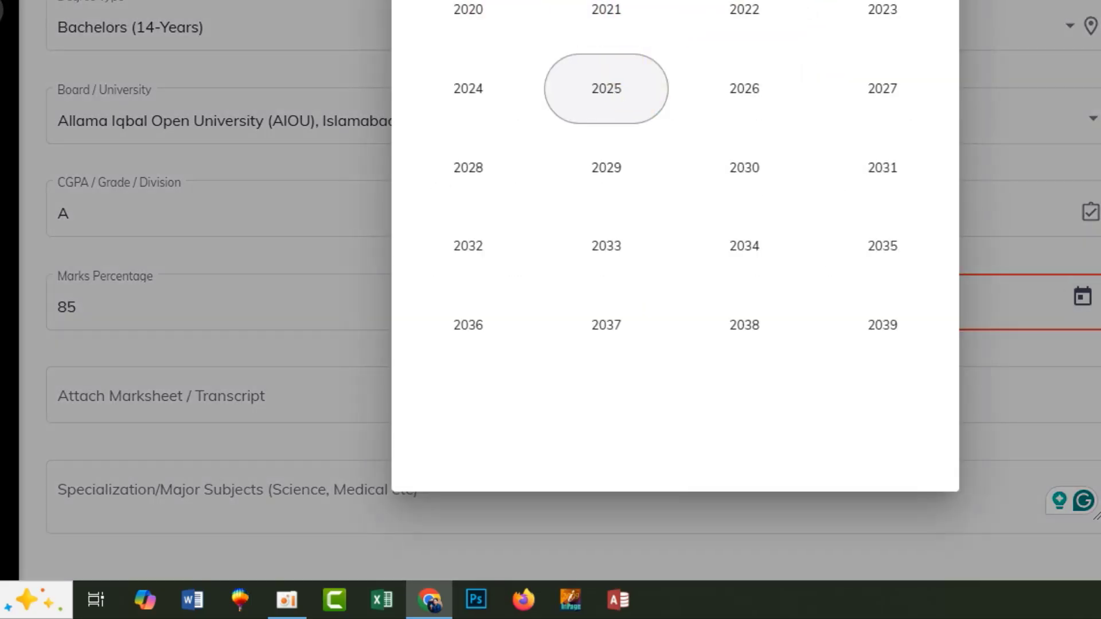
pyautogui.click(607, 88)
pyautogui.click(742, 172)
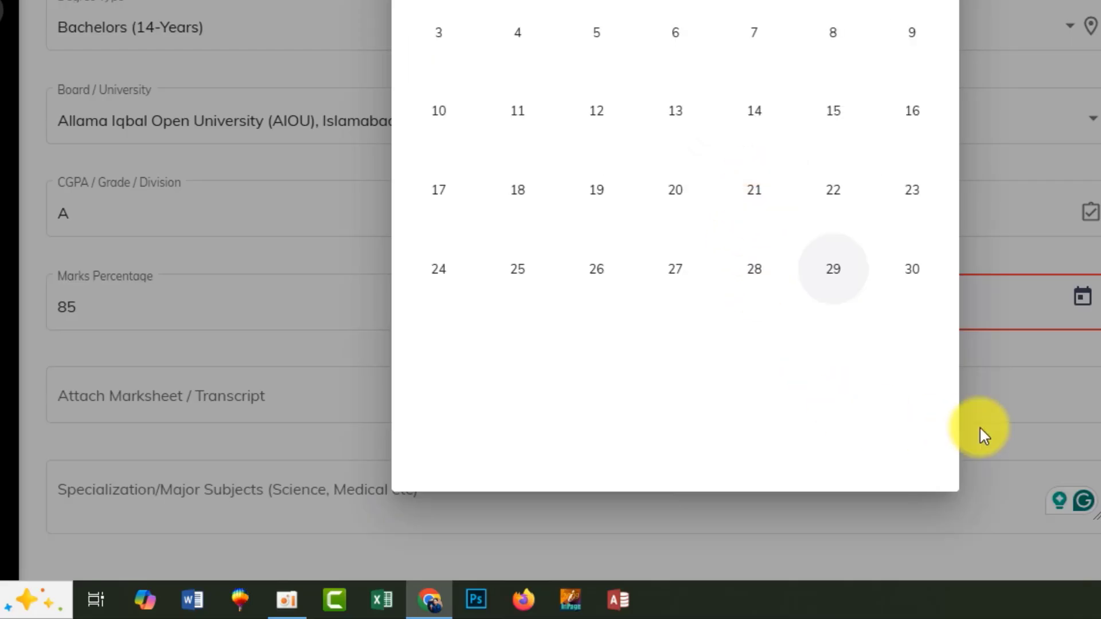
pyautogui.click(825, 270)
pyautogui.click(308, 396)
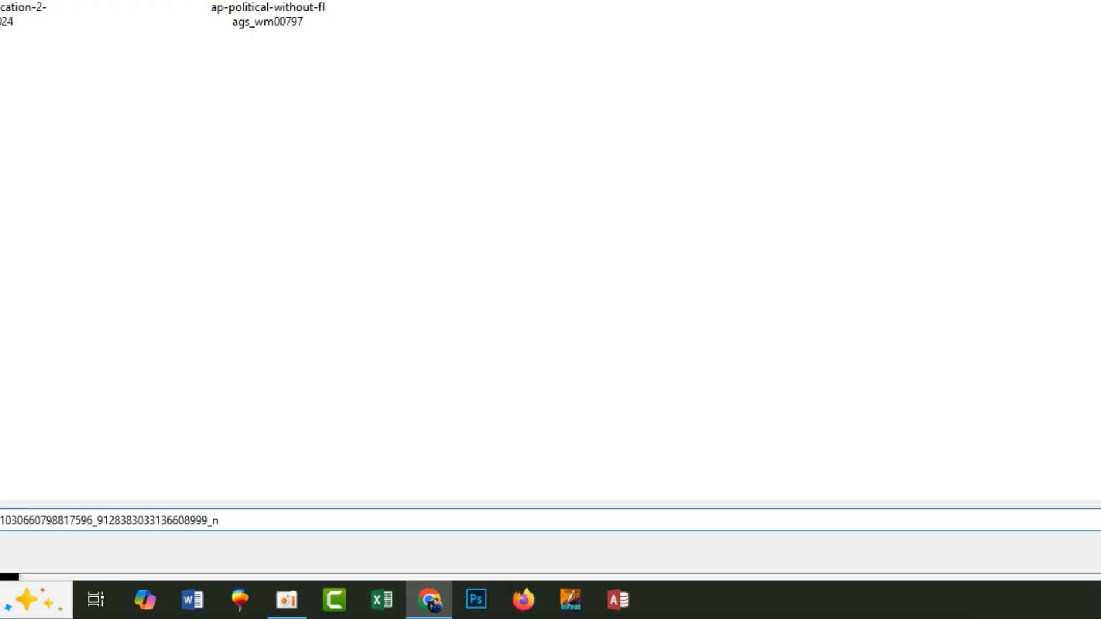
pyautogui.press('Return')
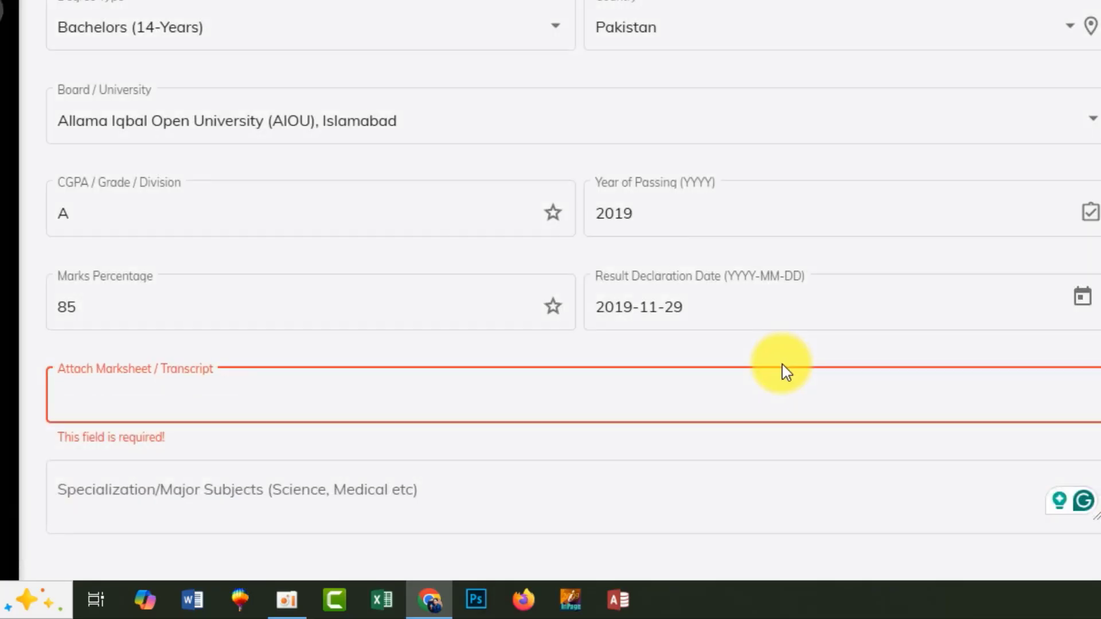
# - Open the Certifications / Diploma section for editing and enter Computer Course as the diploma name with a duration of 06 Months
pyautogui.scroll(-3, 786, 370)
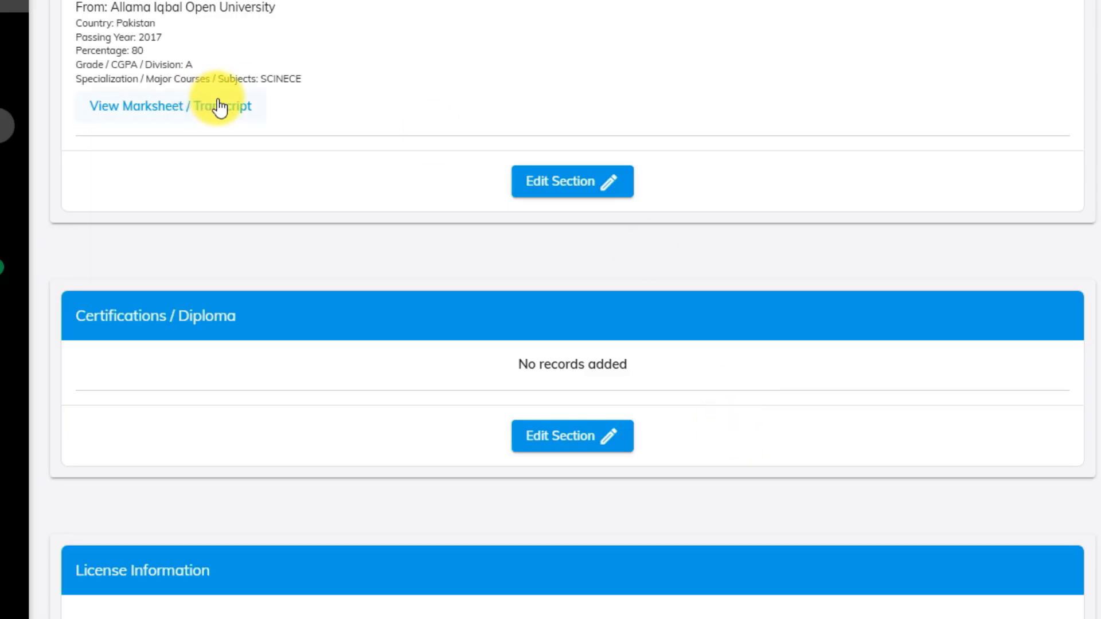
pyautogui.scroll(-3, 212, 313)
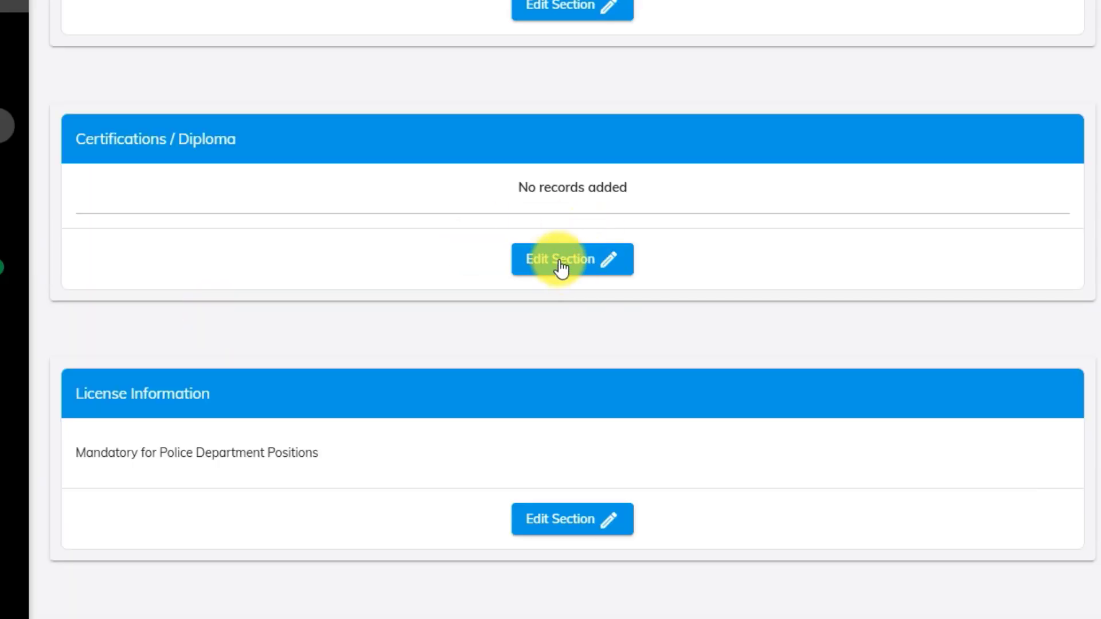
pyautogui.click(561, 267)
pyautogui.click(291, 238)
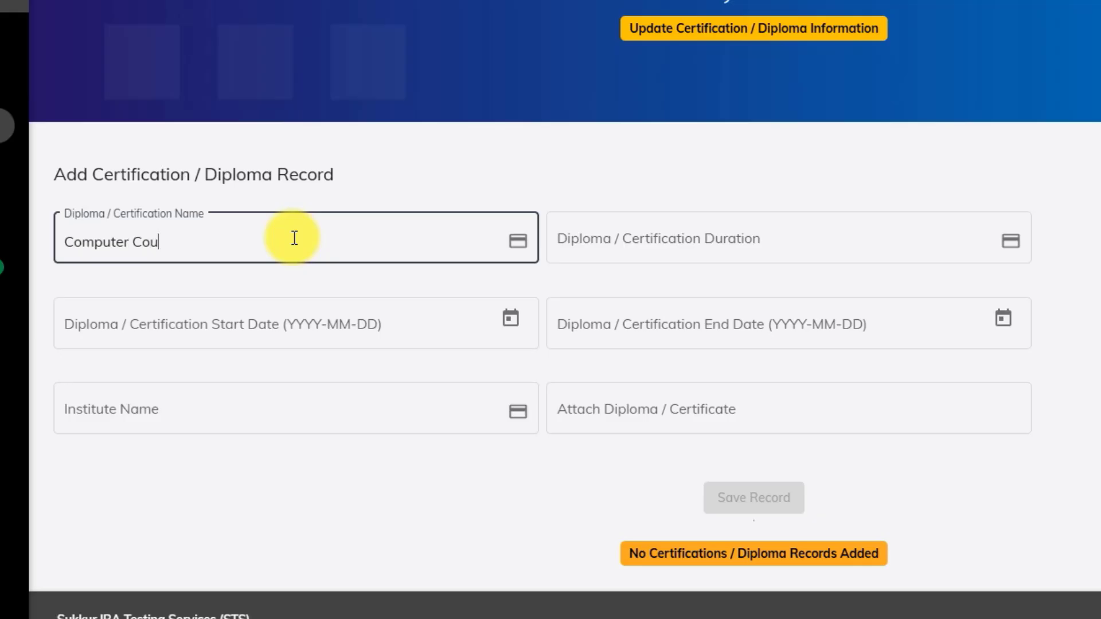
pyautogui.click(734, 239)
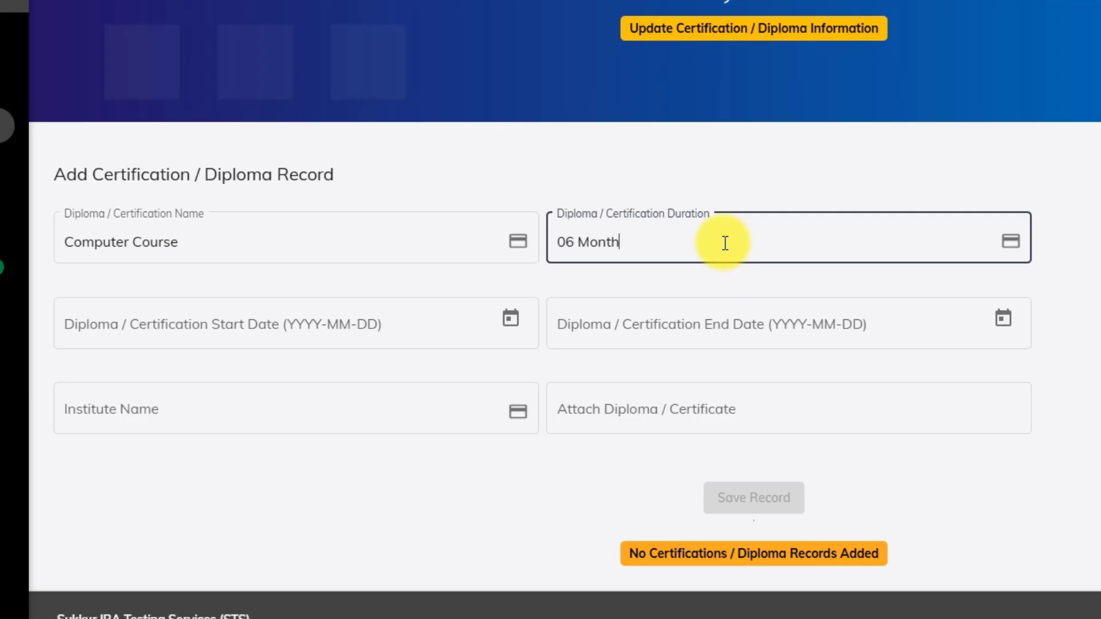
# - Set the Computer Course diploma's start date to 2024-06-29
pyautogui.click(186, 319)
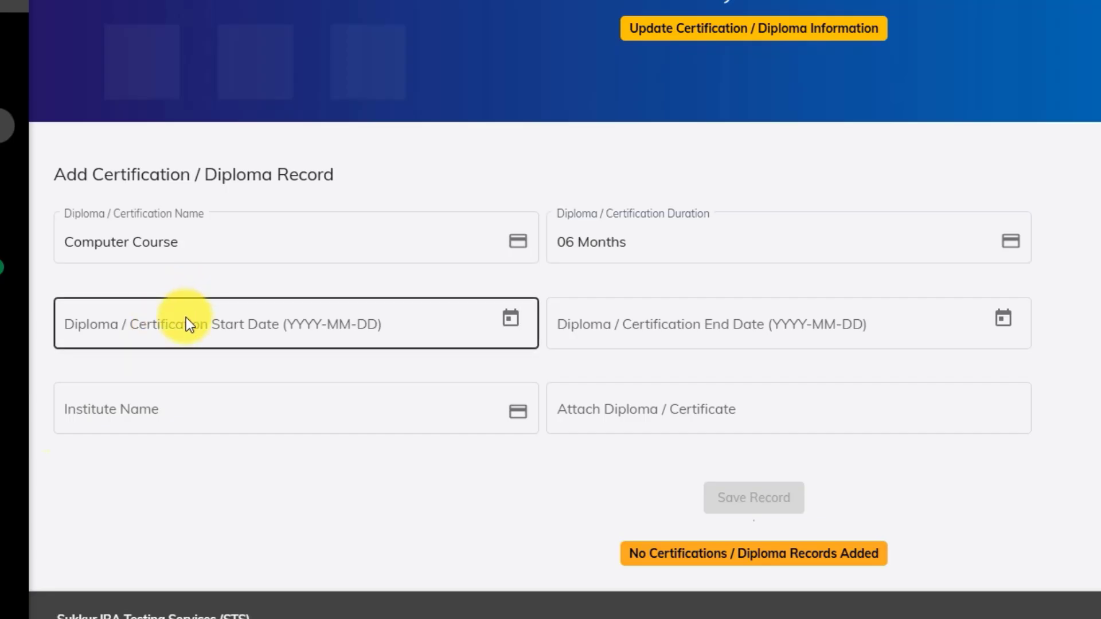
pyautogui.click(511, 318)
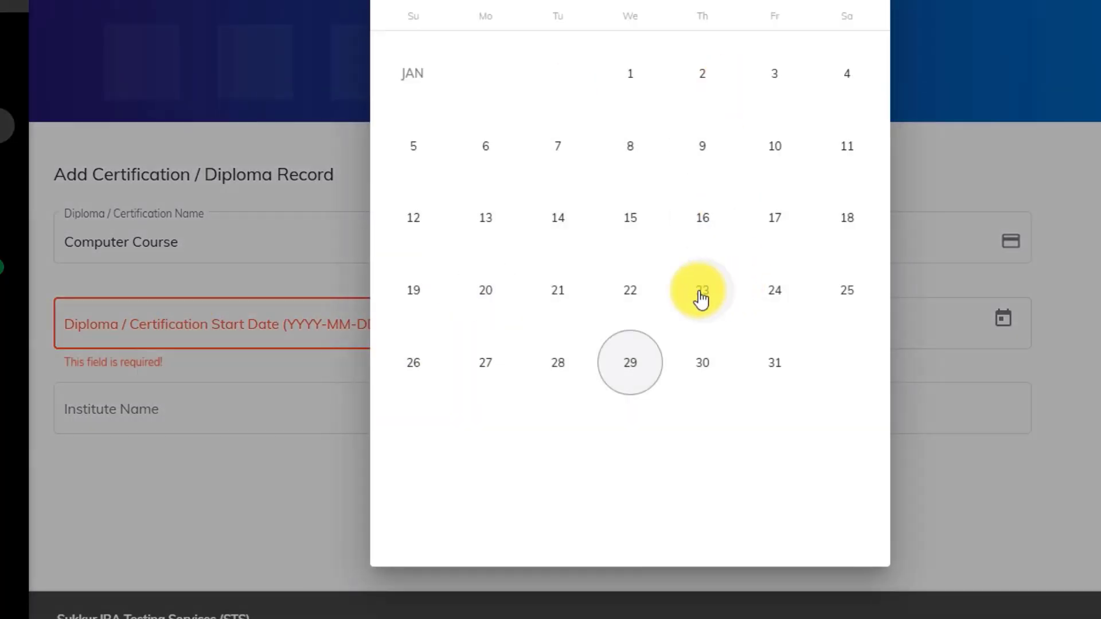
pyautogui.click(496, 12)
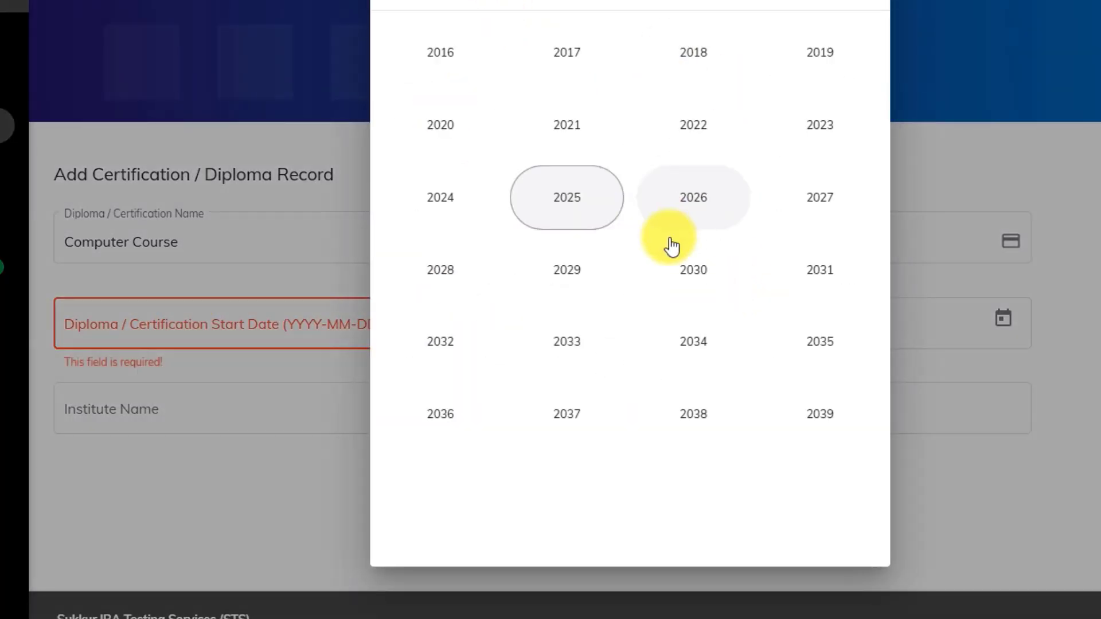
pyautogui.click(570, 201)
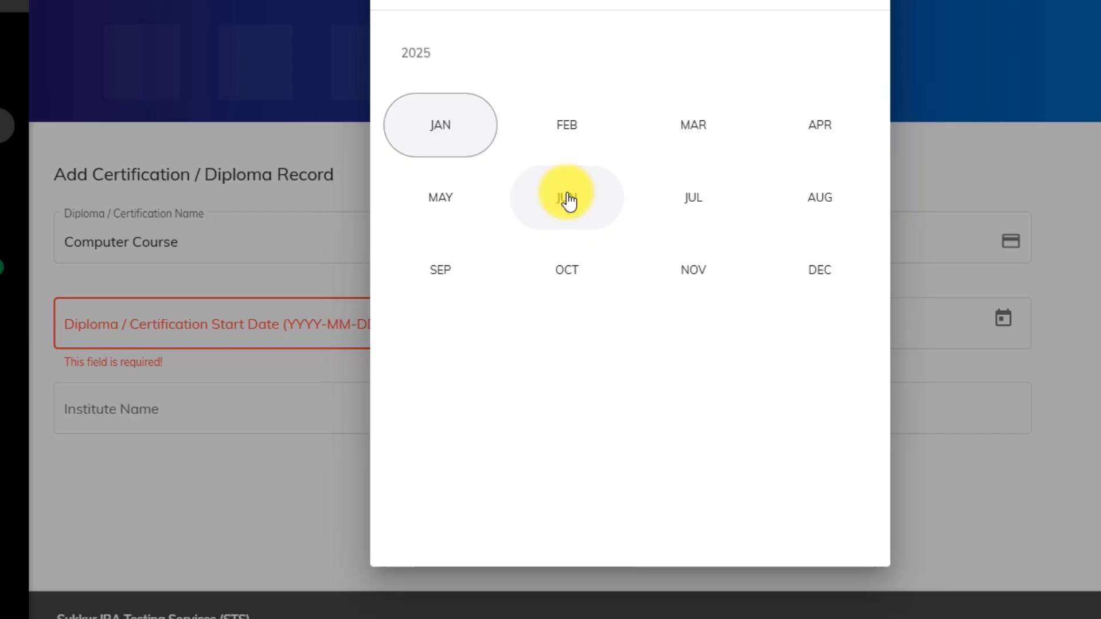
pyautogui.click(439, 8)
pyautogui.click(439, 7)
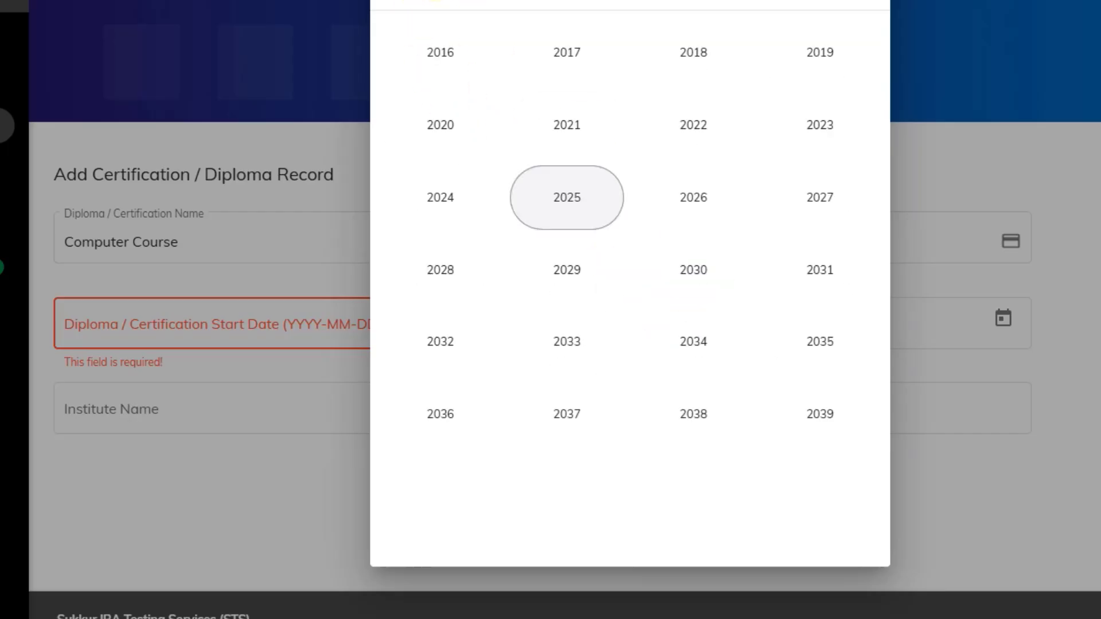
pyautogui.click(464, 214)
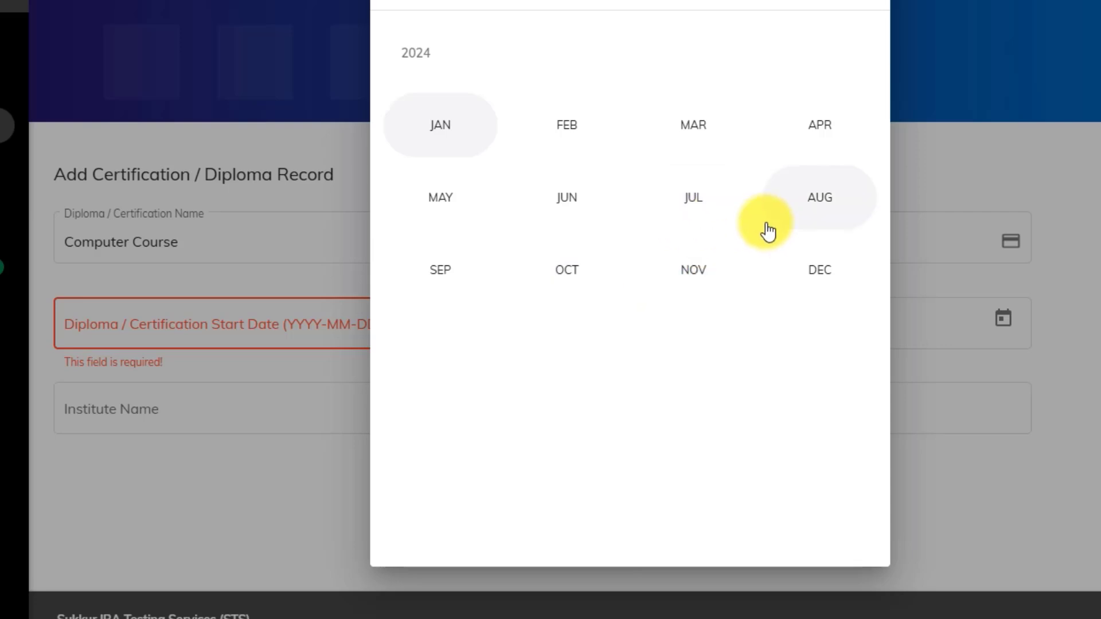
pyautogui.click(566, 198)
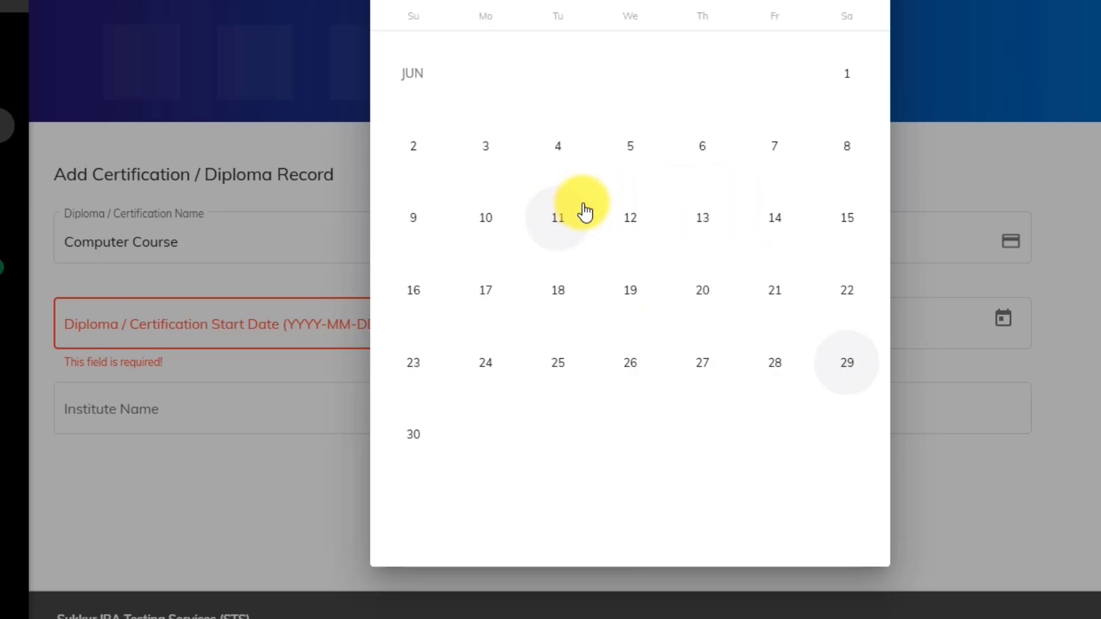
pyautogui.click(848, 370)
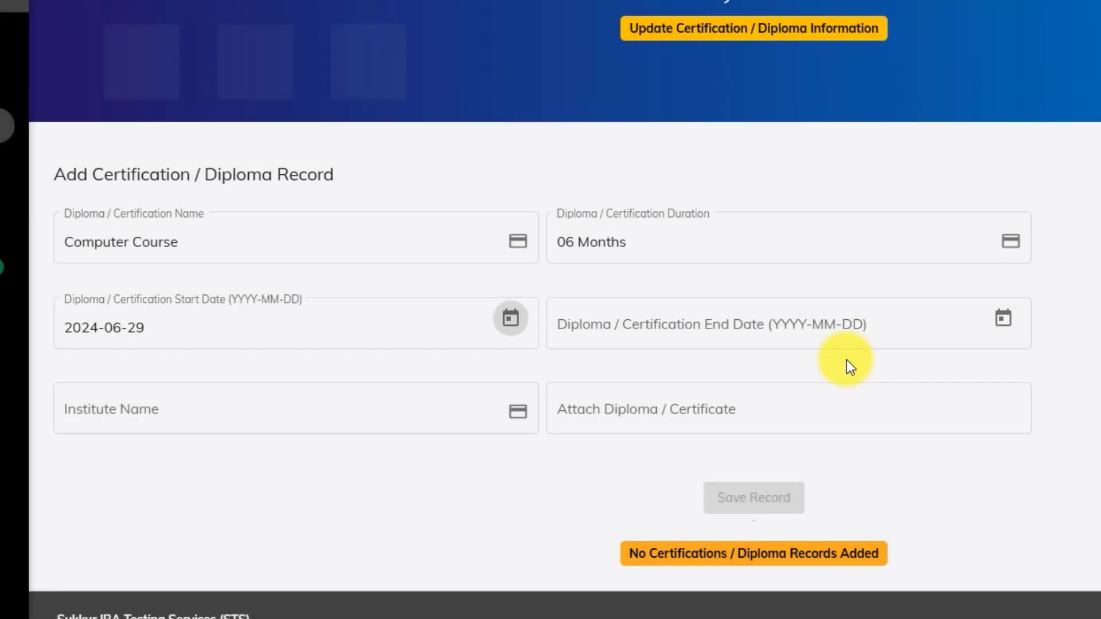
# - Set the Computer Course diploma's end date to 2024-12-31
pyautogui.click(1005, 321)
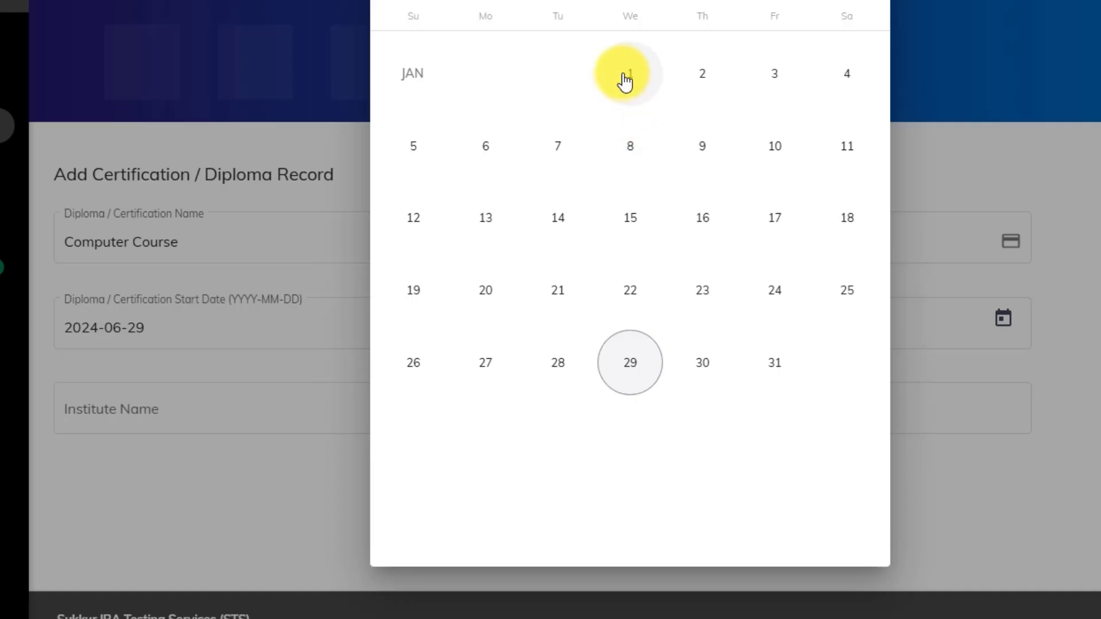
pyautogui.scroll(3, 819, 98)
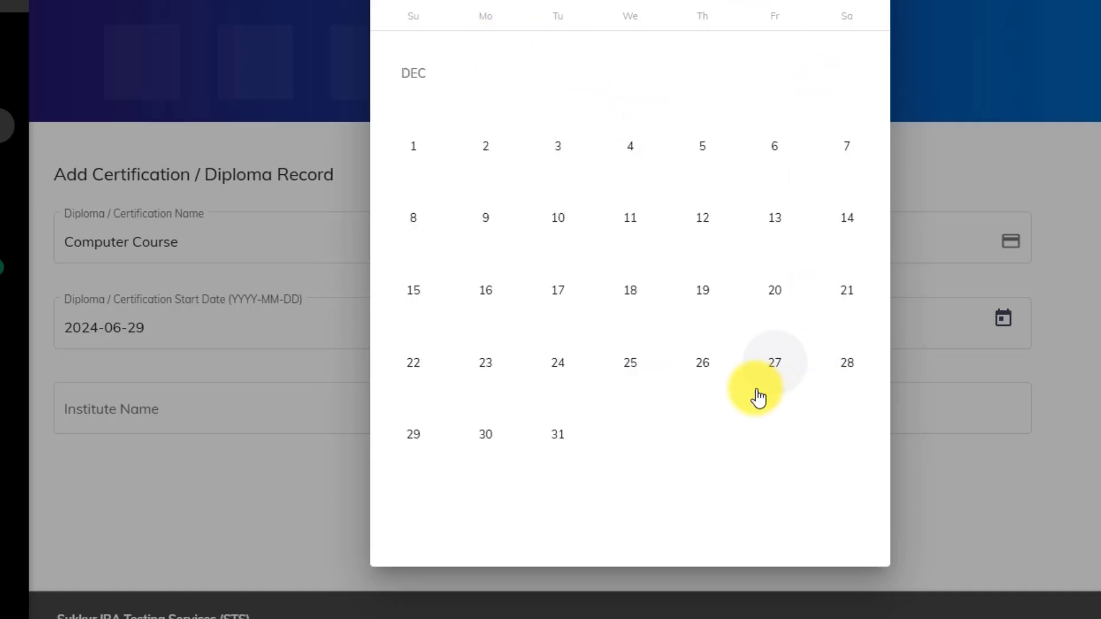
pyautogui.click(560, 438)
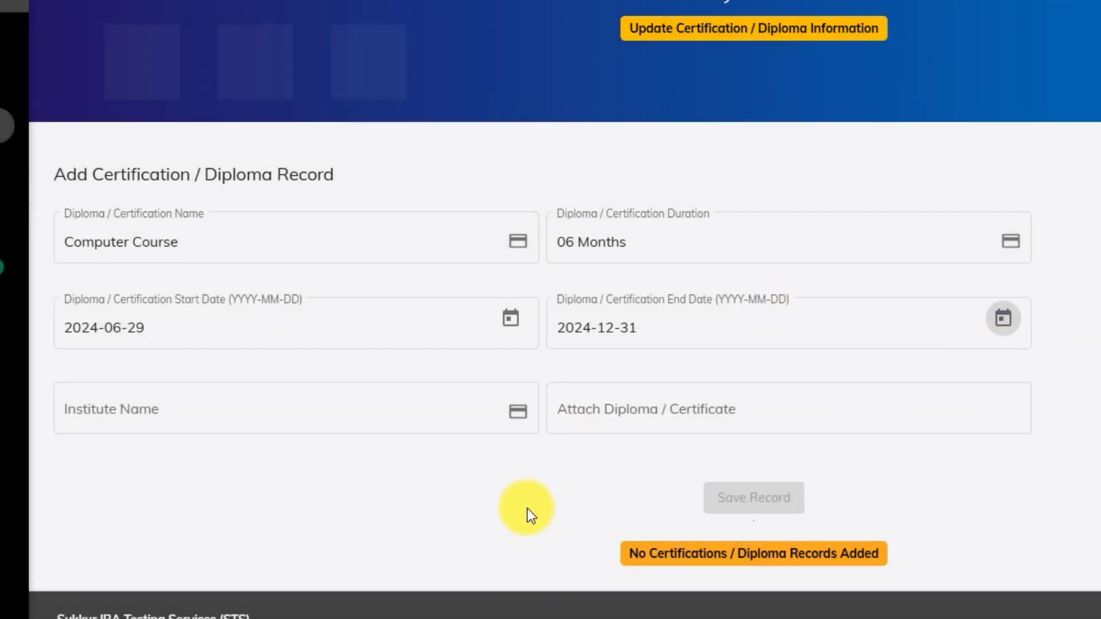
# - Enter TEVTA as the institute name, attach WhatsApp-Image-2023-12-17-at-09.32.57-754x1024 as the diploma certificate, and save the record
pyautogui.click(229, 412)
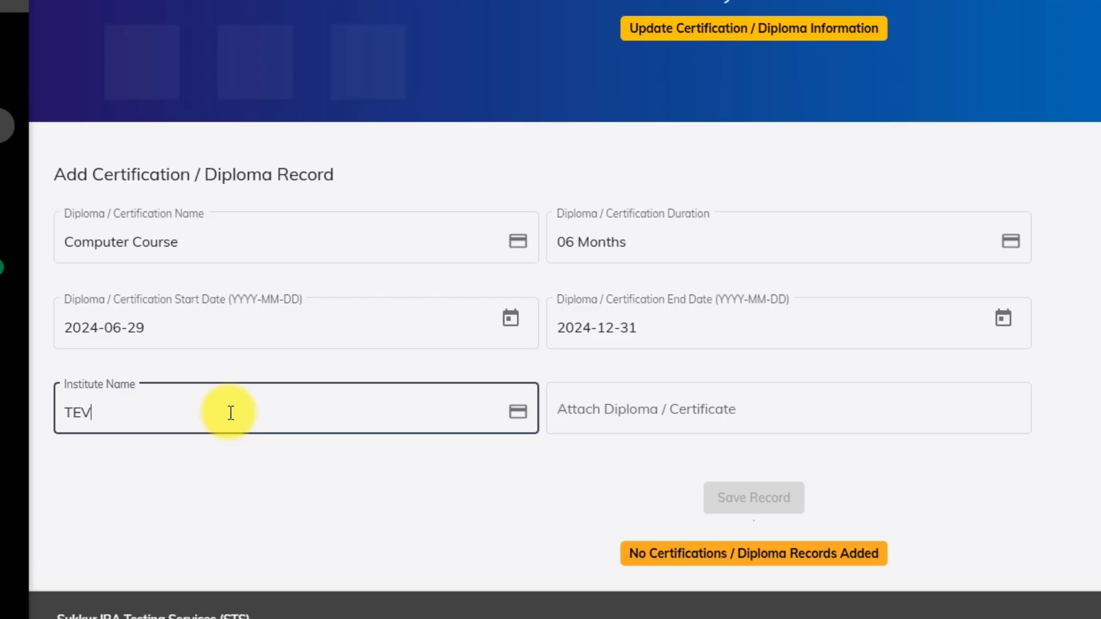
pyautogui.press('Tab')
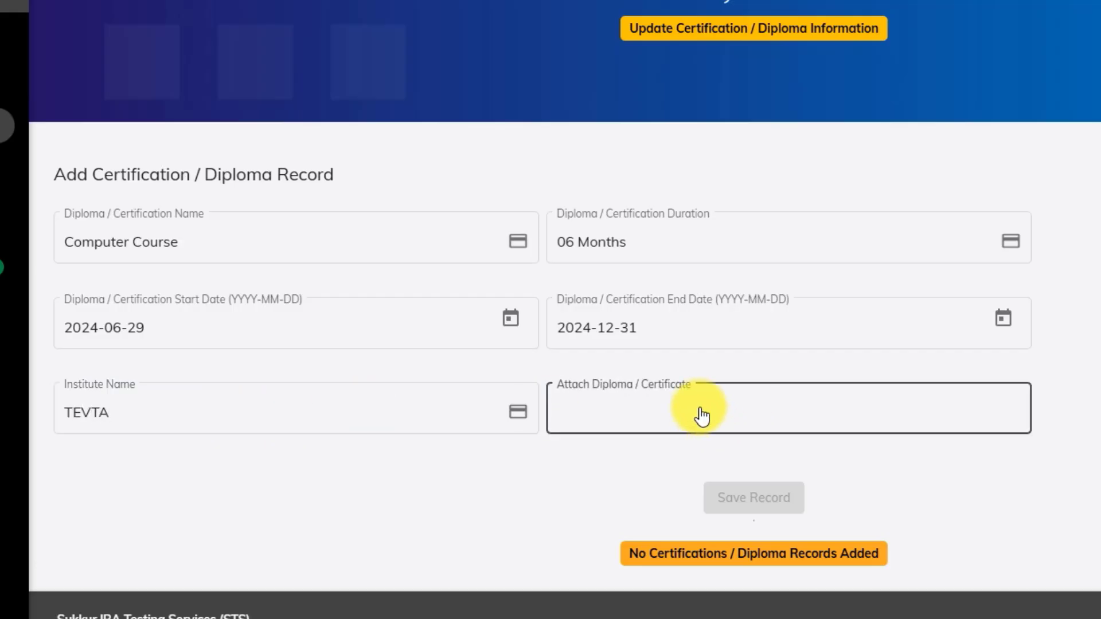
pyautogui.click(700, 409)
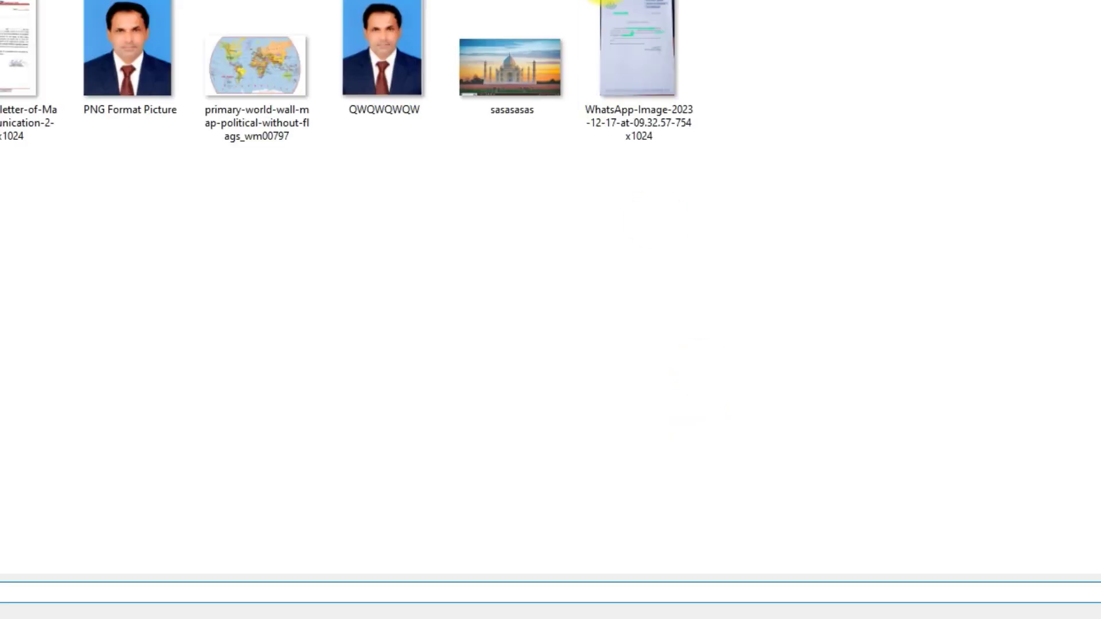
pyautogui.click(643, 39)
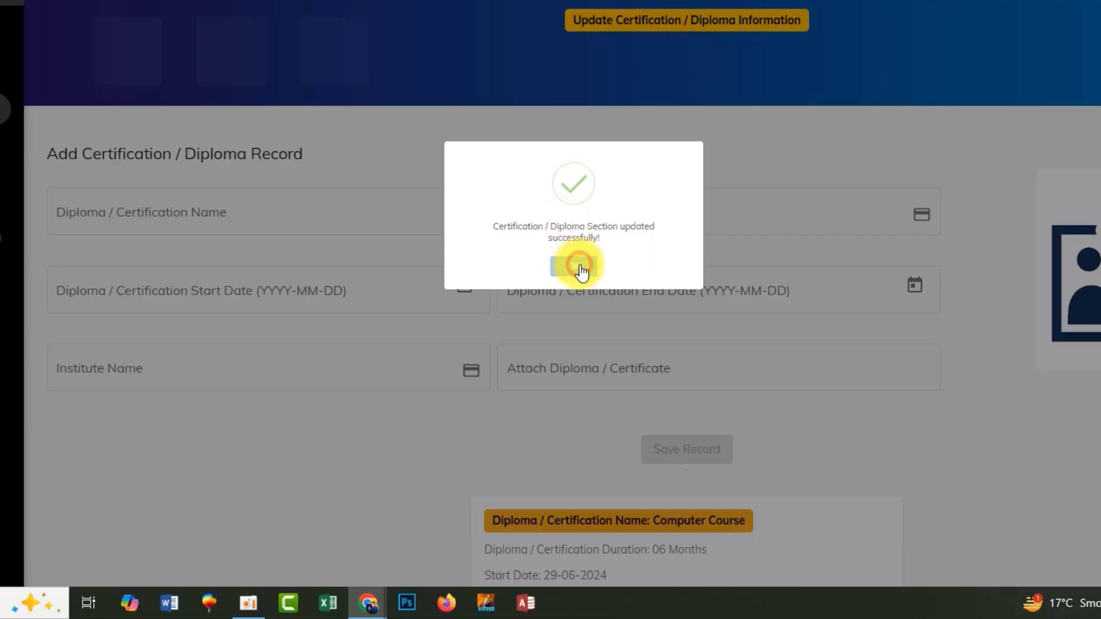
pyautogui.click(577, 269)
# - Read which positions the License, Physical Fitness and Legal Heirs sections of the profile are mandatory for
pyautogui.scroll(-3, 751, 456)
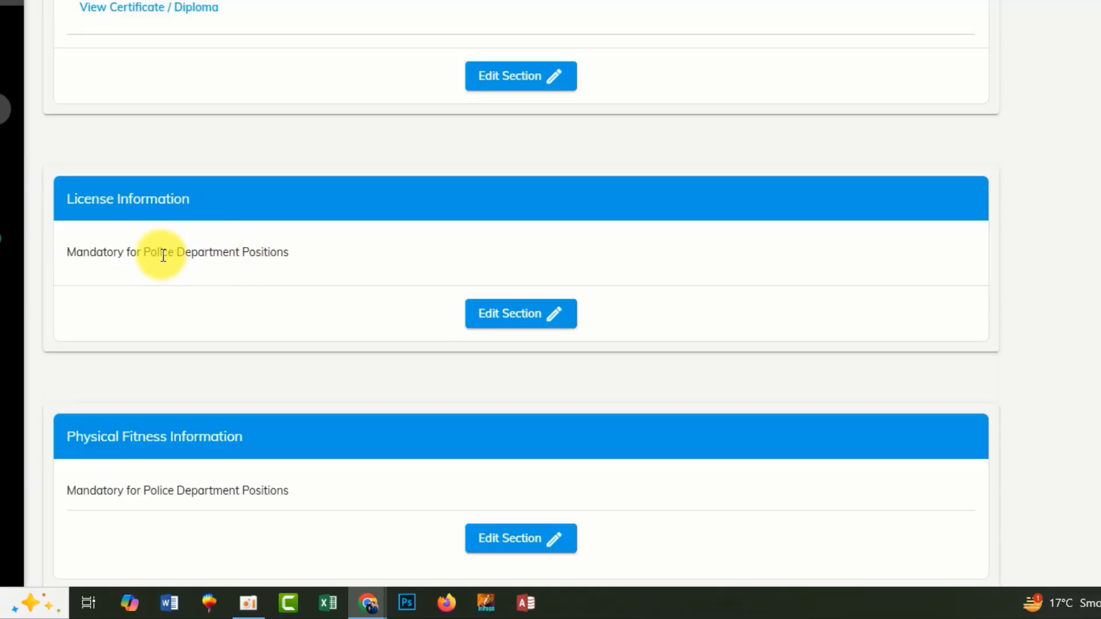
pyautogui.moveTo(144, 253); pyautogui.dragTo(318, 261)
pyautogui.click(309, 261)
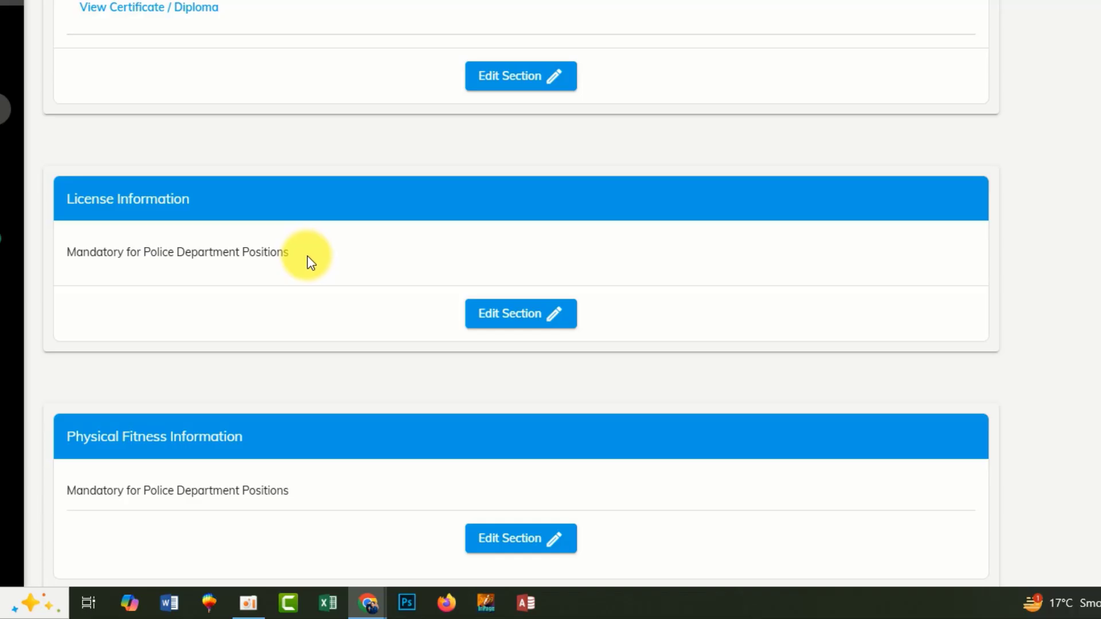
pyautogui.scroll(-4, 310, 262)
pyautogui.moveTo(138, 252); pyautogui.dragTo(315, 253)
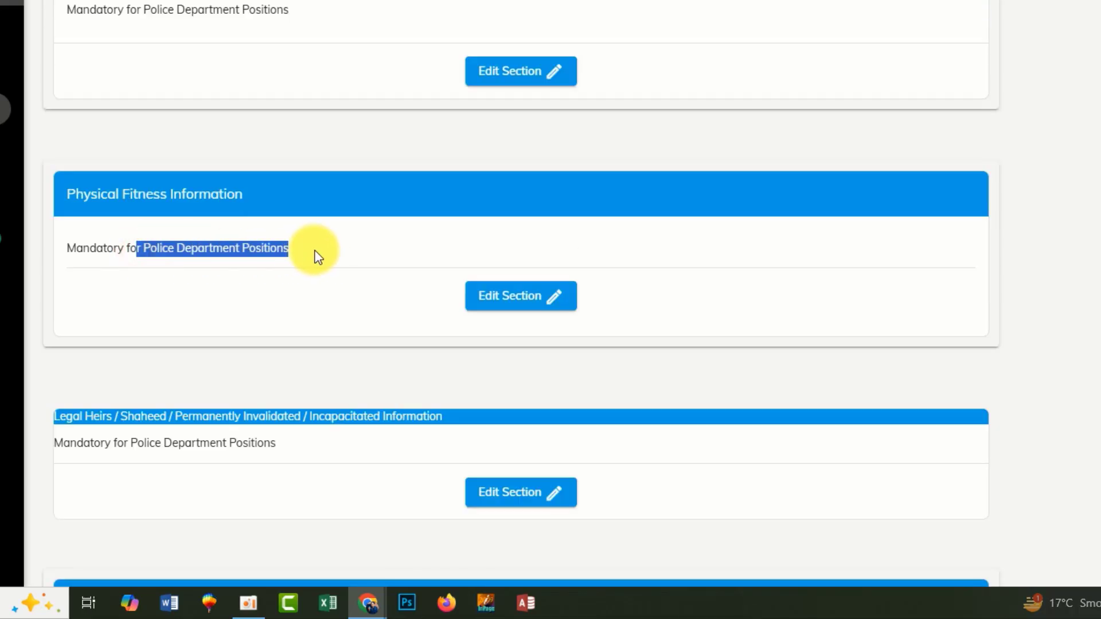
pyautogui.scroll(-3, 285, 253)
pyautogui.moveTo(135, 282); pyautogui.dragTo(309, 277)
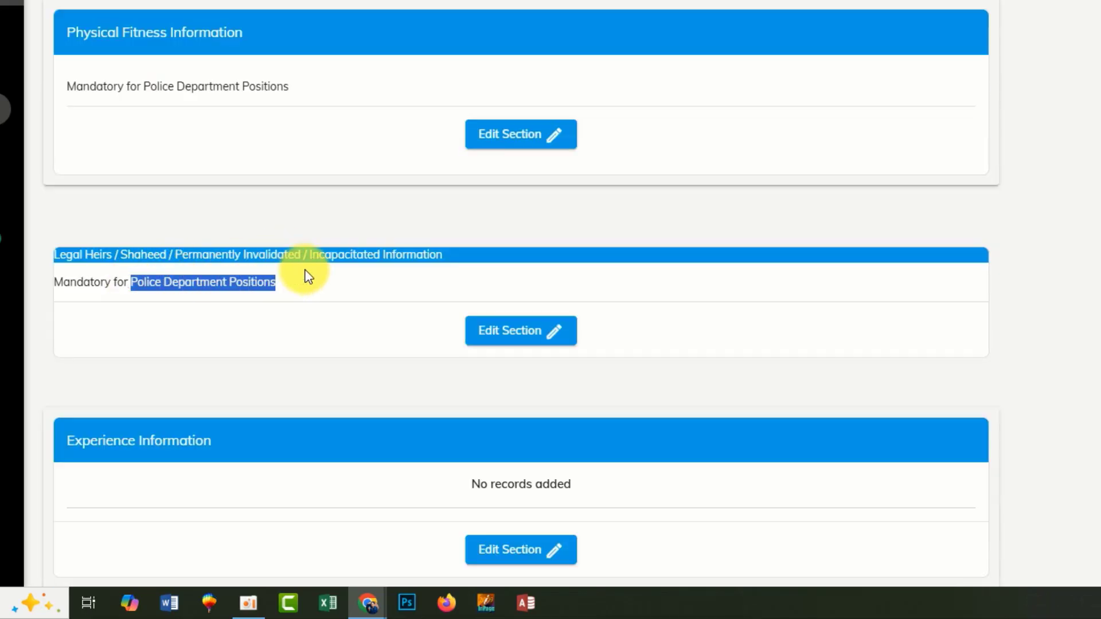
pyautogui.scroll(-2, 309, 277)
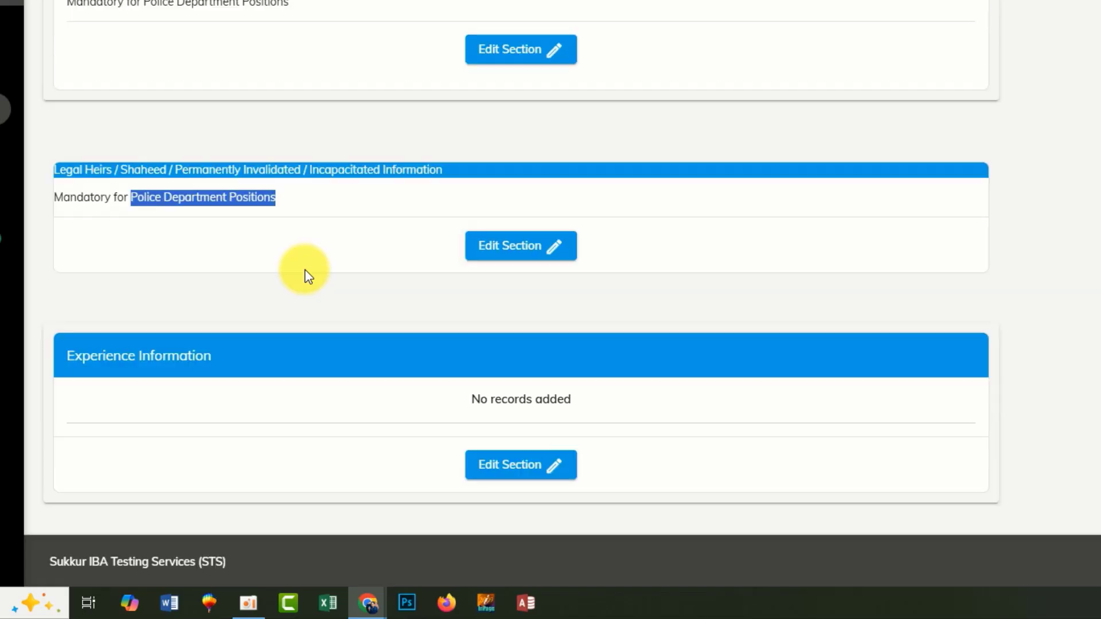
pyautogui.click(157, 195)
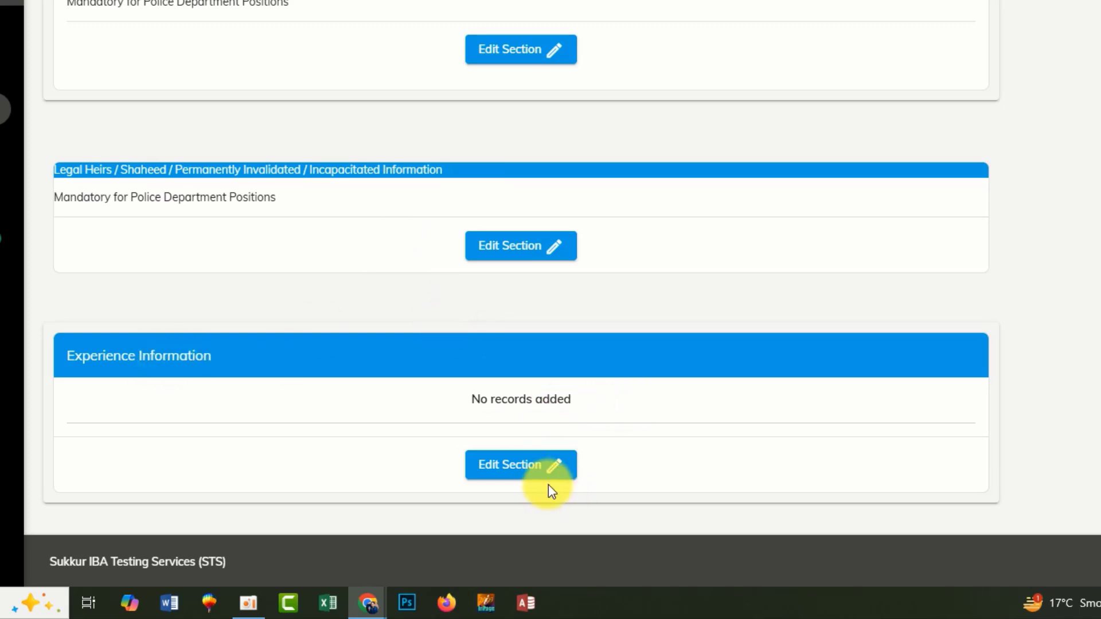
# - Open the Experience Information section for editing and enter Govt. High school Dadu as the organization, with the type Government
pyautogui.click(519, 474)
pyautogui.click(156, 207)
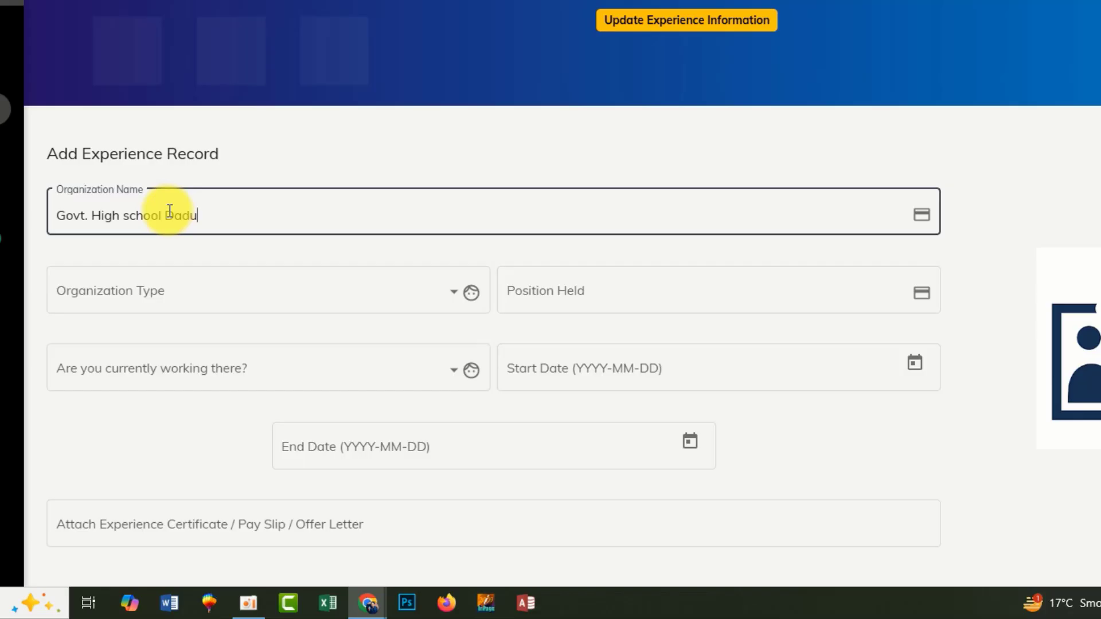
pyautogui.click(209, 308)
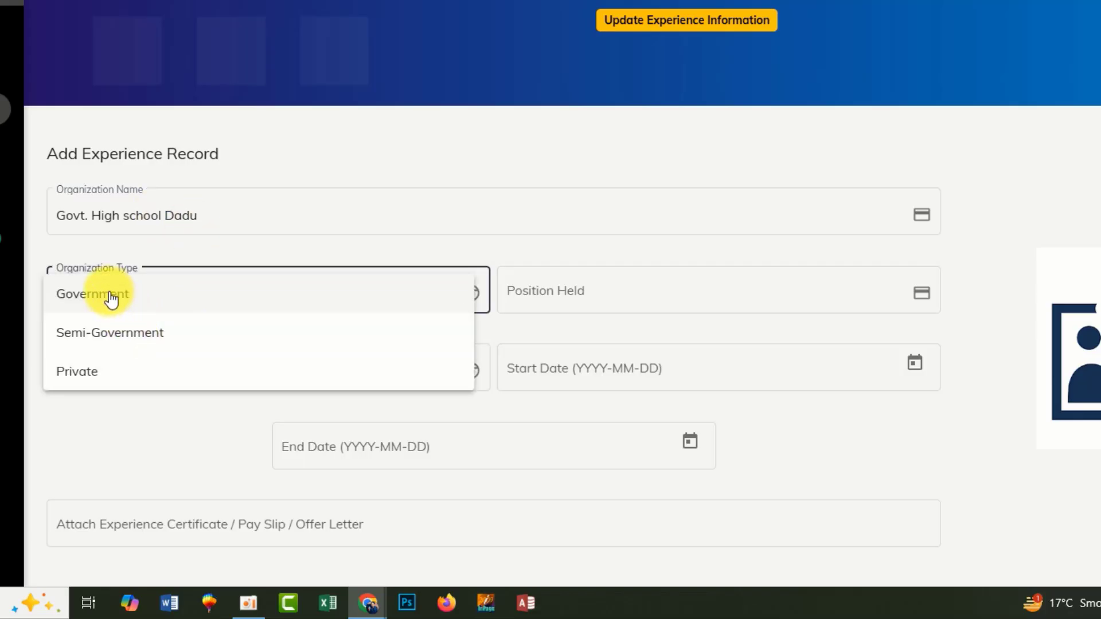
pyautogui.click(93, 373)
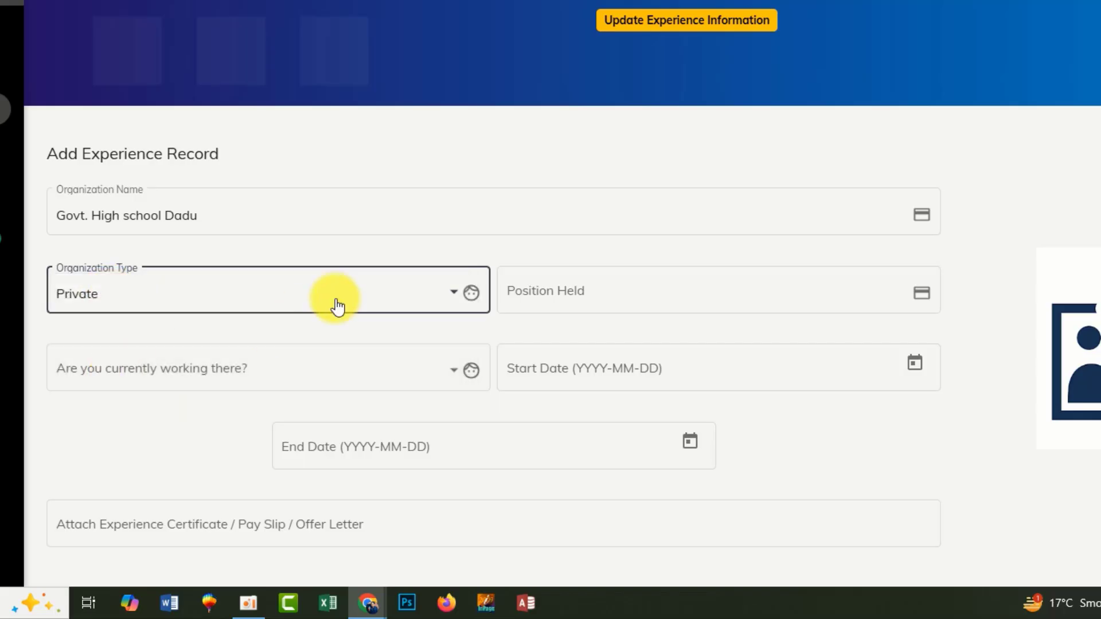
pyautogui.click(135, 295)
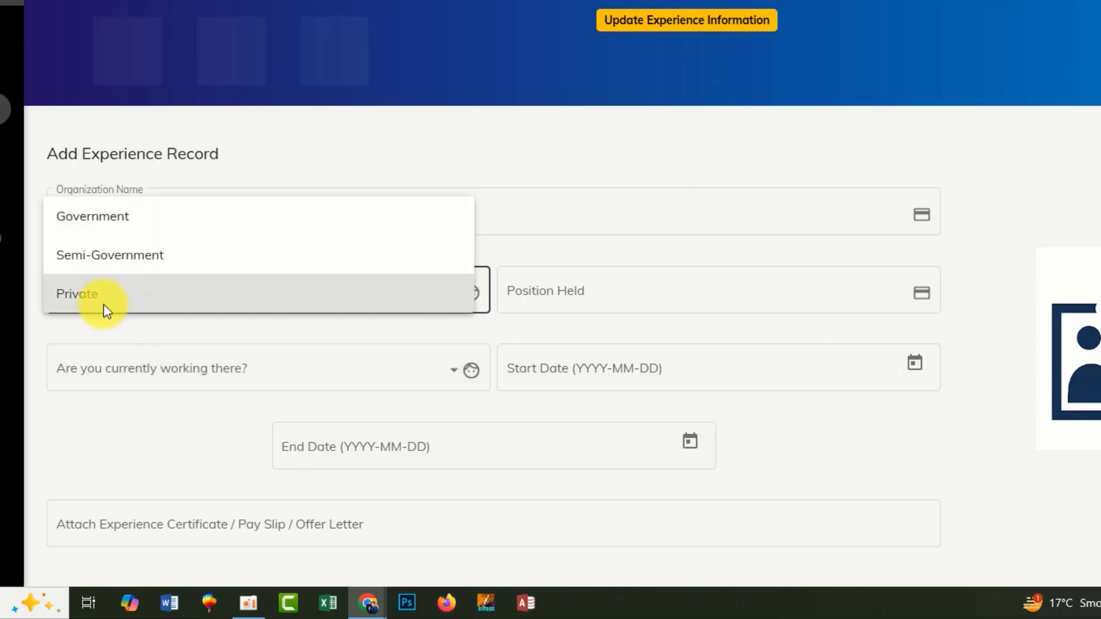
pyautogui.click(75, 221)
# - Enter SST as the position held and answer No to currently working there
pyautogui.click(554, 290)
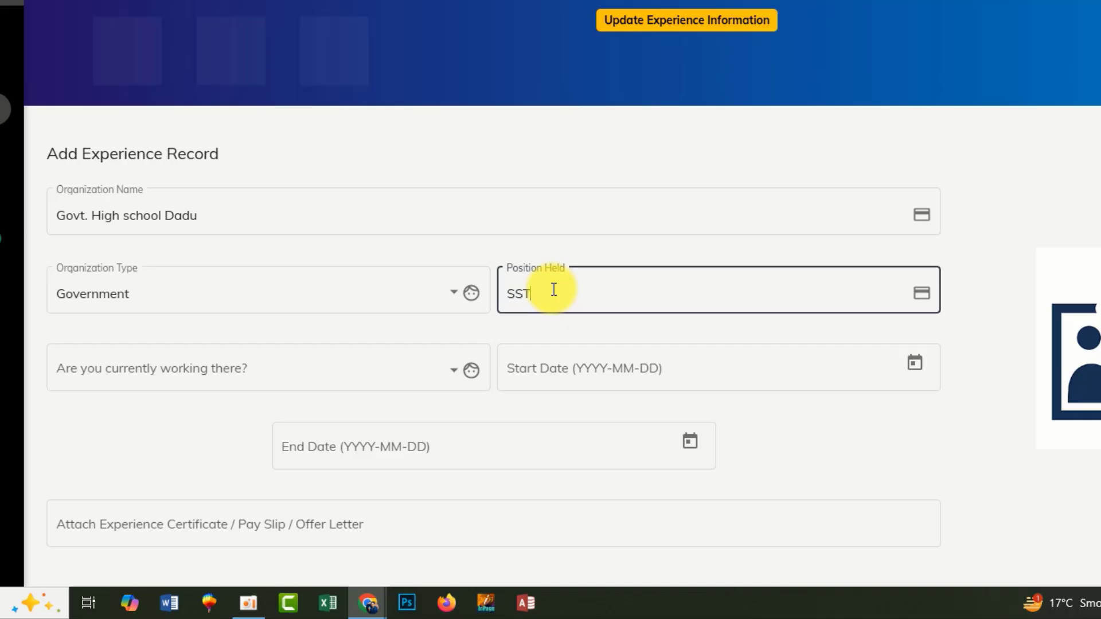
pyautogui.click(150, 379)
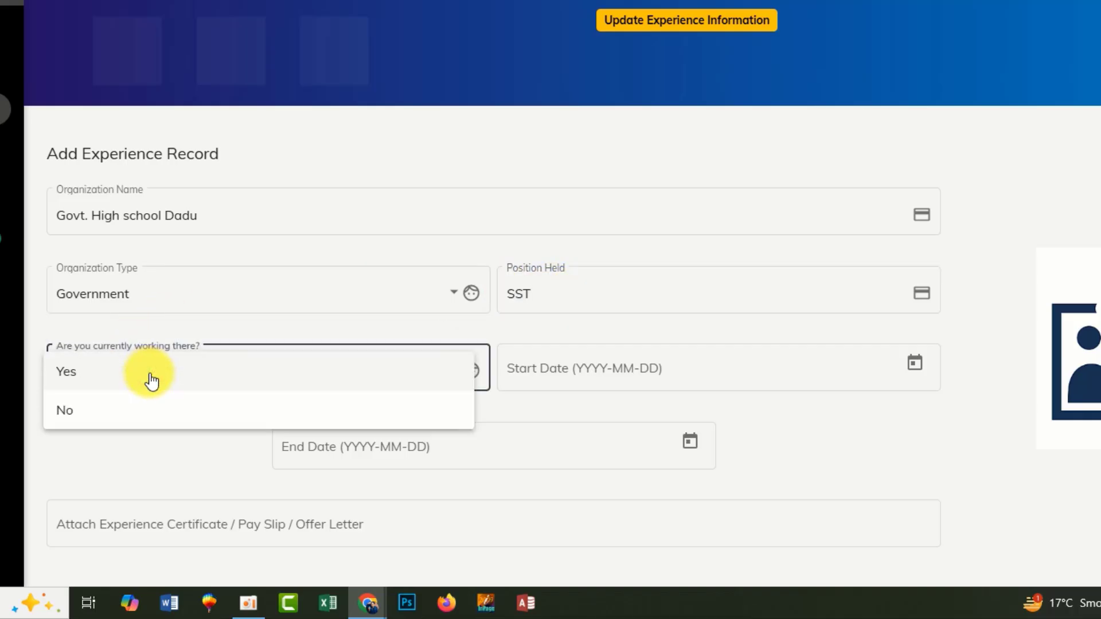
pyautogui.click(74, 410)
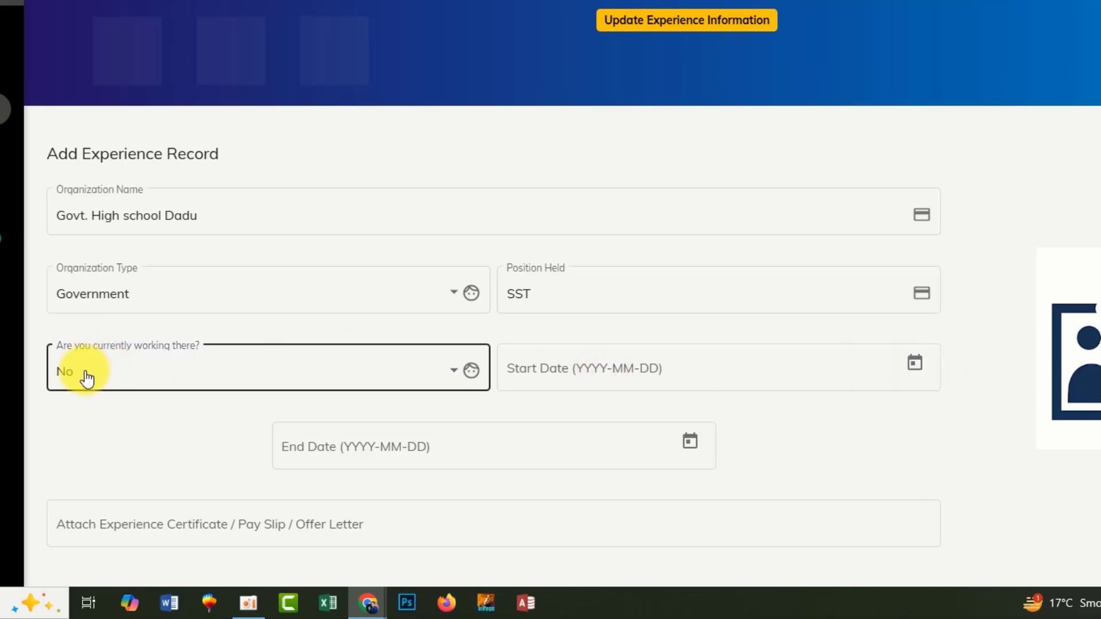
# - Switch the currently working answer between Yes and No to compare the fields each requires, ending on No
pyautogui.click(147, 370)
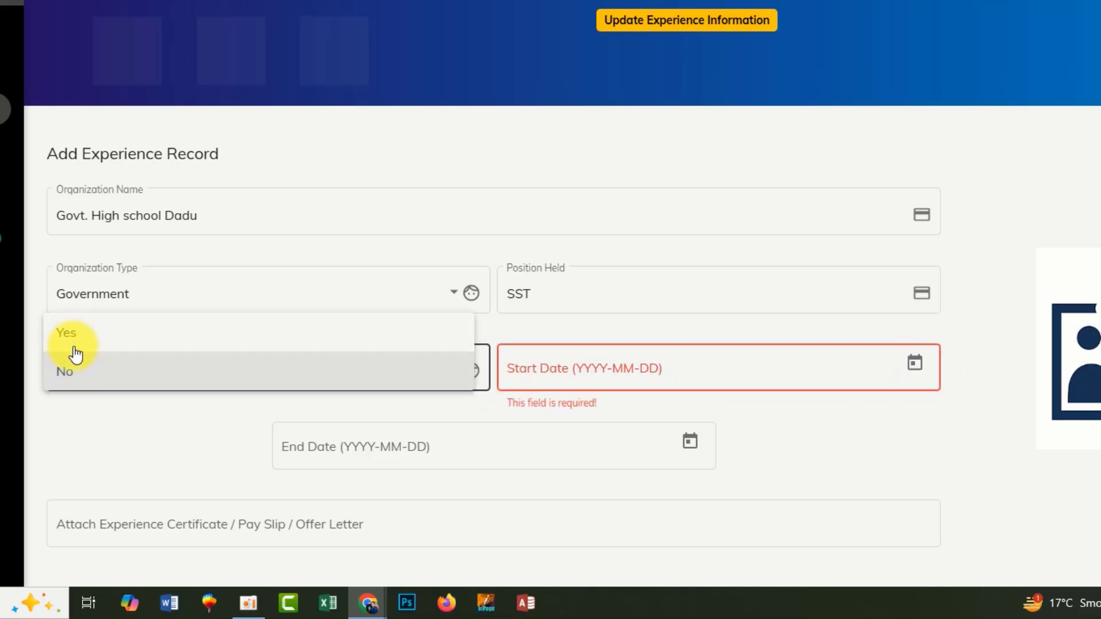
pyautogui.click(73, 332)
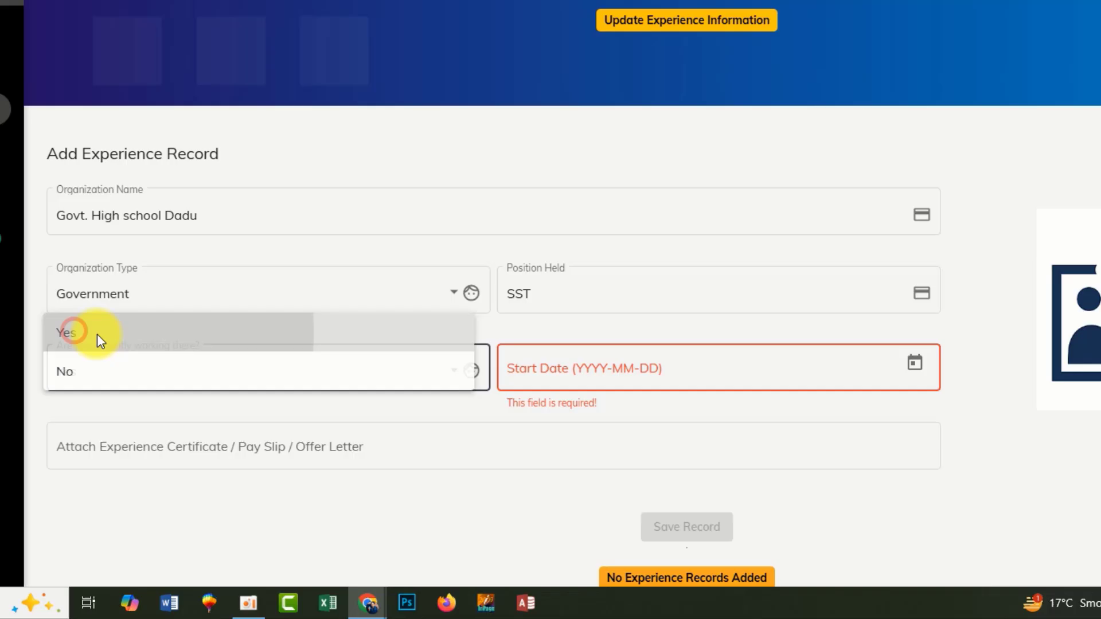
pyautogui.click(180, 370)
pyautogui.click(111, 410)
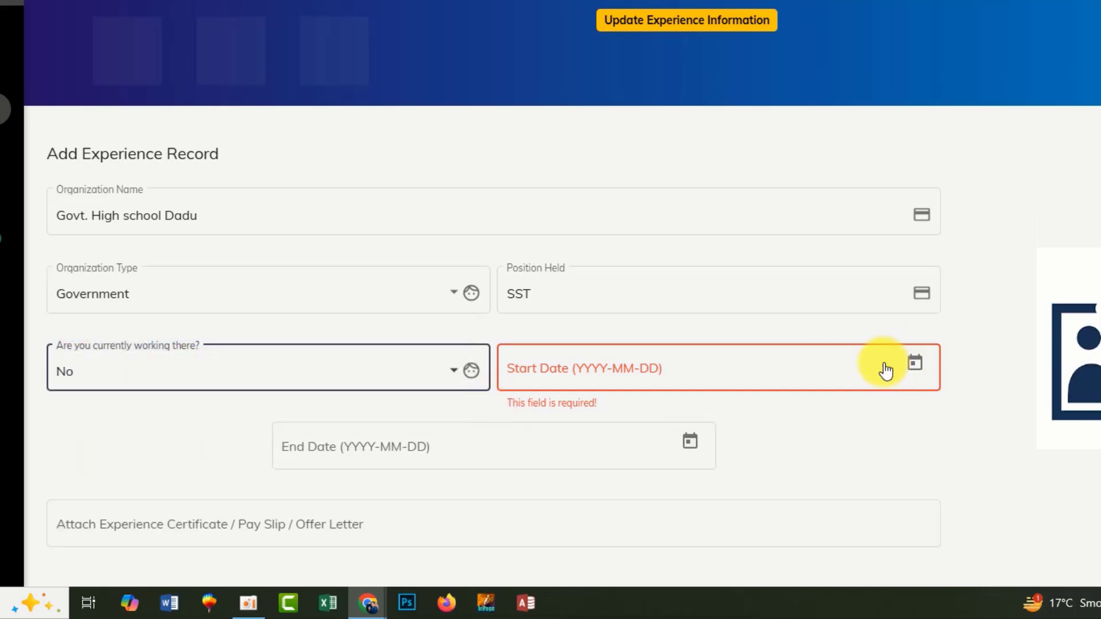
pyautogui.click(199, 367)
pyautogui.click(63, 338)
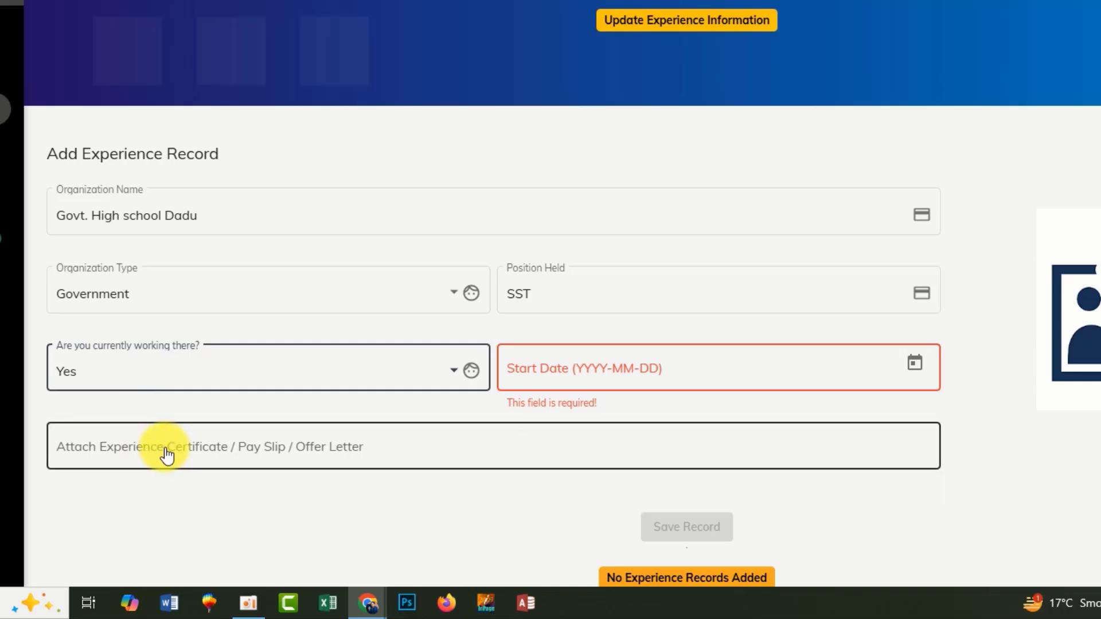
pyautogui.click(108, 369)
pyautogui.click(86, 410)
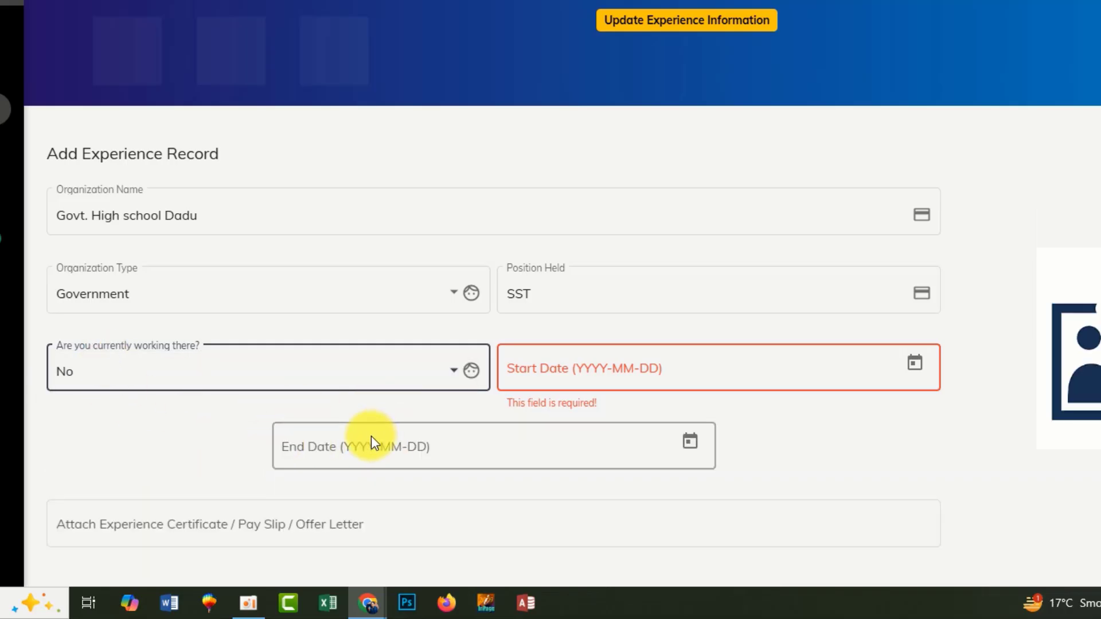
# - Set the experience record's start date to 2021-06-25 and its end date to 2025-01-29
pyautogui.click(914, 364)
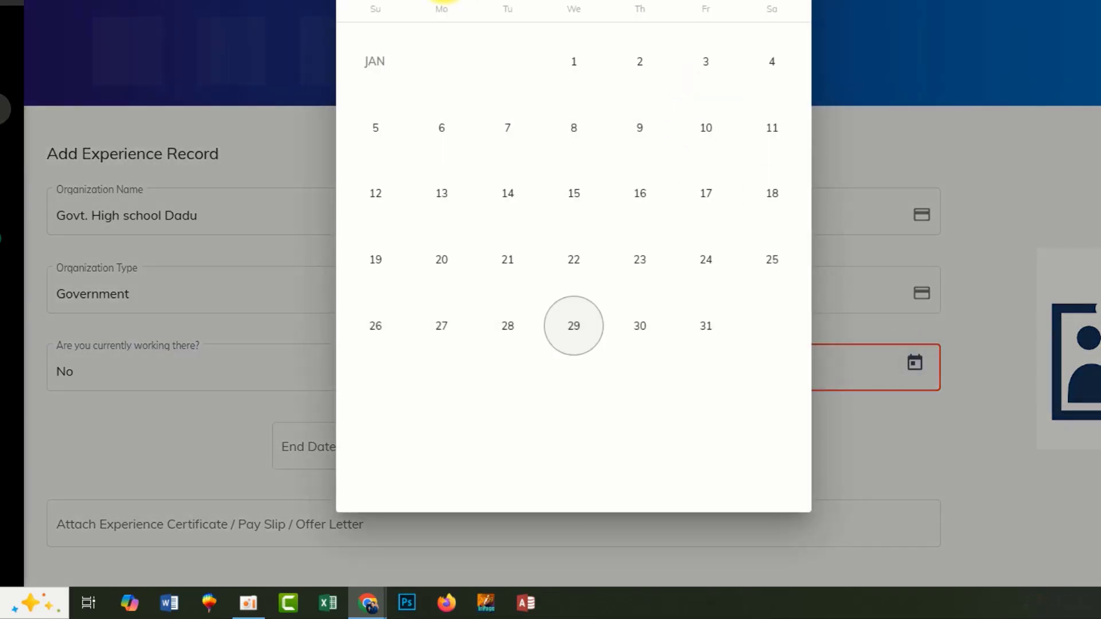
pyautogui.click(513, 109)
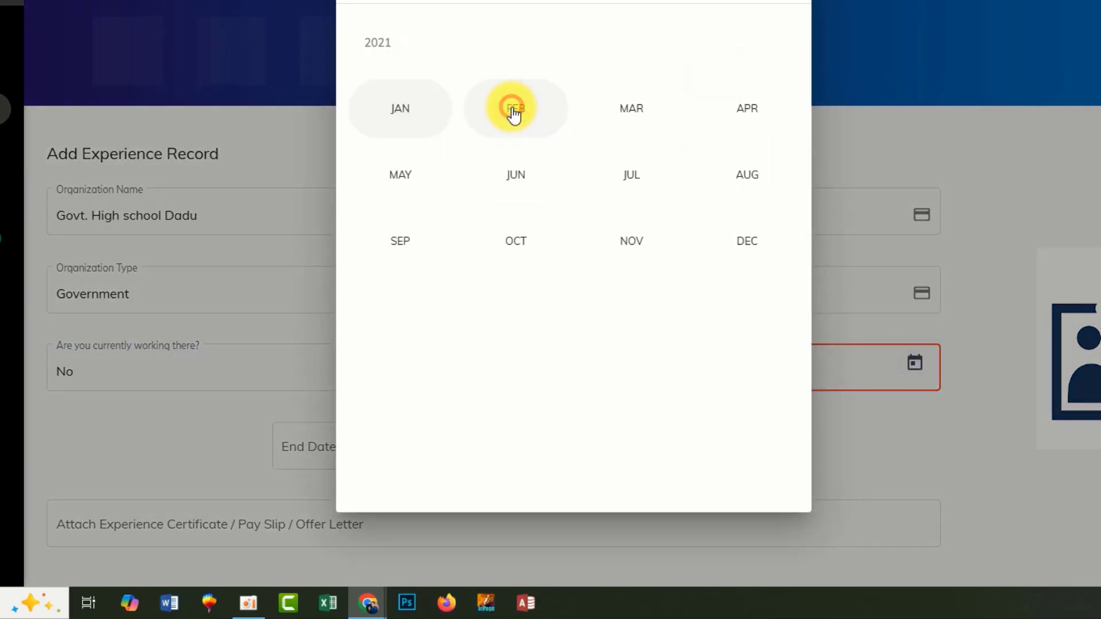
pyautogui.click(521, 173)
pyautogui.click(735, 356)
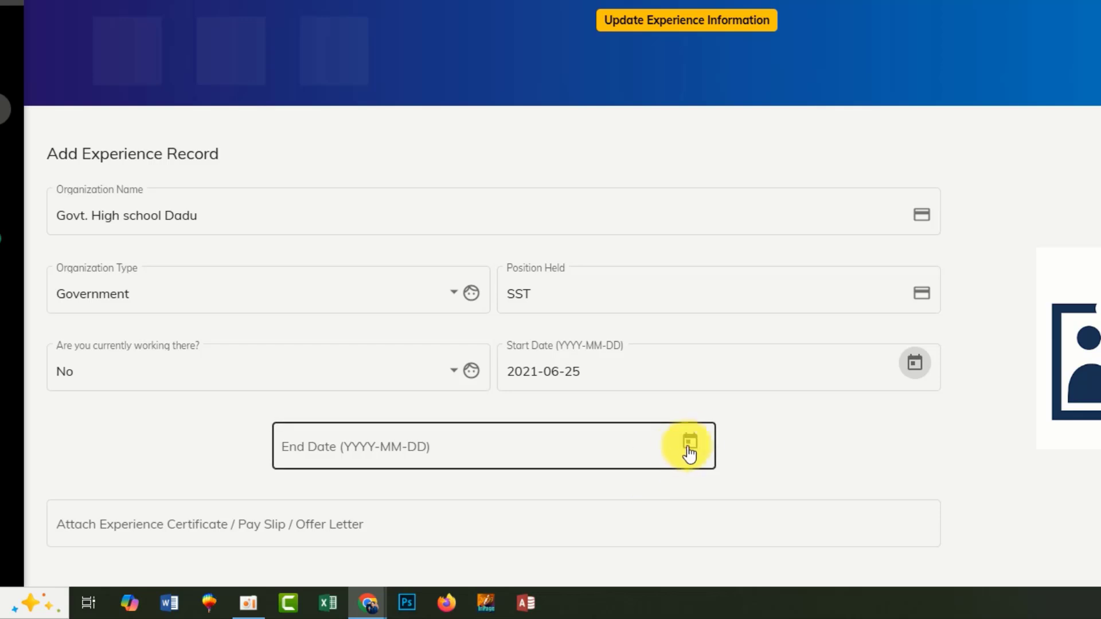
pyautogui.click(692, 440)
pyautogui.click(575, 322)
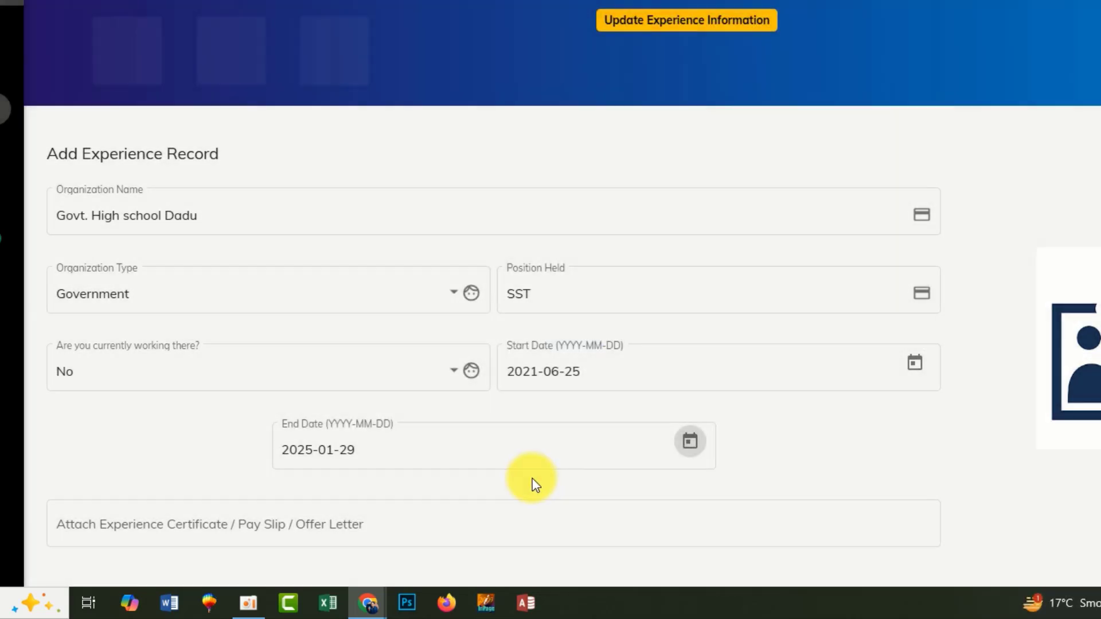
# - Attach WhatsApp-Image-2023-12-17-at-09.32.57-754x1024 as the experience certificate and save the experience record
pyautogui.click(149, 518)
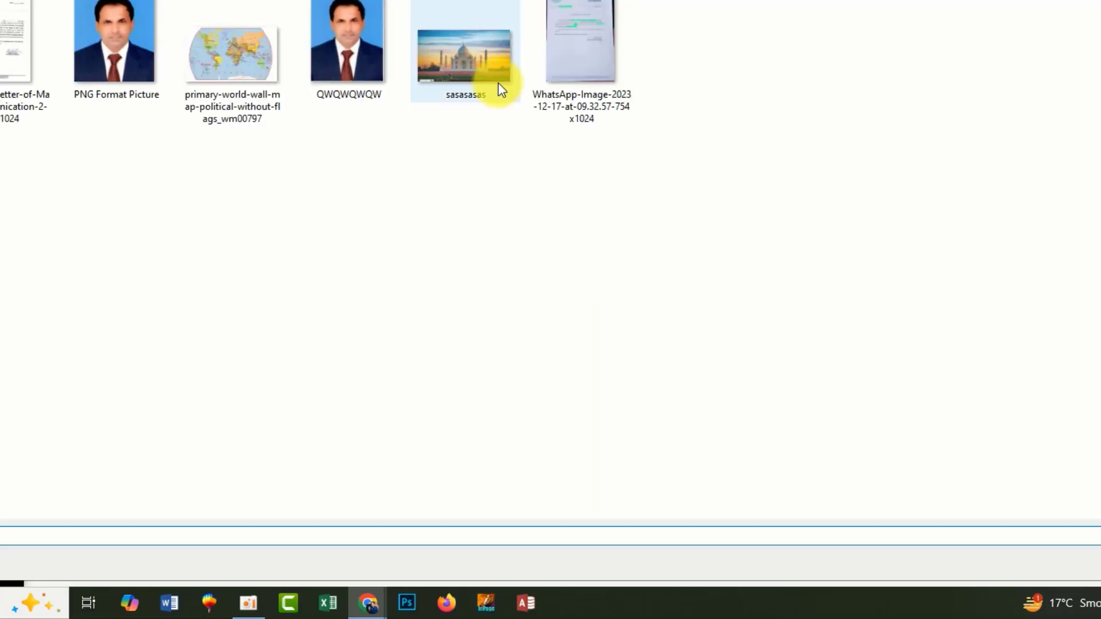
pyautogui.click(575, 46)
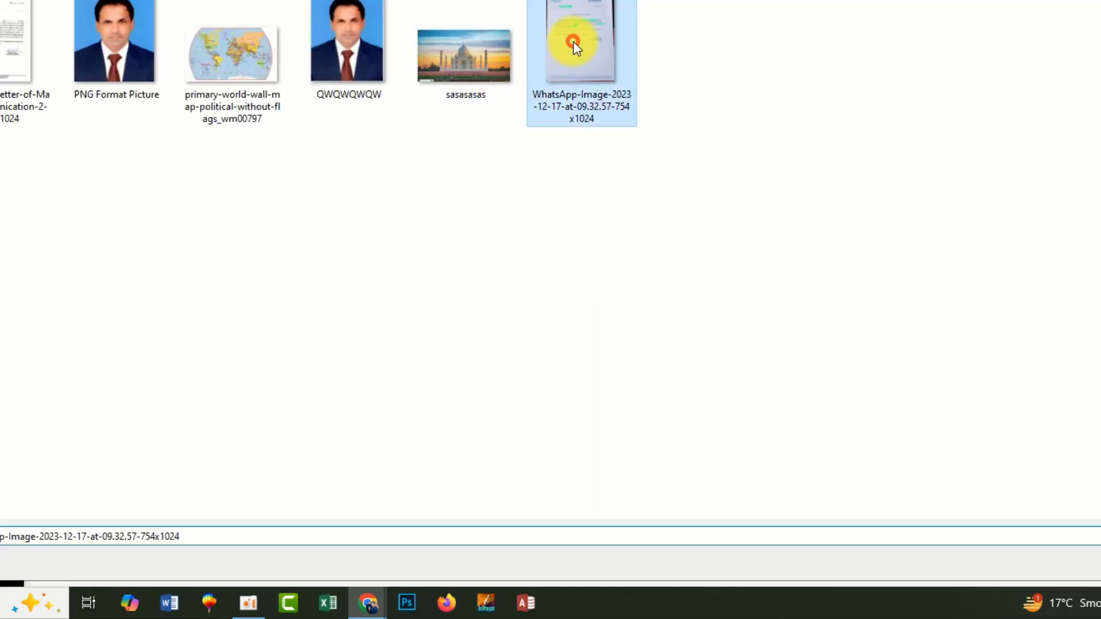
pyautogui.doubleClick(575, 46)
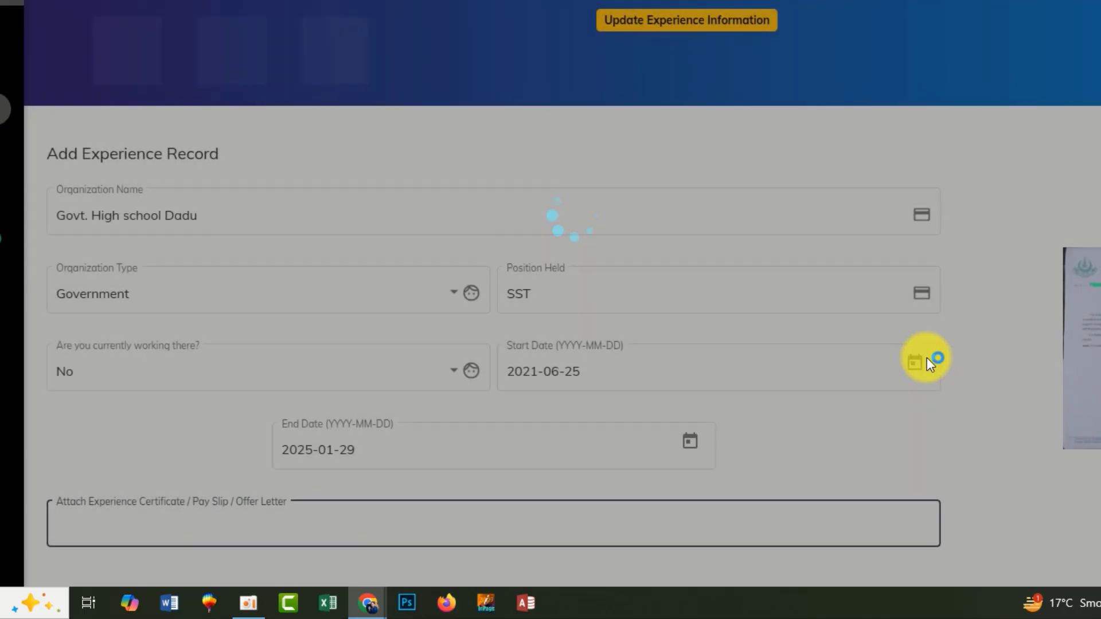
pyautogui.scroll(-3, 917, 361)
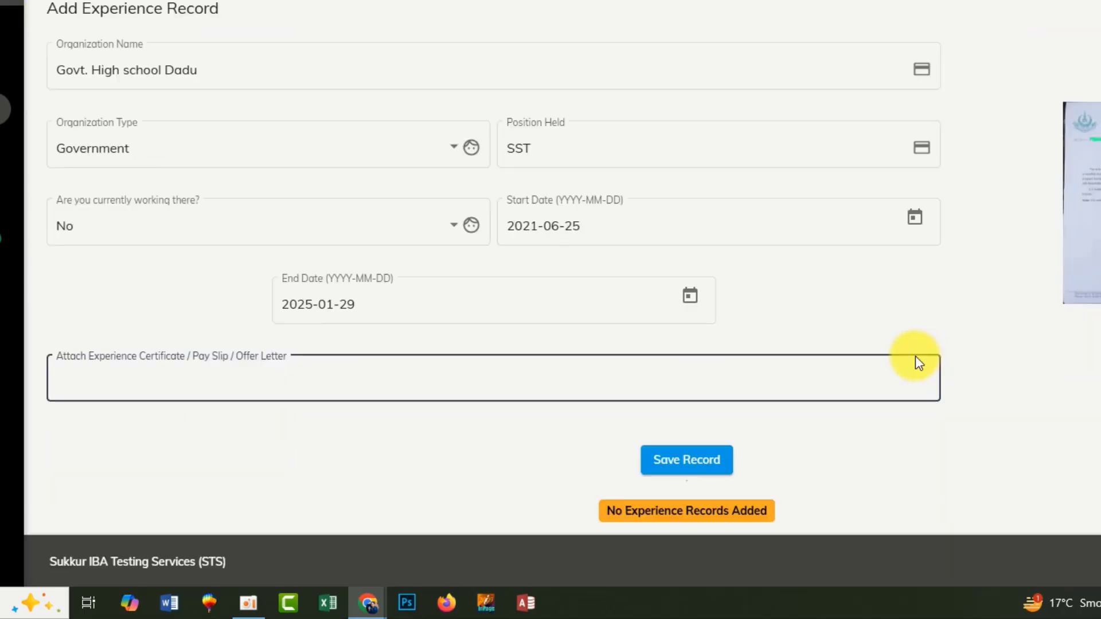
pyautogui.click(711, 461)
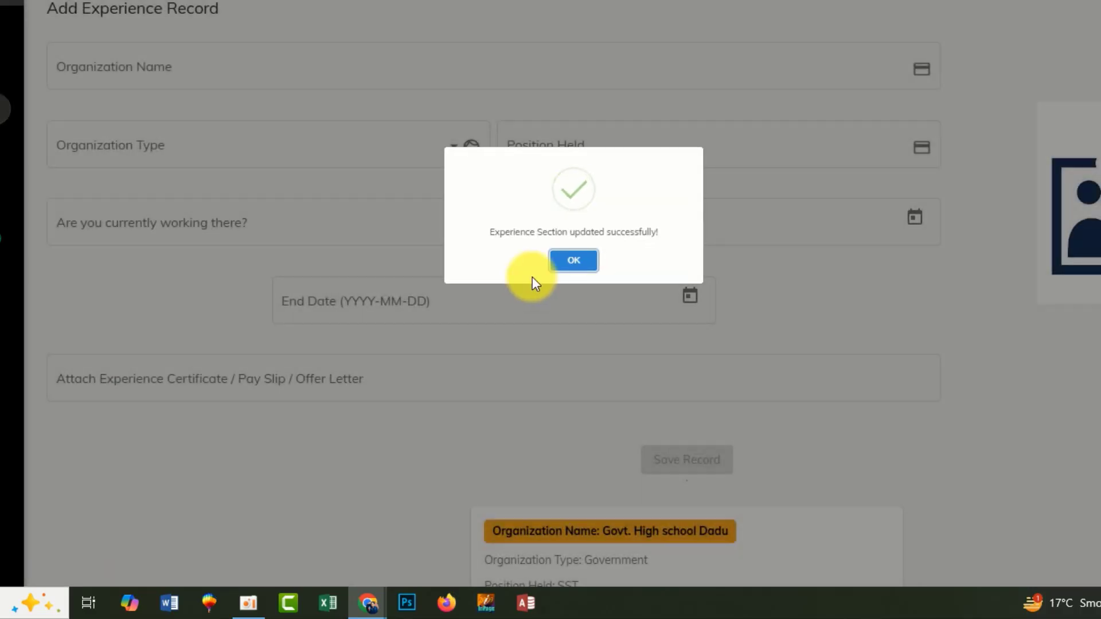
pyautogui.click(574, 262)
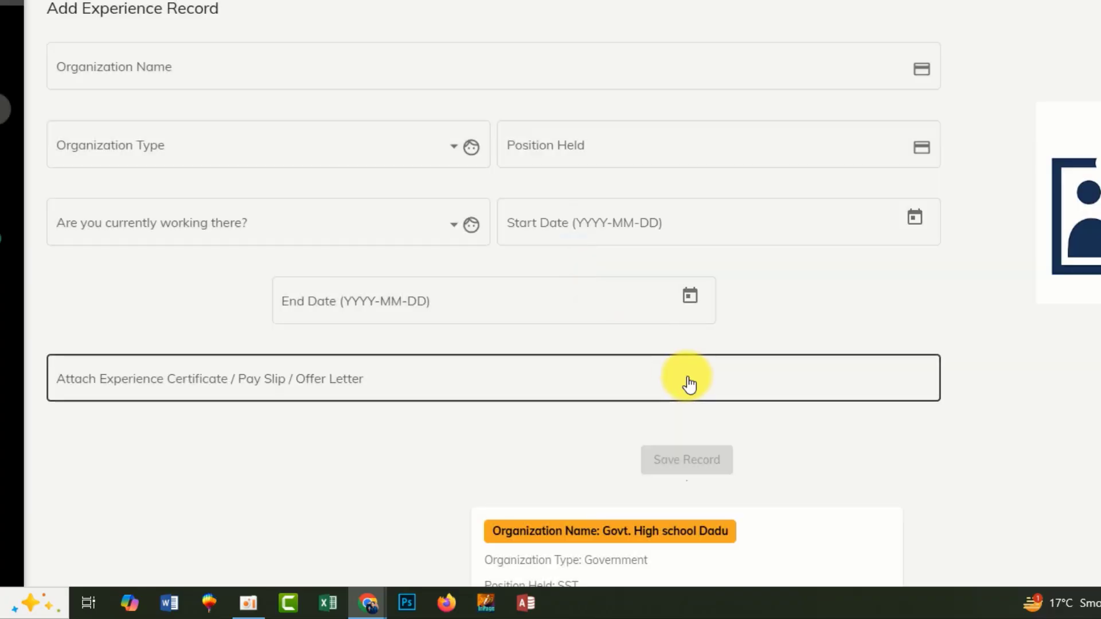
# - Check the saved experience record and open the portal's list of active projects
pyautogui.scroll(-5, 688, 381)
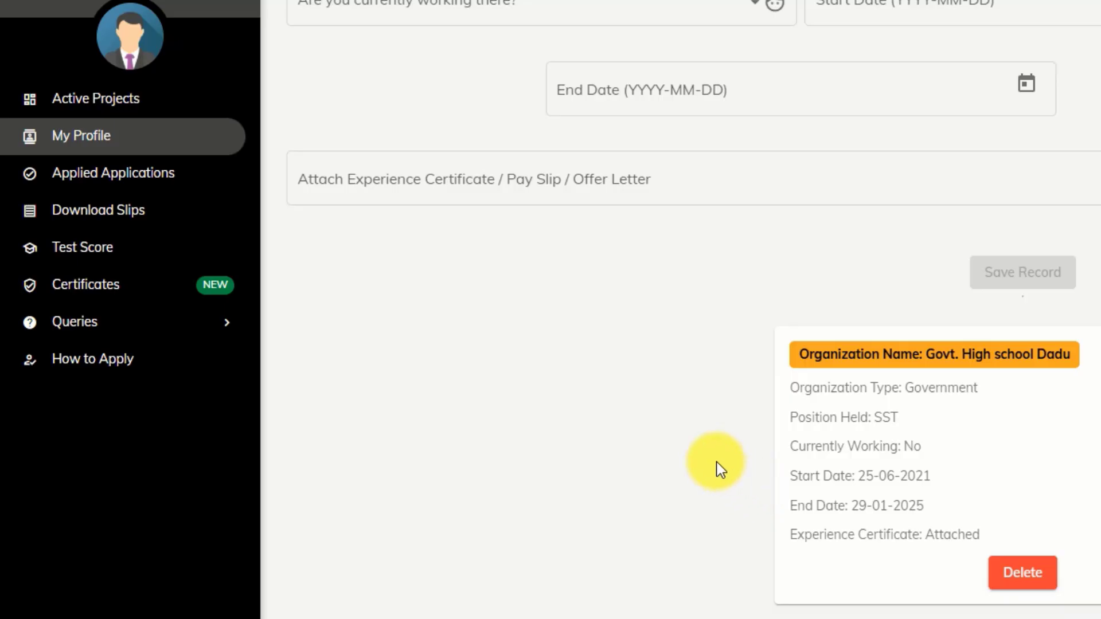
pyautogui.scroll(8, 717, 468)
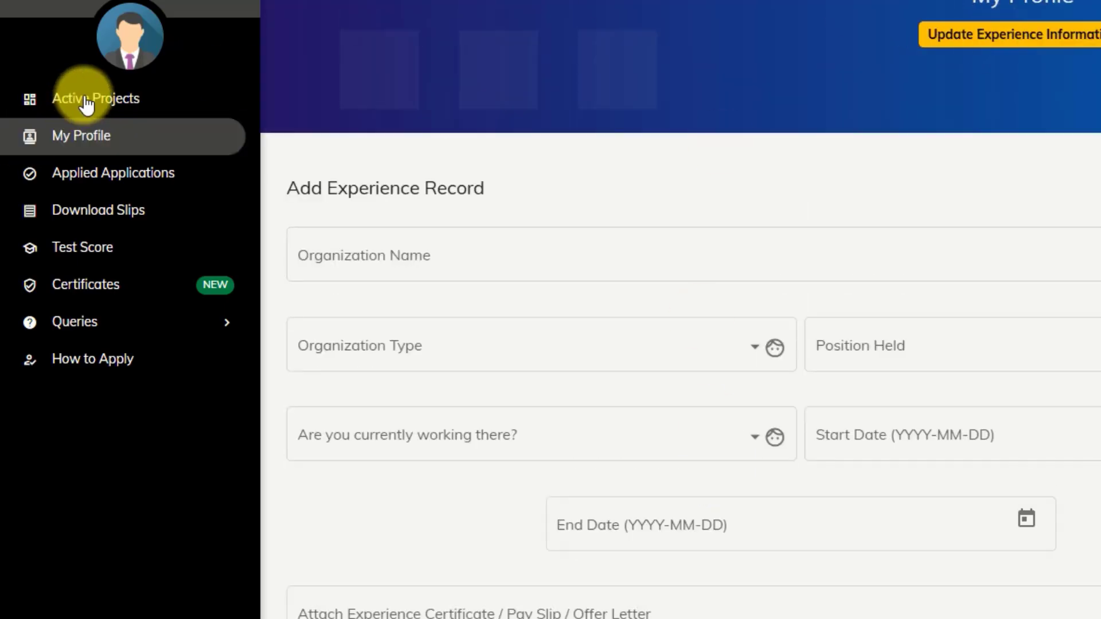
pyautogui.click(120, 108)
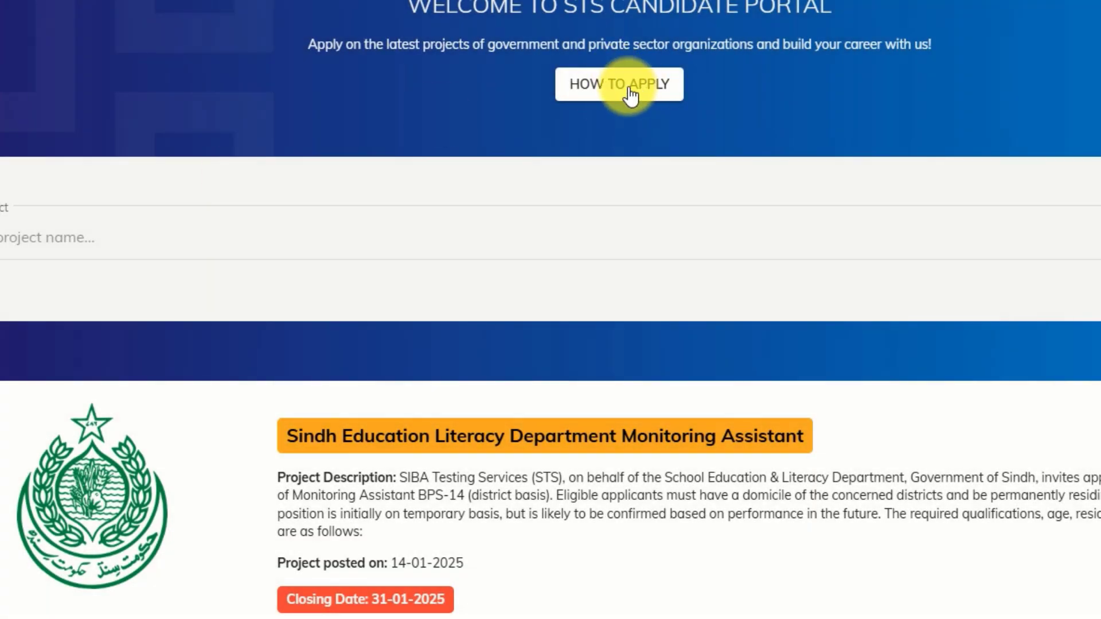
# - Open the posts of the Sindh Education Literacy Department ECT project and review the Early Childhood Teacher (BPS-15) eligibility criteria
pyautogui.scroll(-3, 373, 505)
pyautogui.scroll(-3, 331, 442)
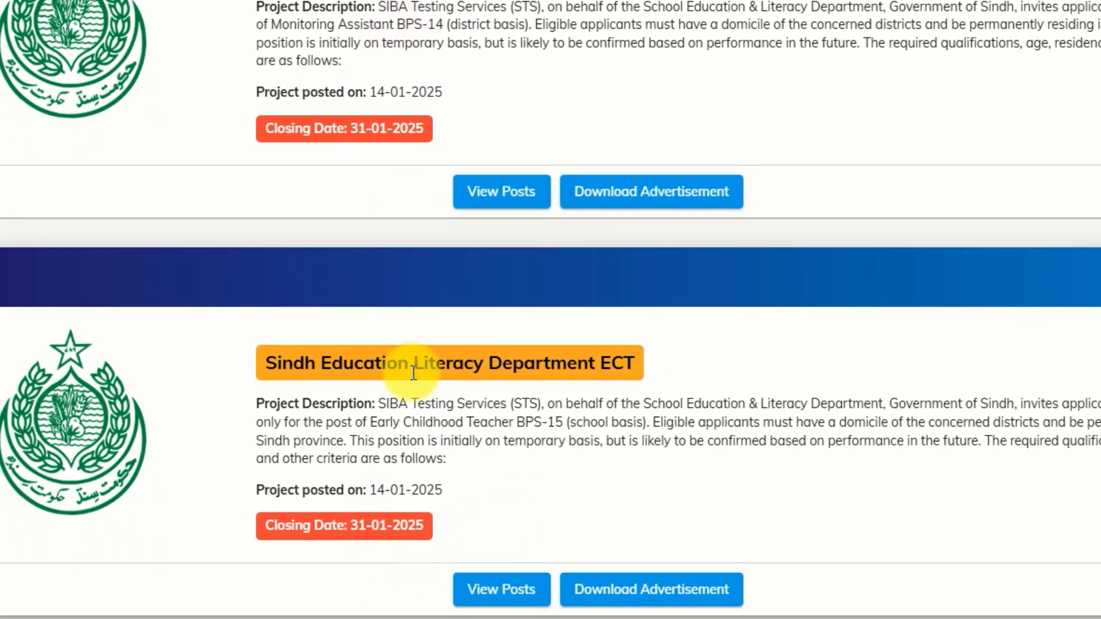
pyautogui.click(484, 598)
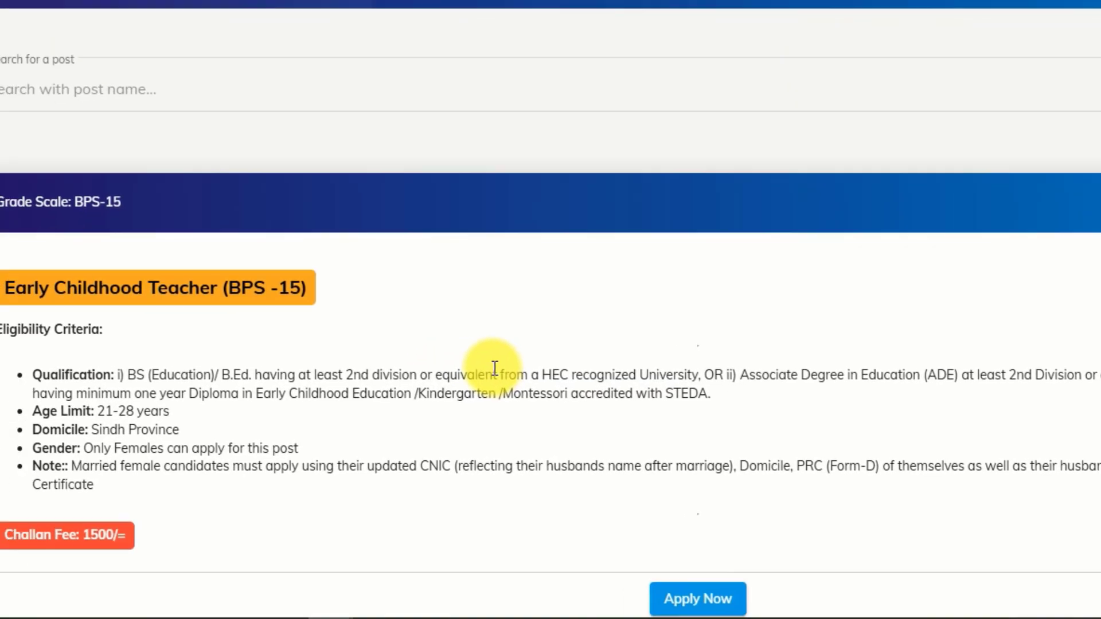
pyautogui.scroll(-2, 402, 491)
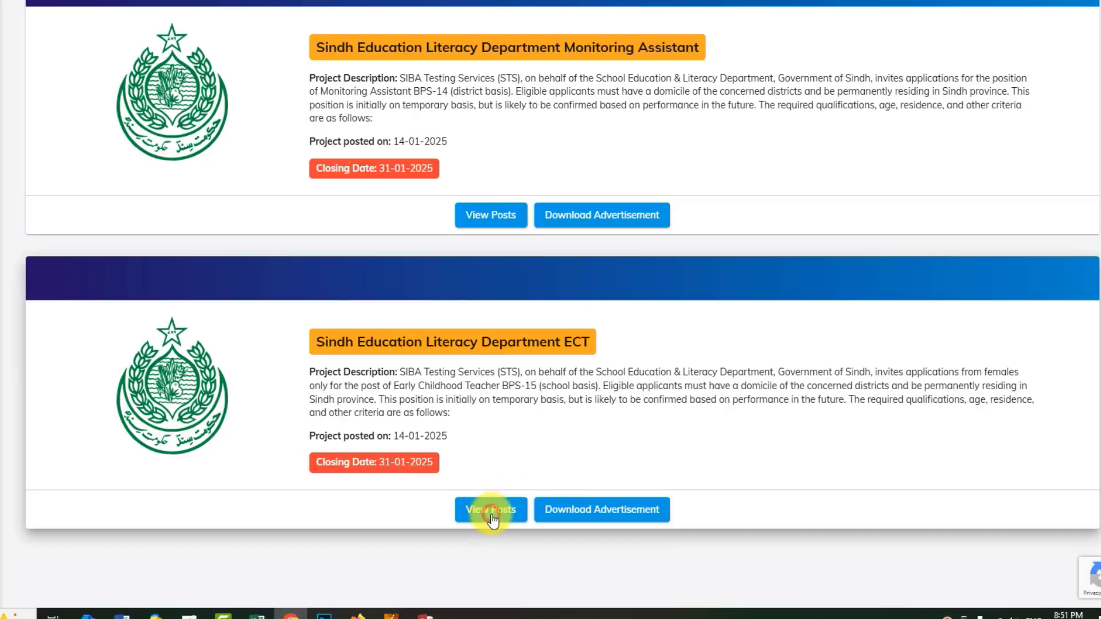
pyautogui.click(491, 519)
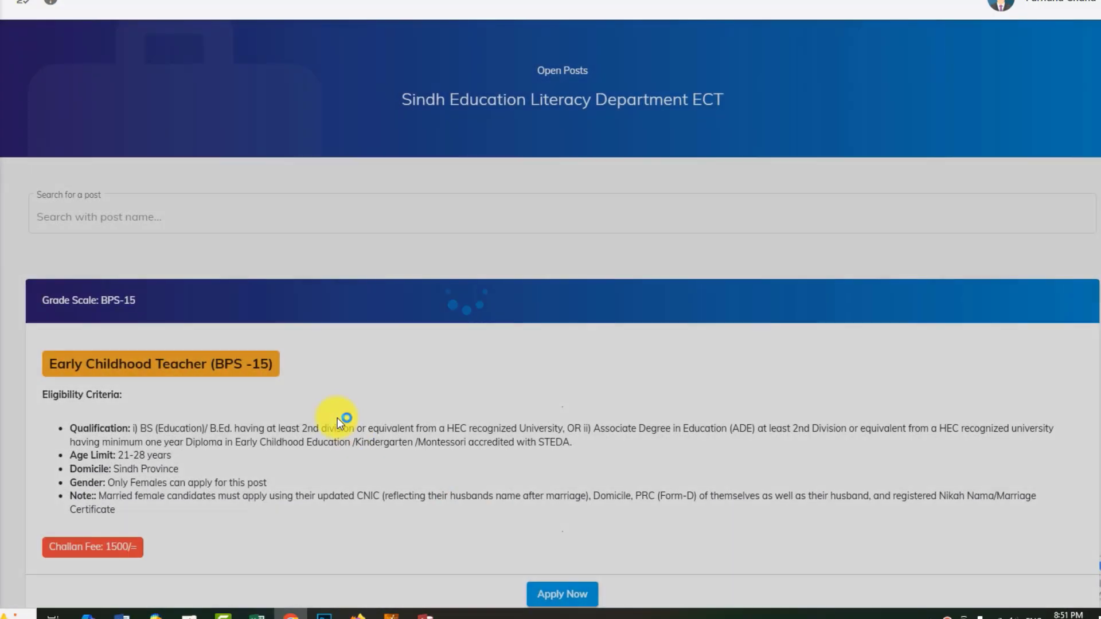
pyautogui.scroll(-5, 317, 404)
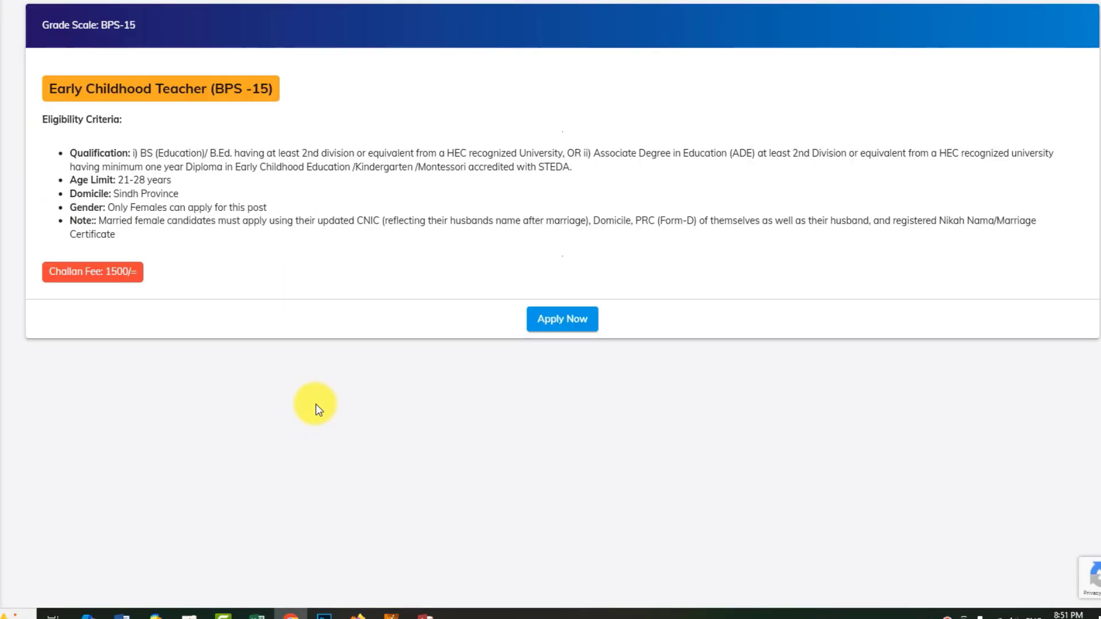
# - Apply for the Early Childhood Teacher (BPS-15) post, accepting the undertaking and submitting the application
pyautogui.click(565, 330)
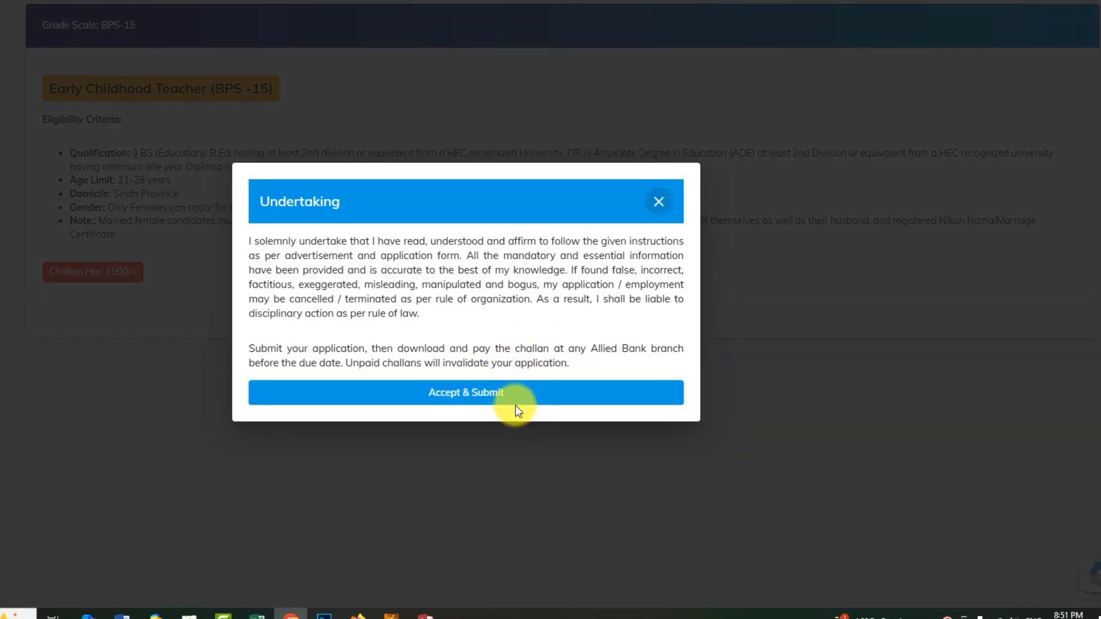
pyautogui.click(472, 401)
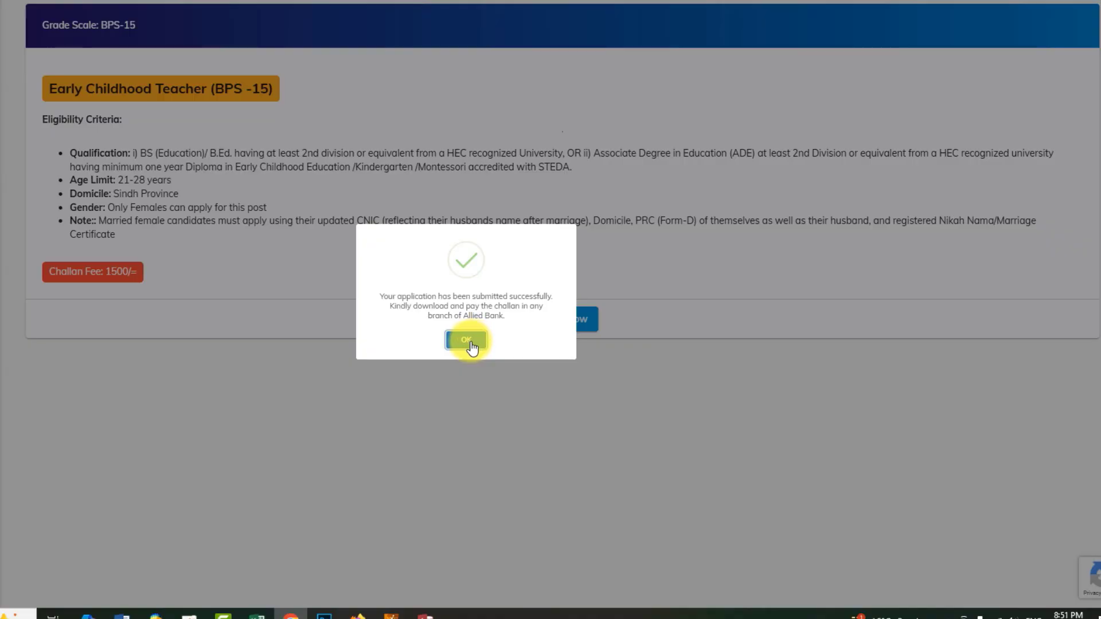
pyautogui.click(467, 341)
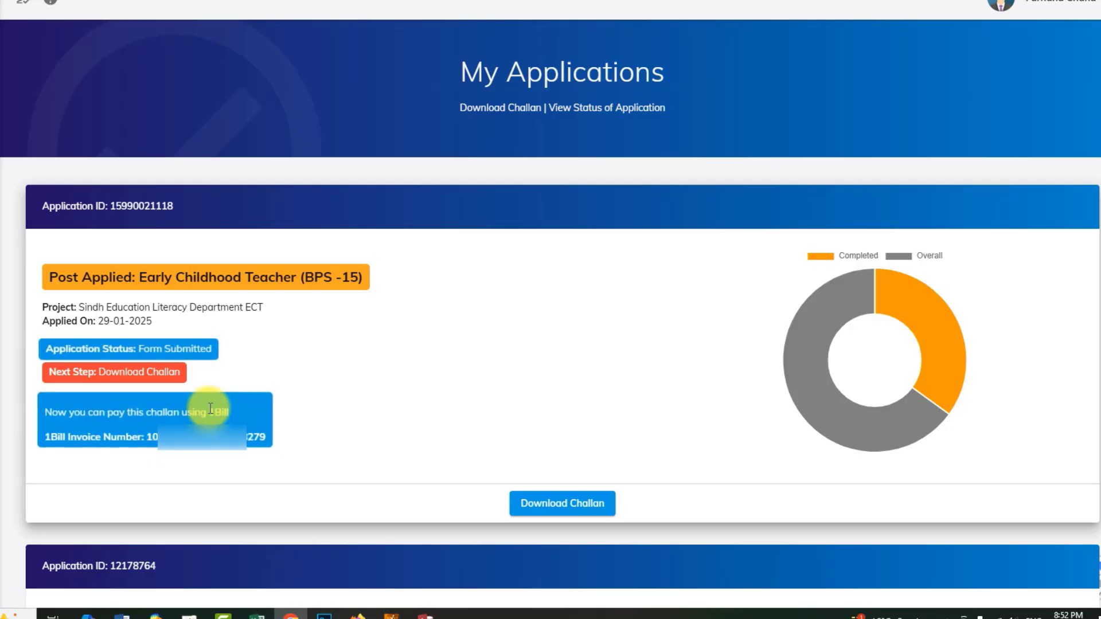
# - Download the fee challan for the Early Childhood Teacher (BPS-15) application and compare it with the 1Bill payment details on the application page
pyautogui.click(551, 507)
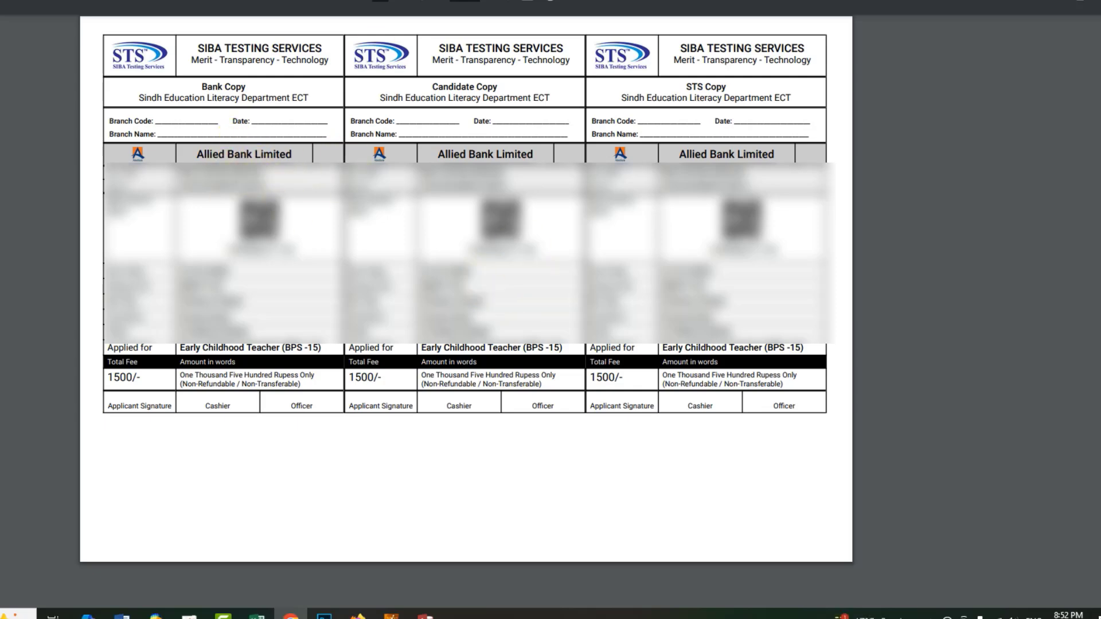
pyautogui.click(252, 1)
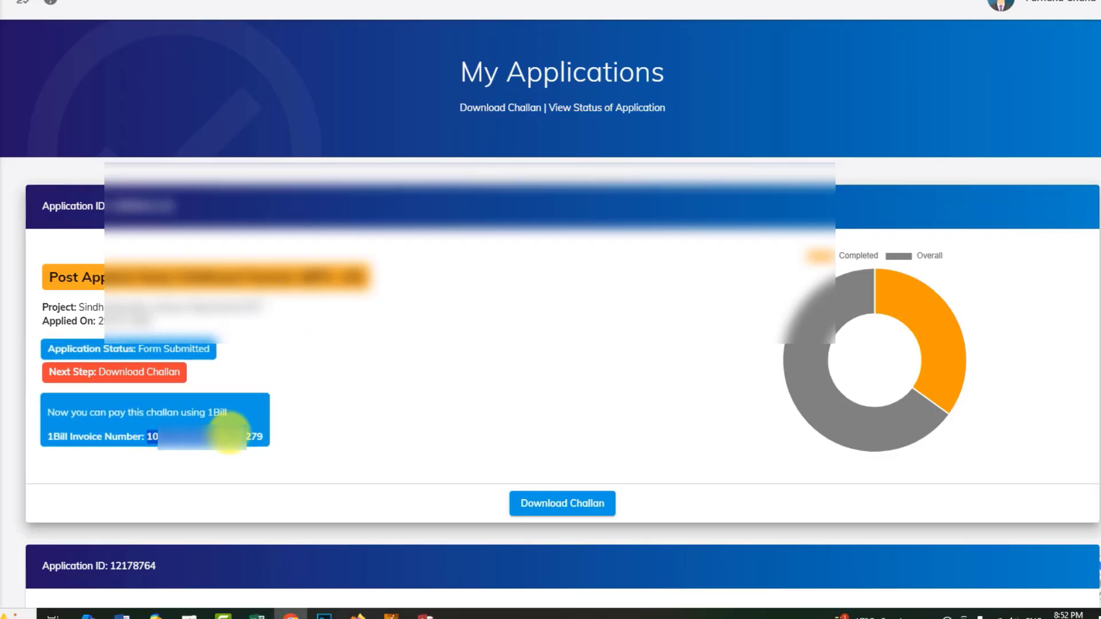
pyautogui.click(368, 1)
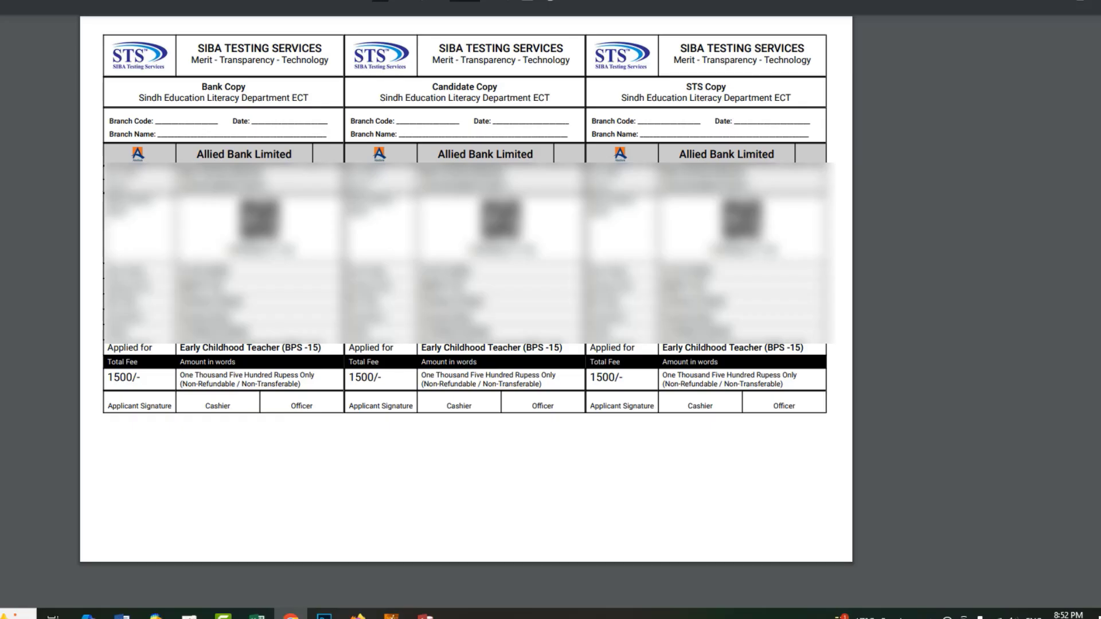
pyautogui.click(252, 1)
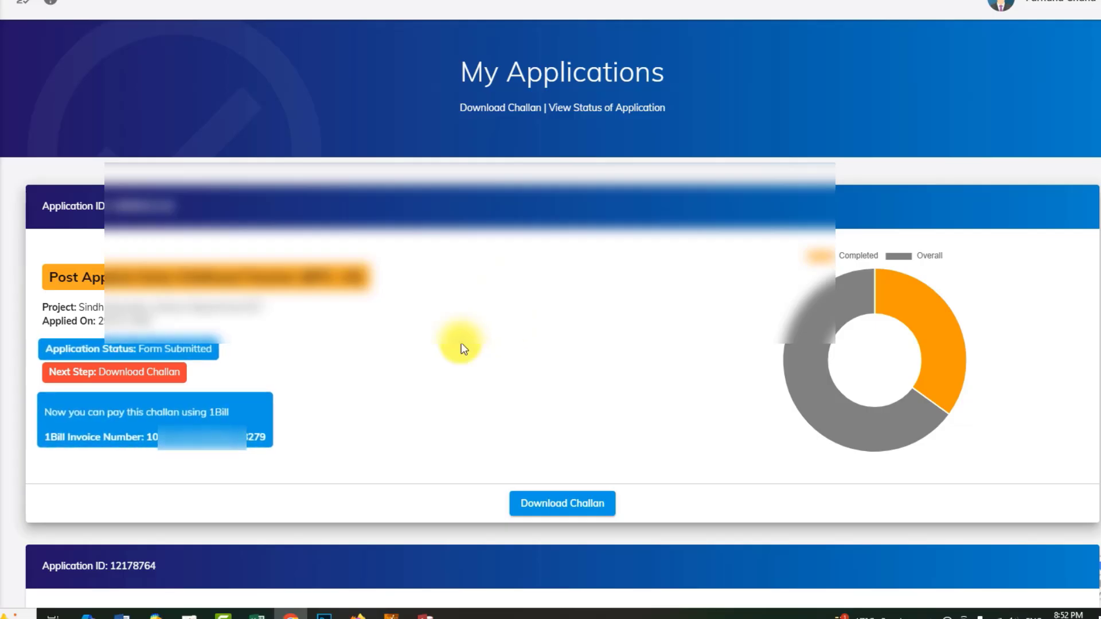
pyautogui.click(588, 517)
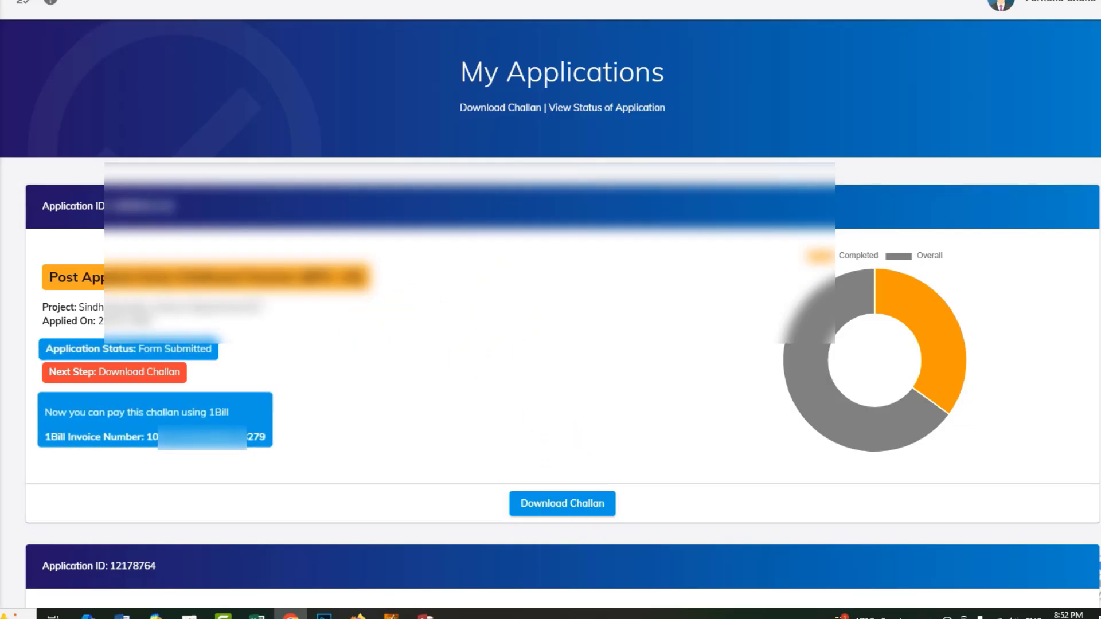